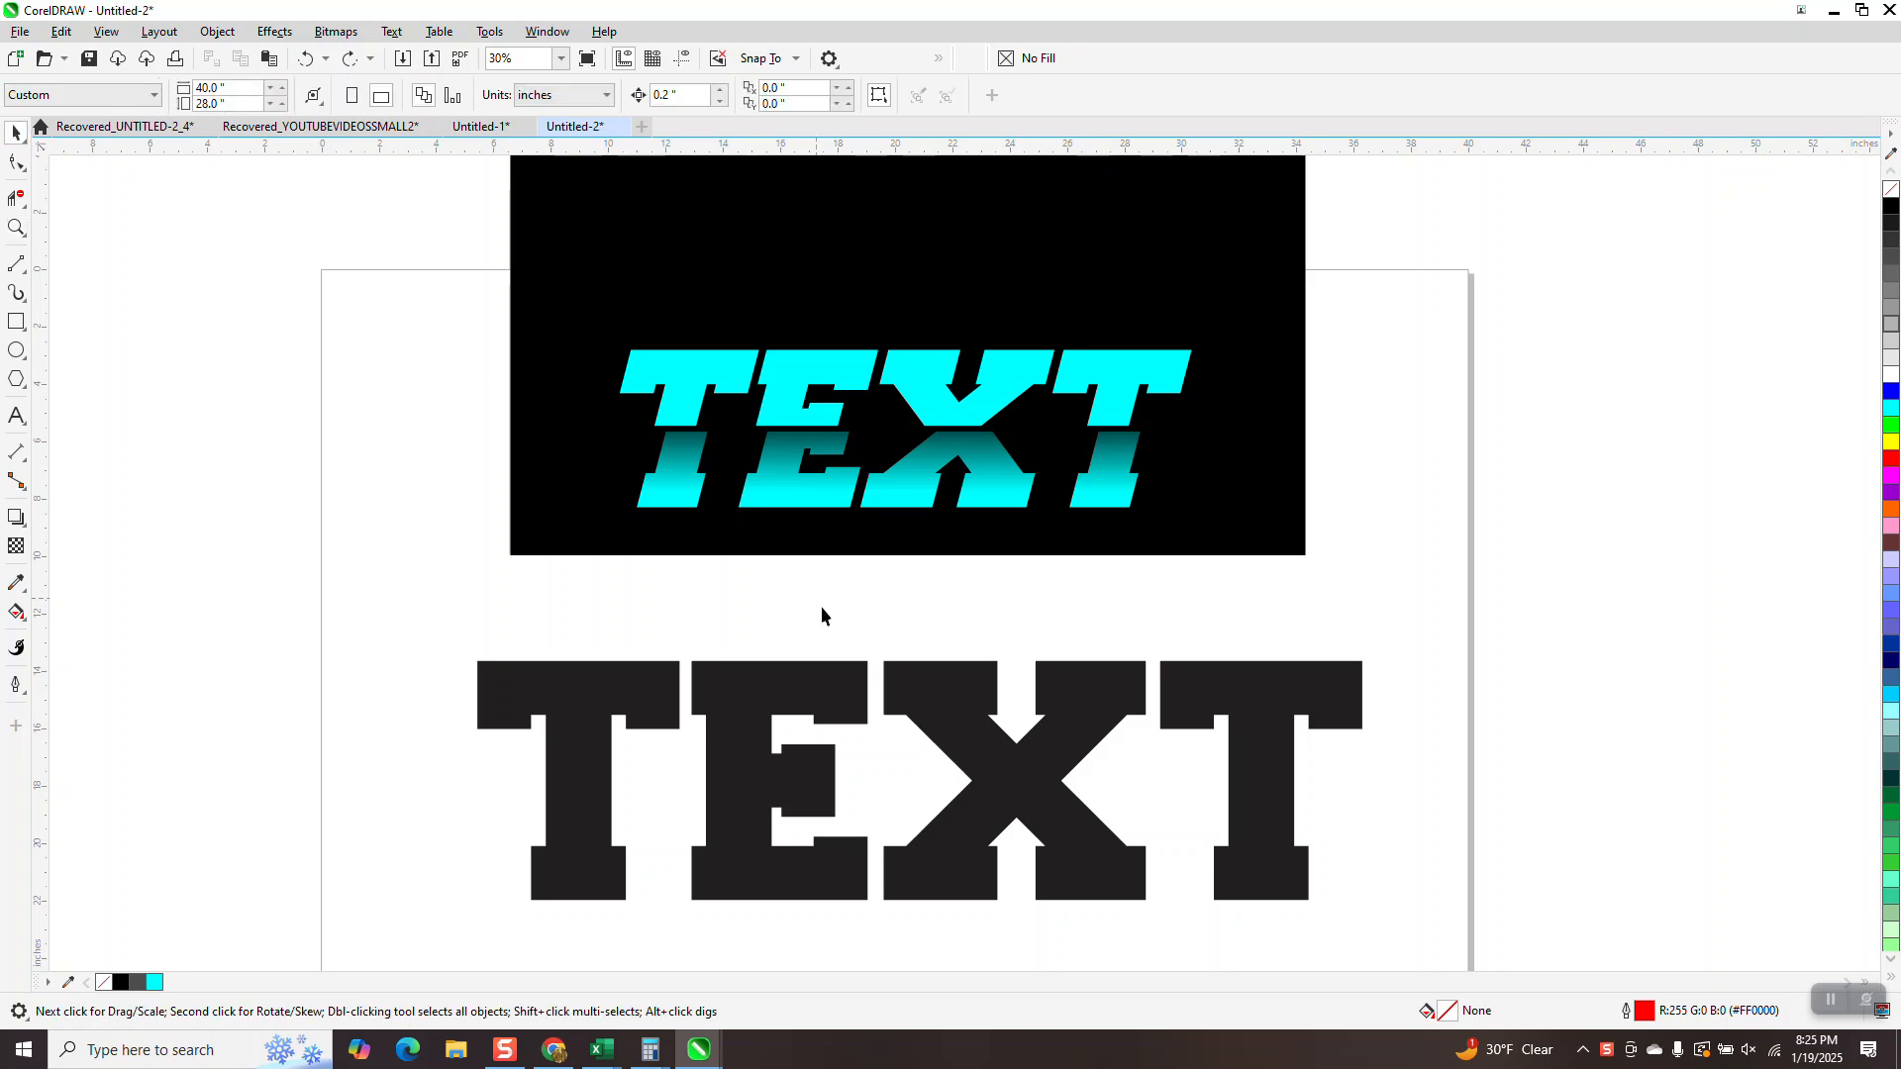
Remove the fill from the large TEXT object and give it a black outline
left_click(937, 697)
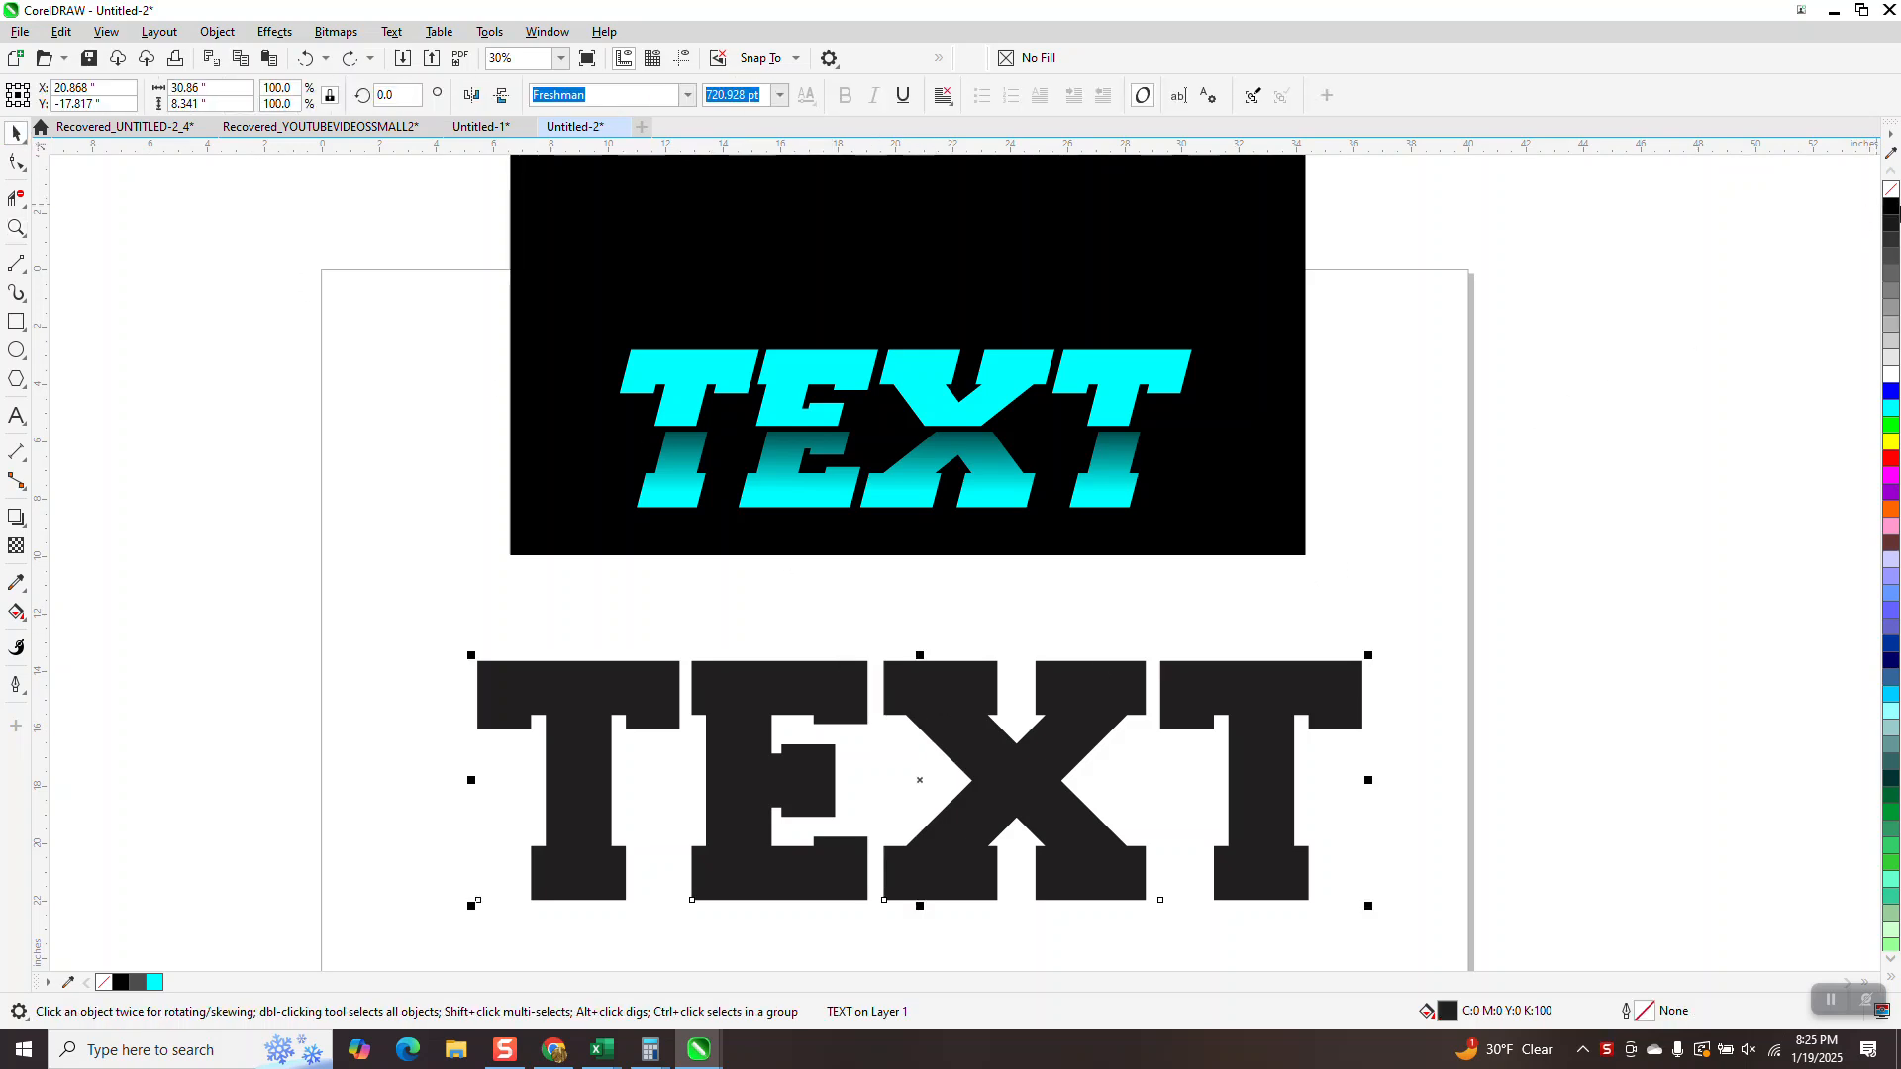
left_click(1891, 208)
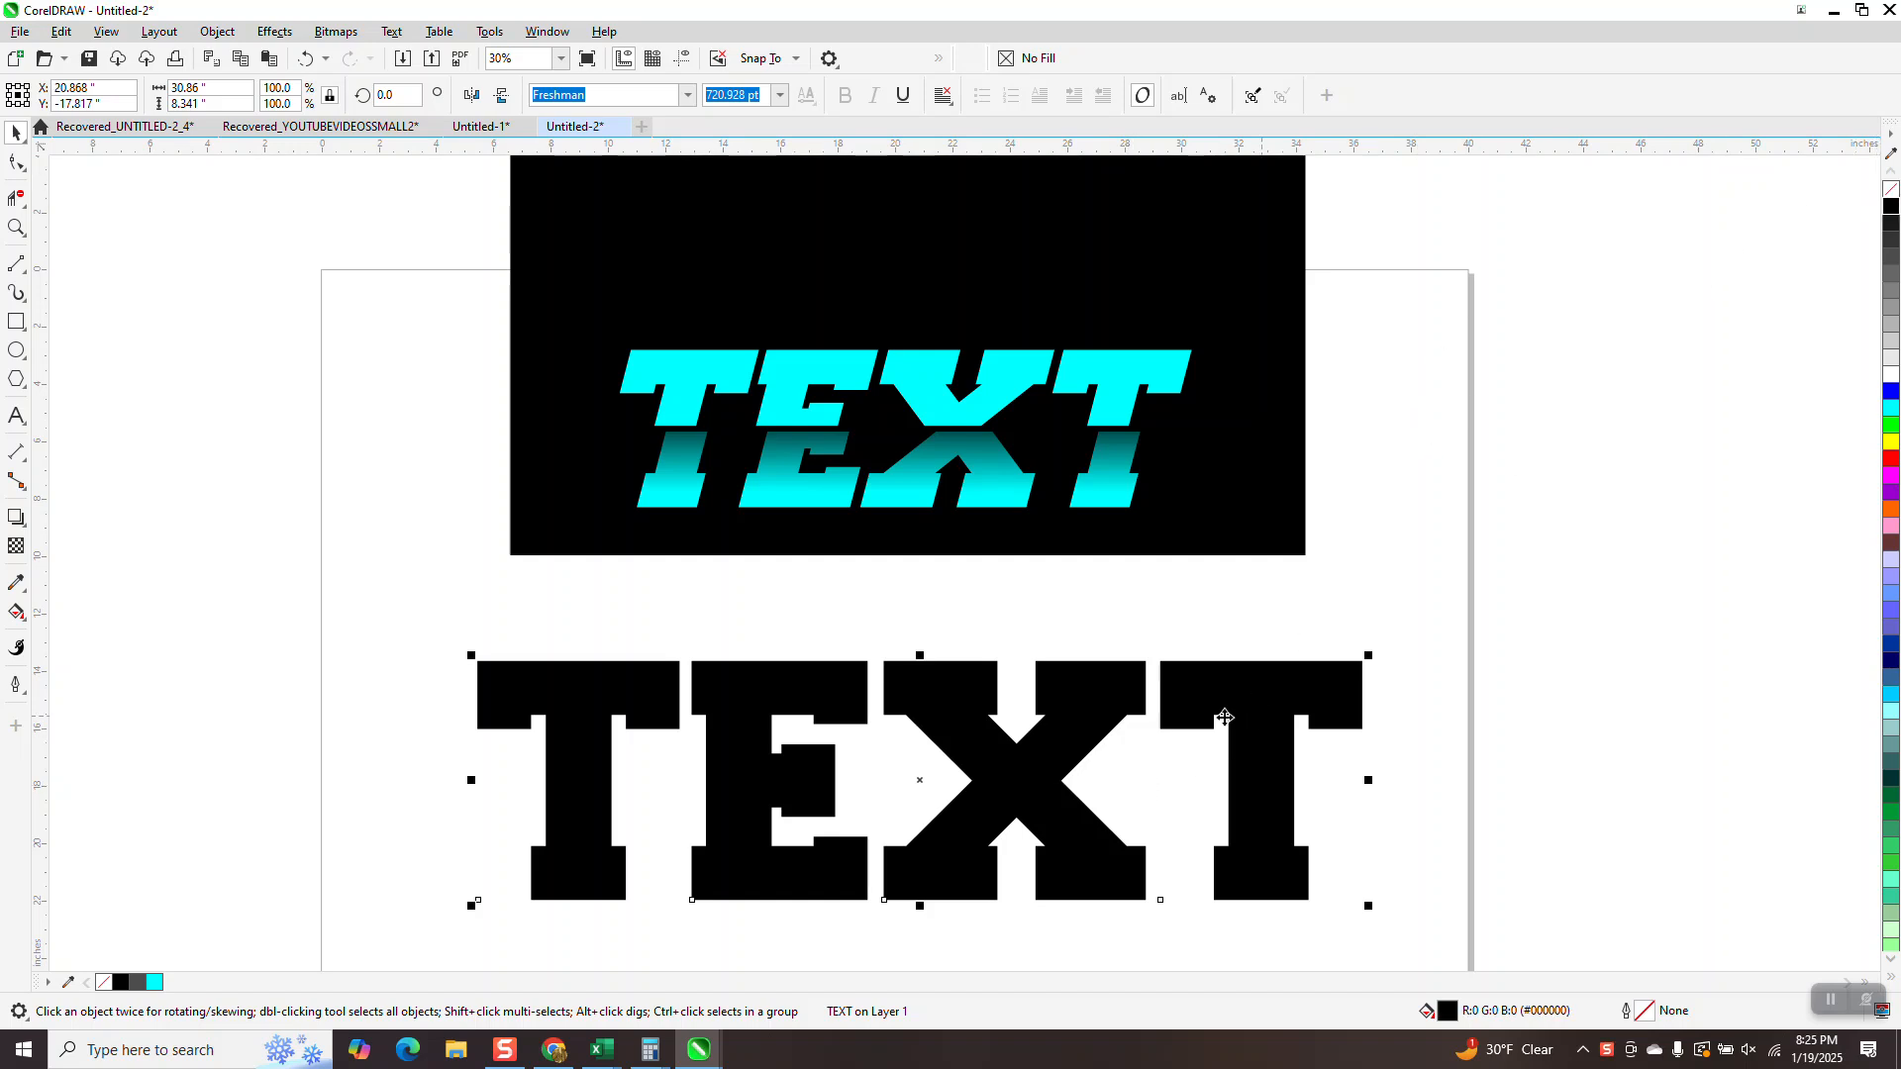
left_click(1889, 192)
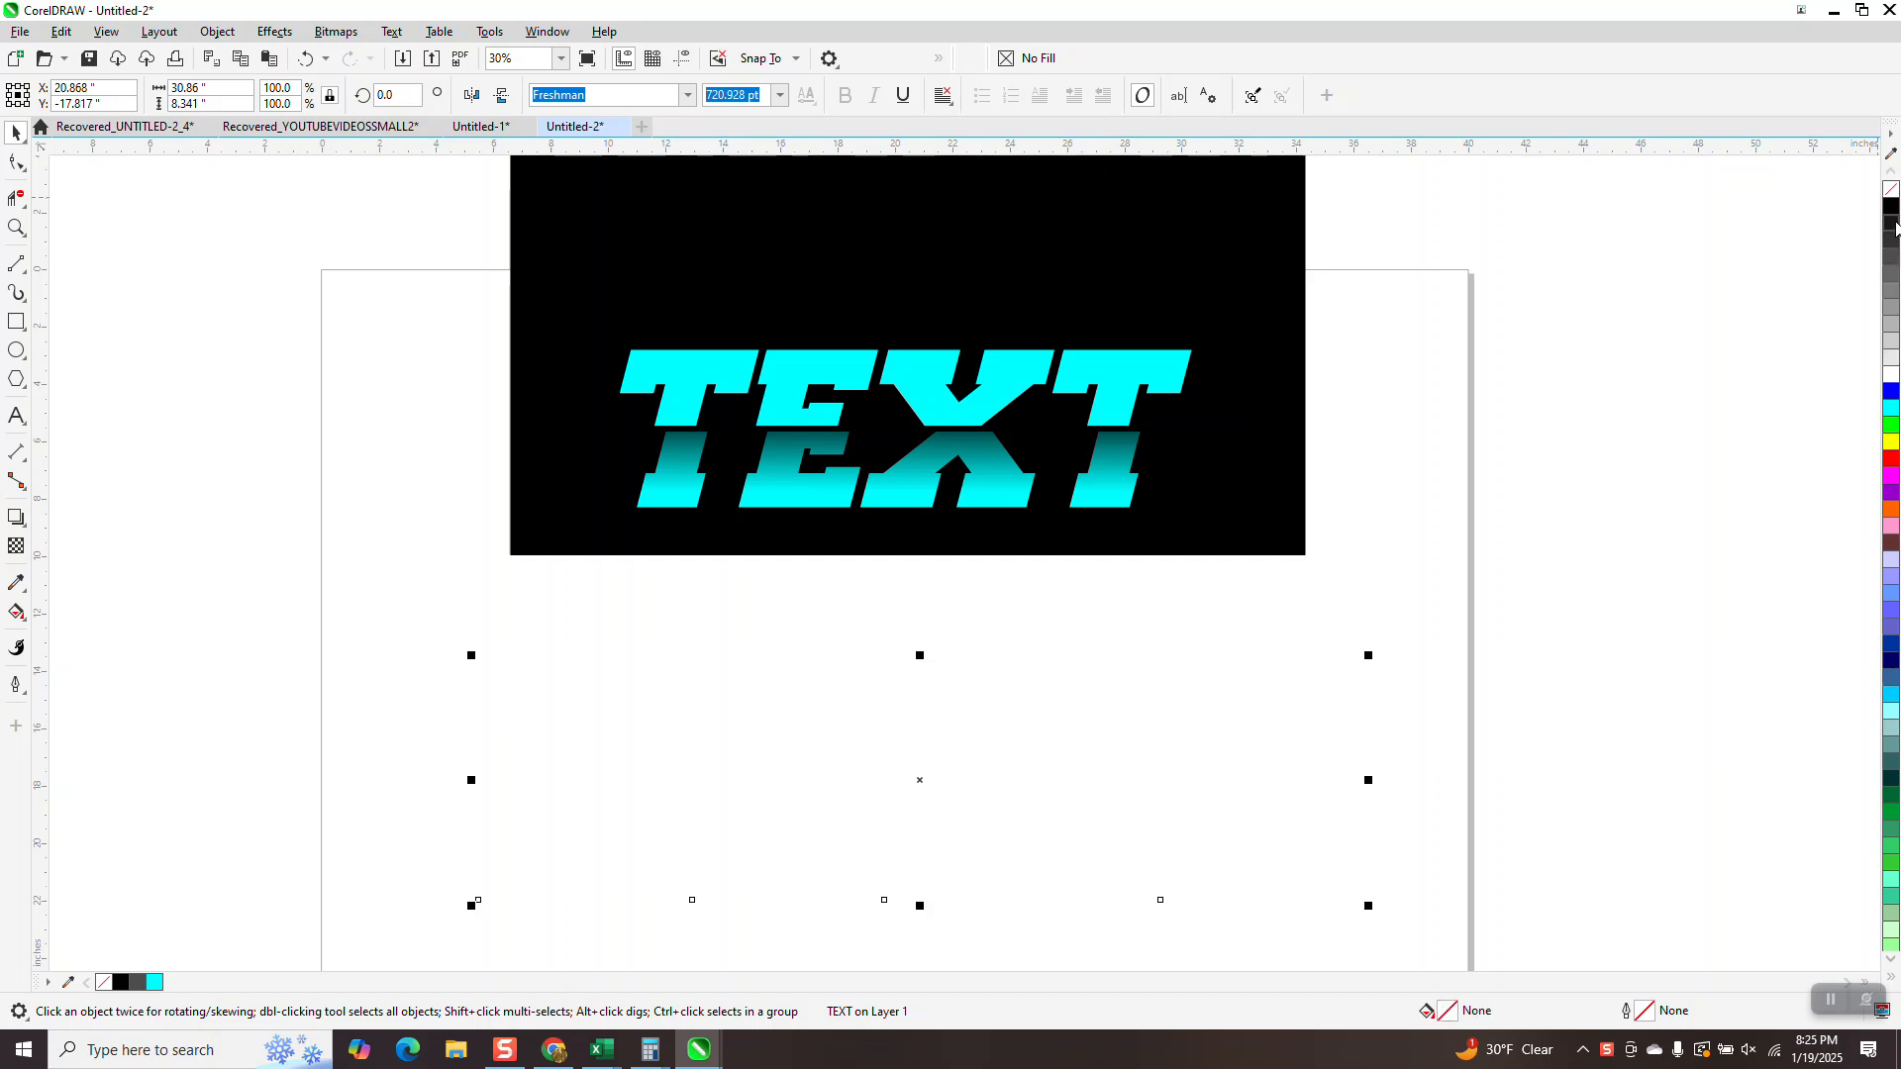
right_click(1893, 208)
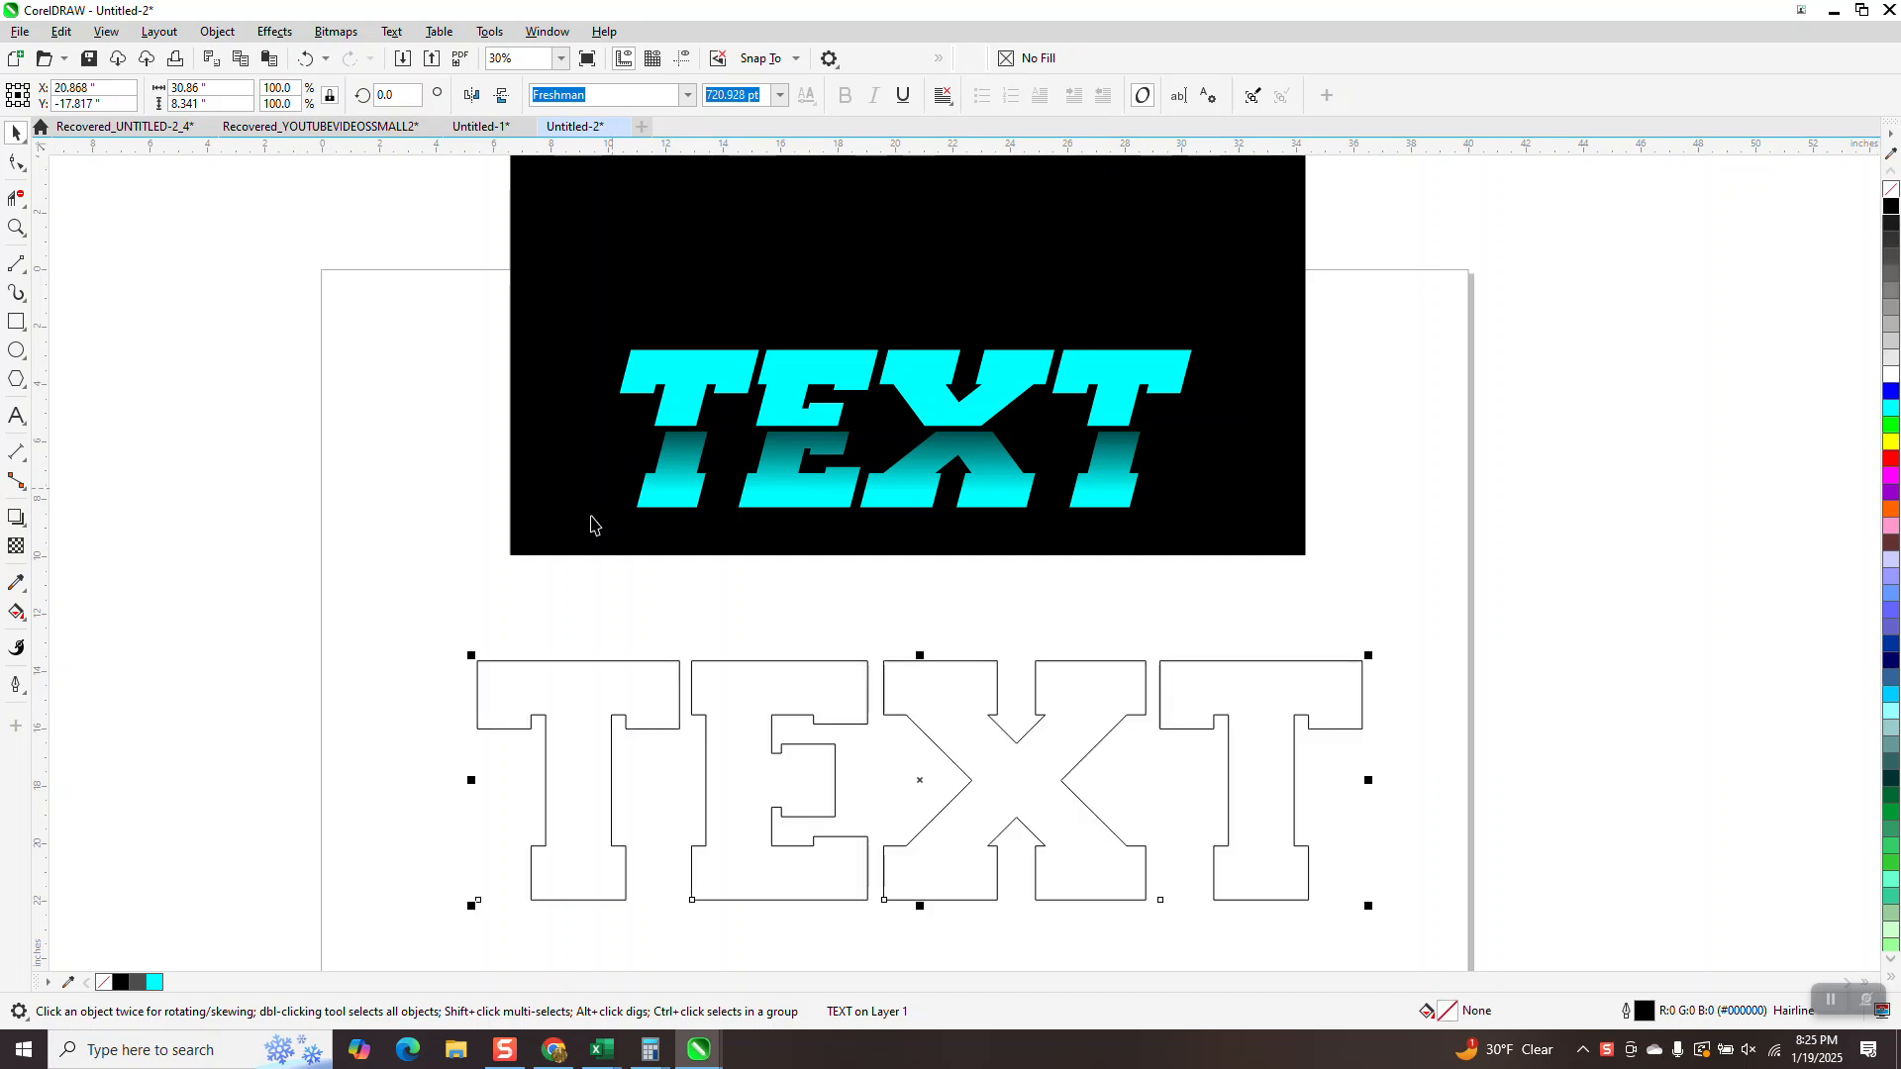
Draw a straight horizontal line about 33.4 inches long across the outlined TEXT
scroll(518, 540, "down", 1)
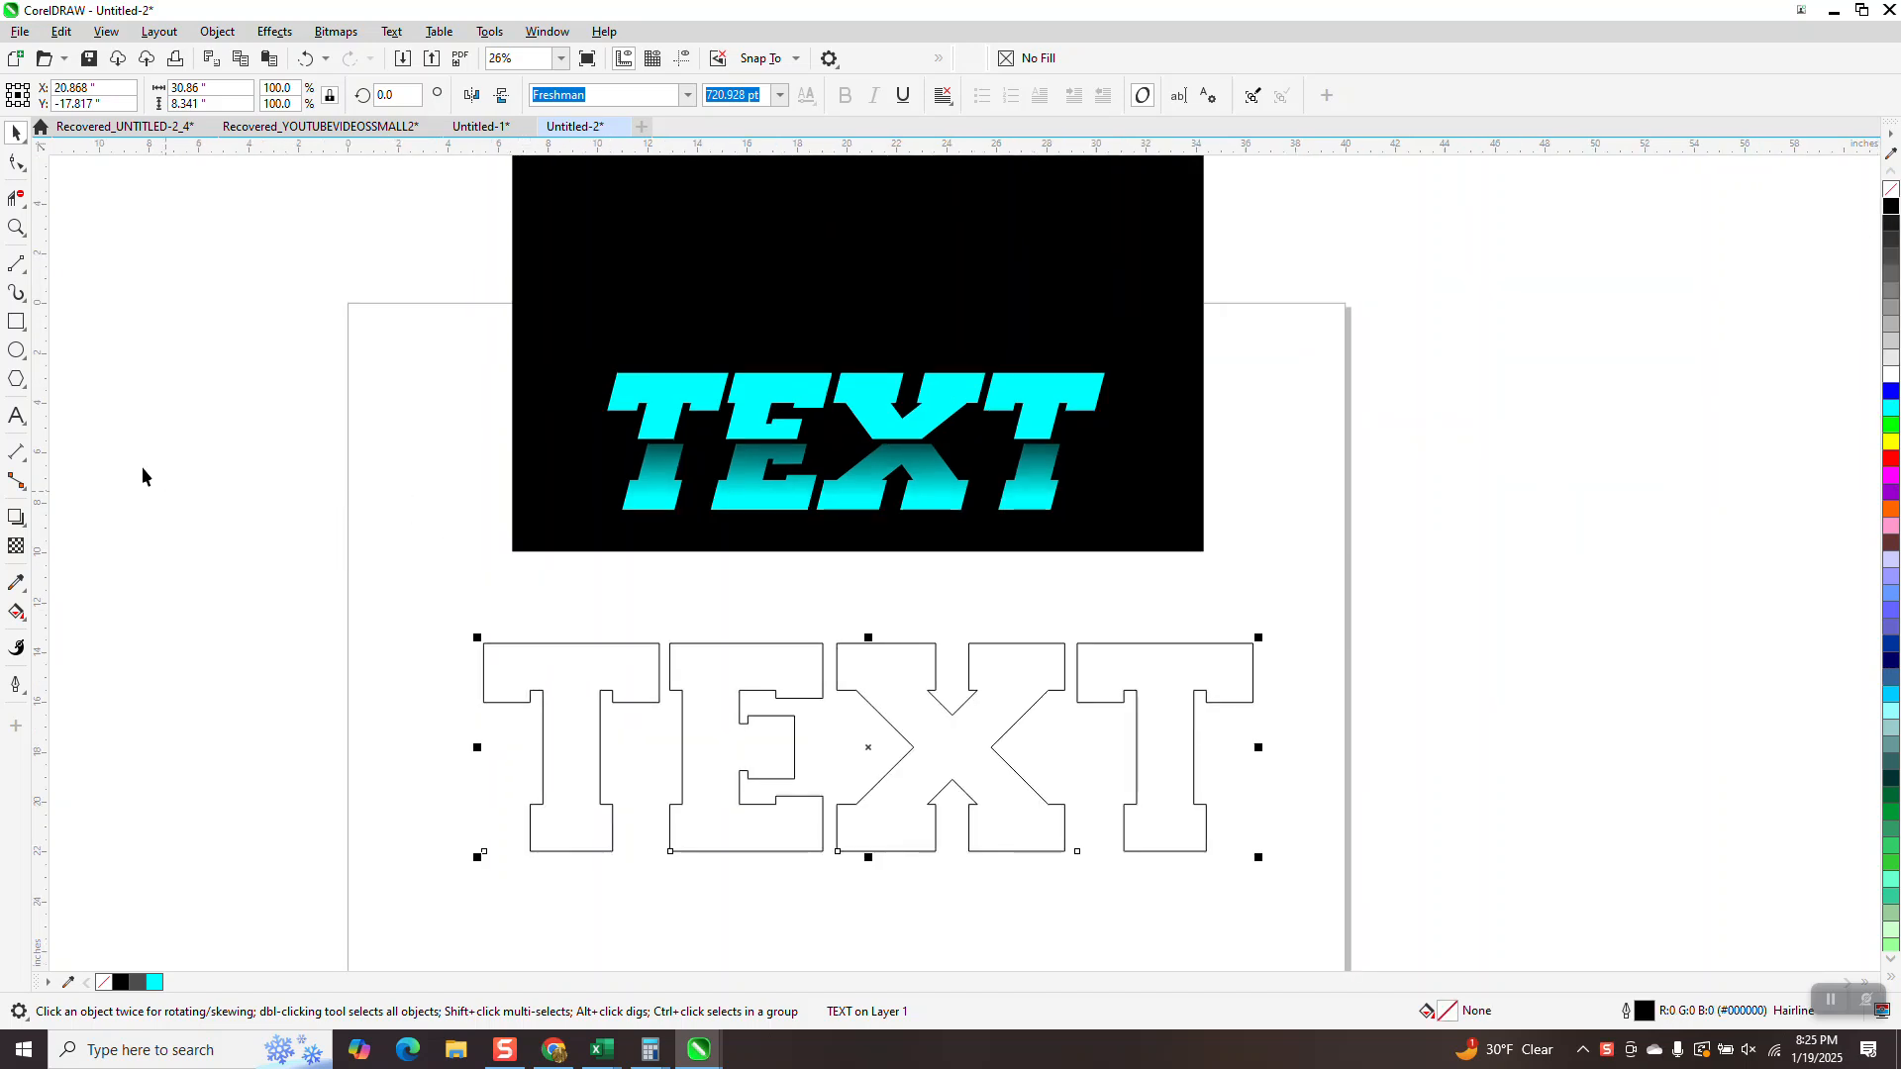
left_click(16, 264)
left_click(79, 286)
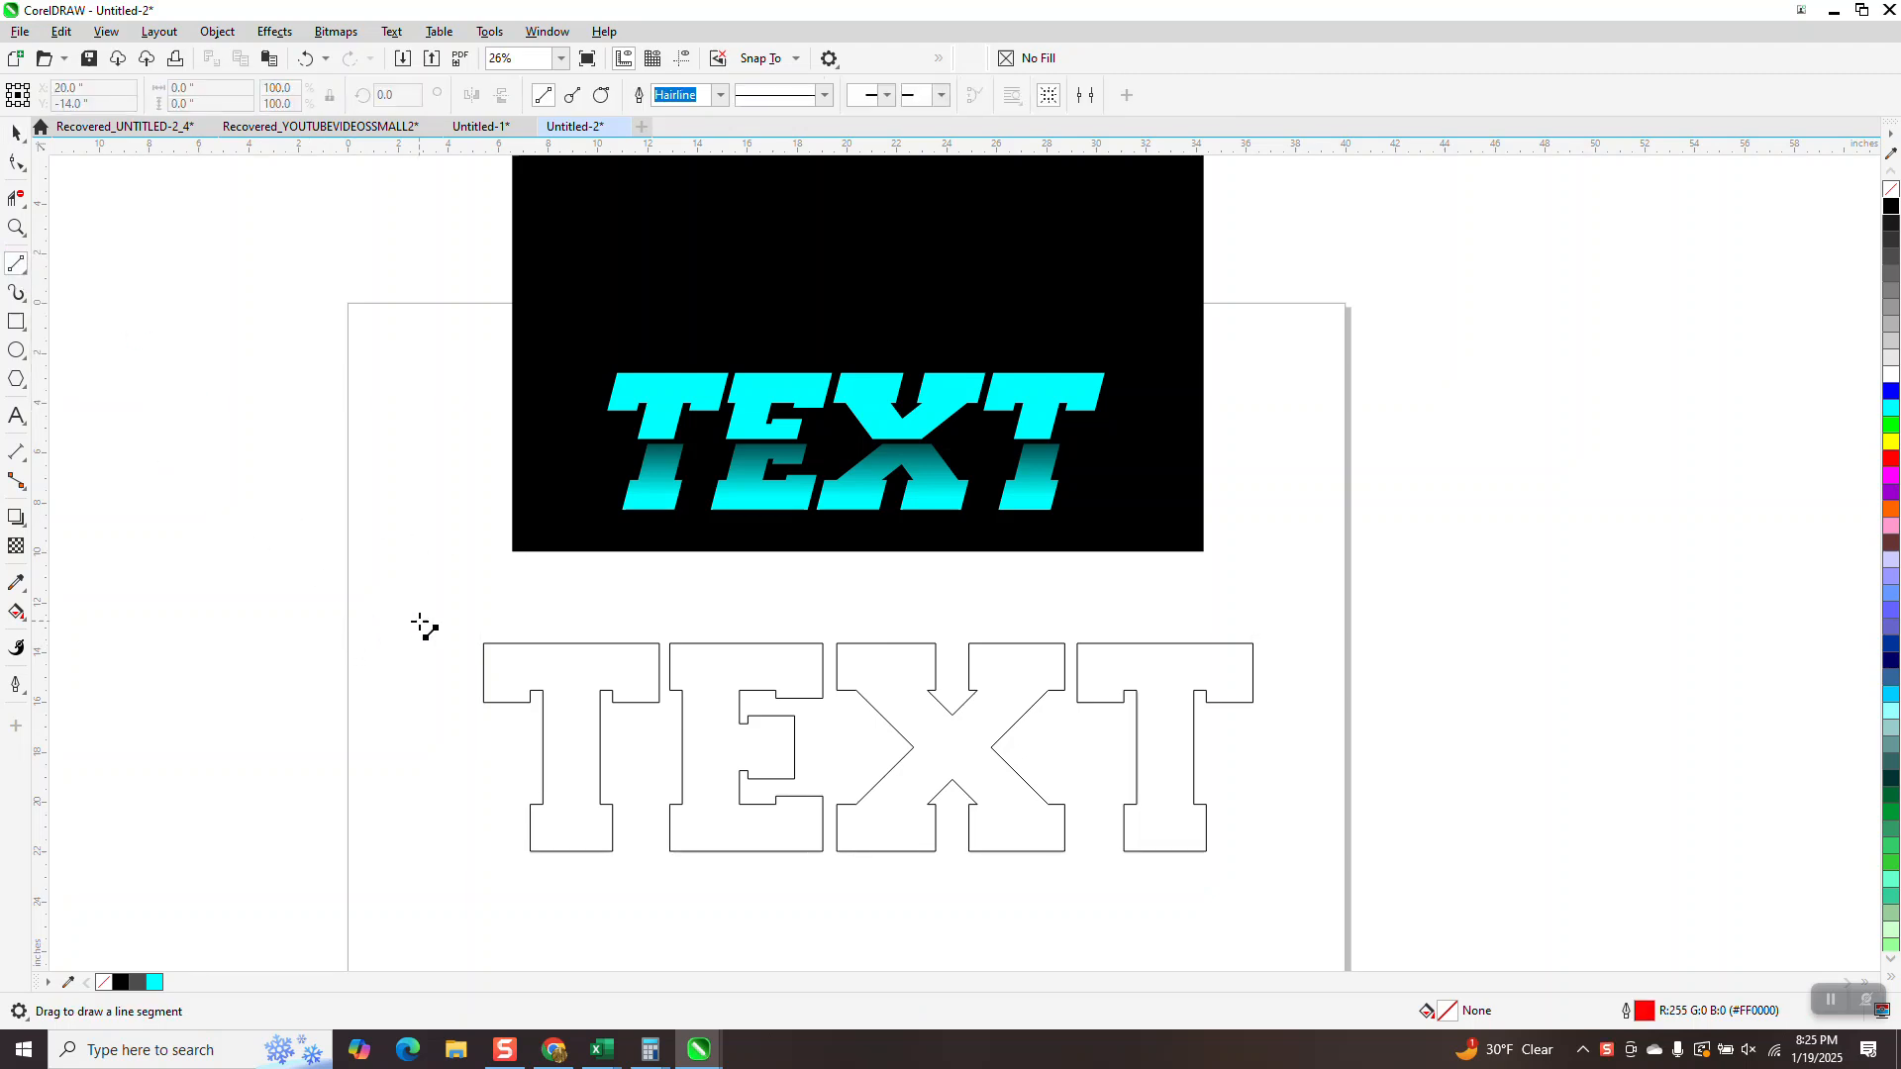
left_click_drag(432, 652, 1271, 608)
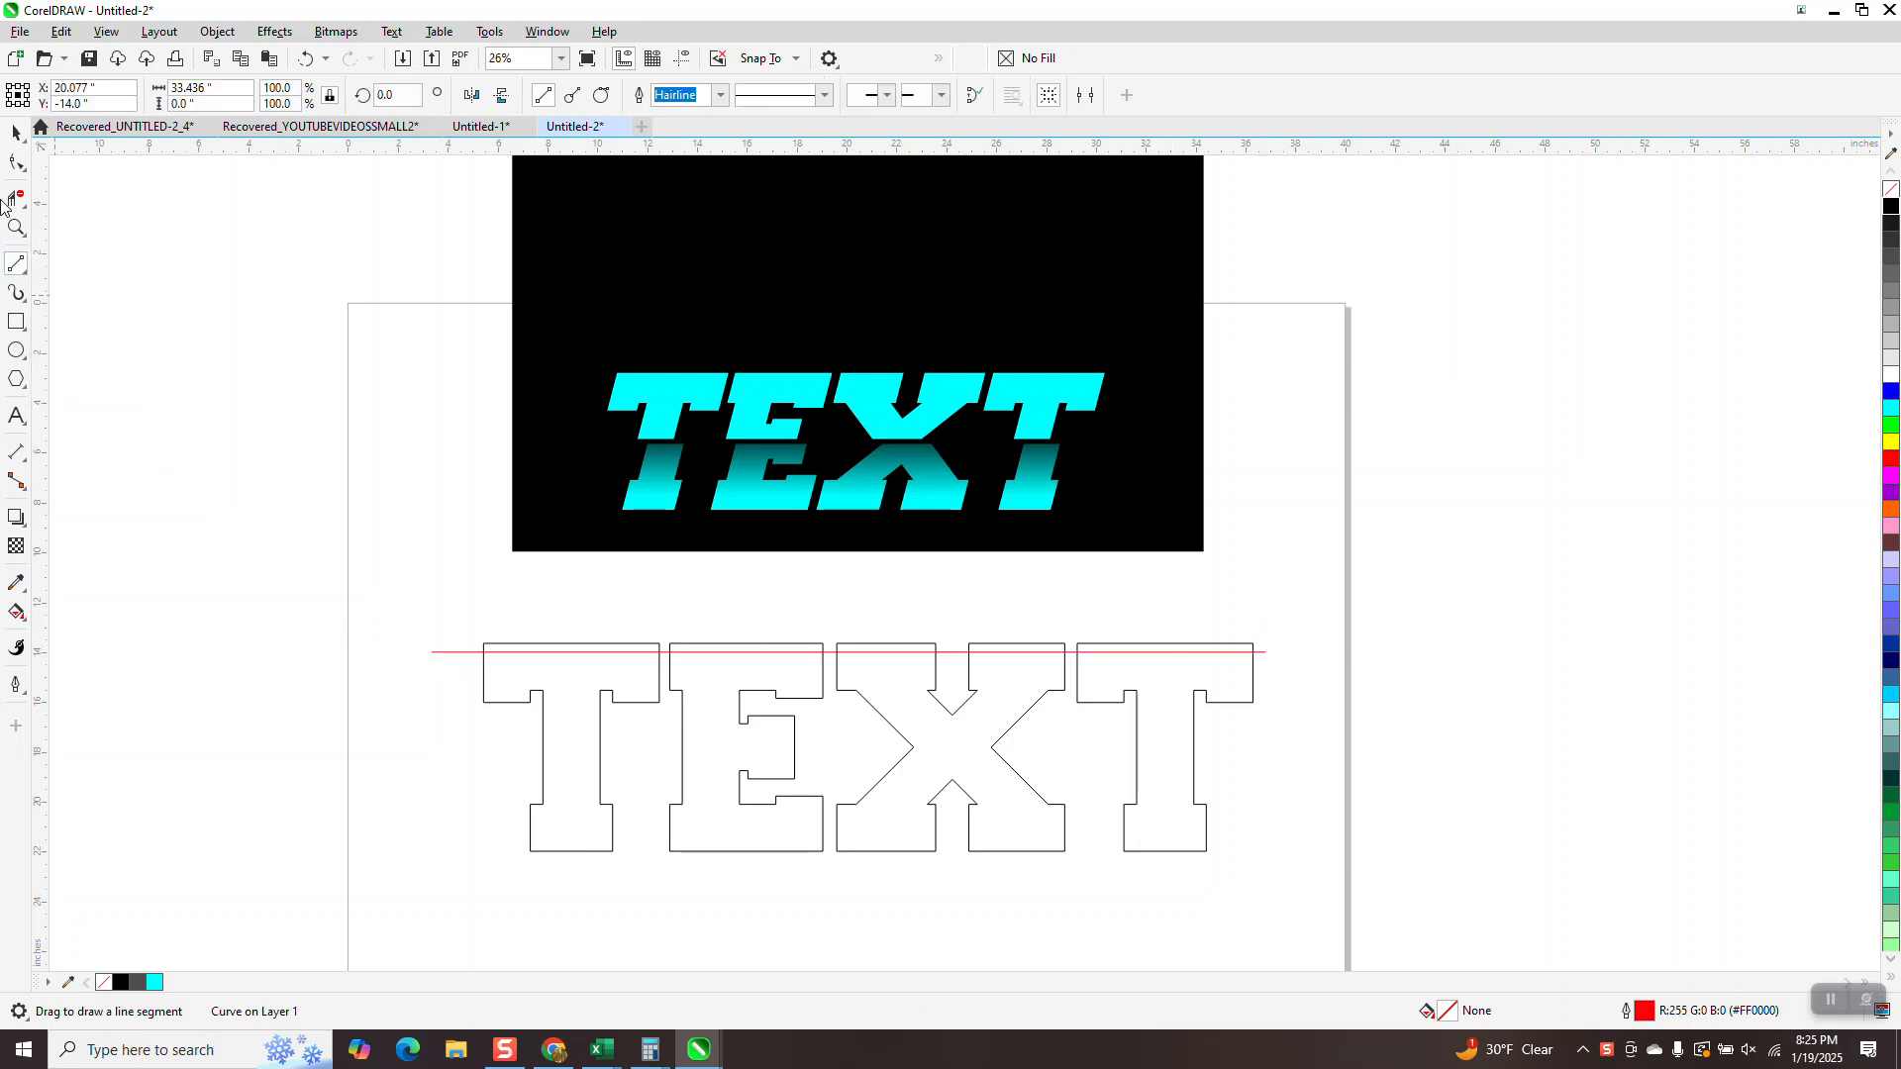
Move the horizontal line down to the inner side corners of the X, at the text's mid-height
key("space")
left_click_drag(849, 654, 913, 754)
left_click(16, 228)
left_click_drag(853, 691, 1006, 785)
left_click(16, 132)
left_click_drag(644, 594, 645, 600)
scroll(777, 574, "down", 7)
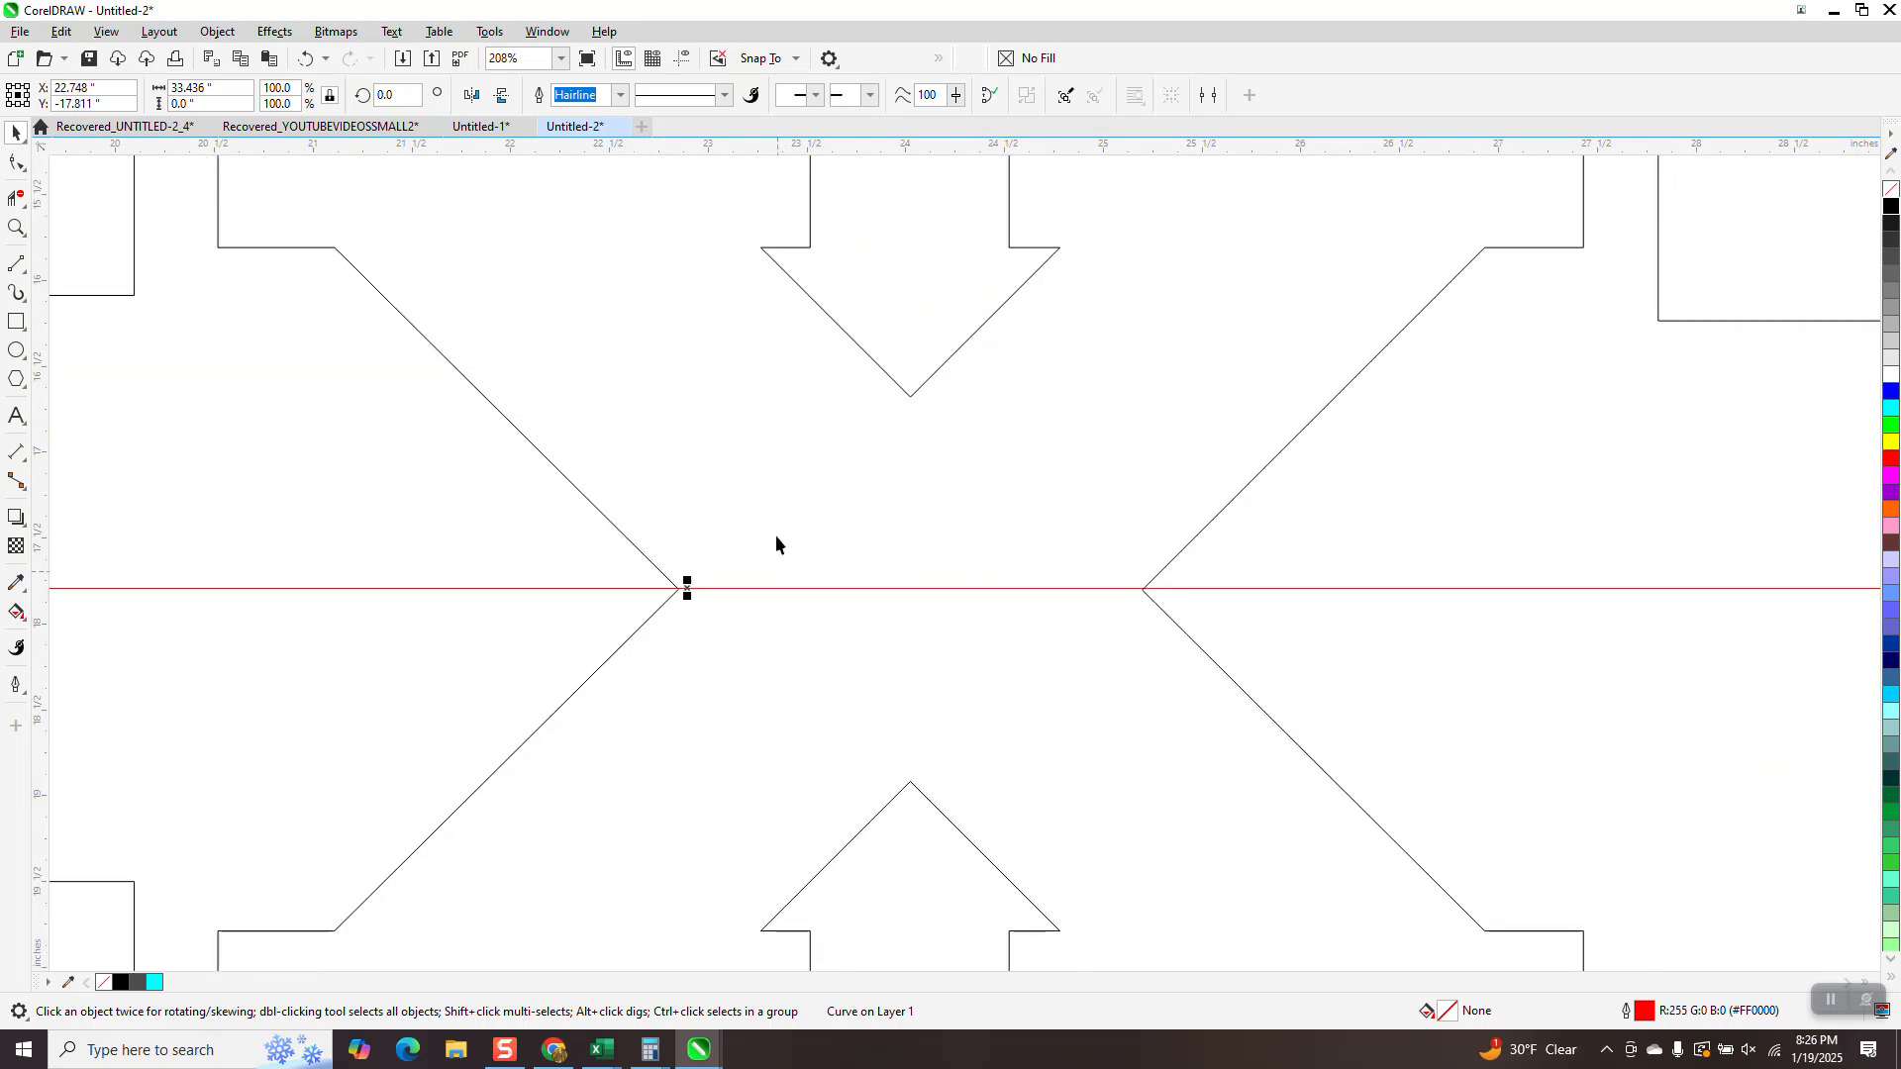
Move the finished cyan TEXT sample and its black background off the page, to the right of it
scroll(653, 432, "down", 3)
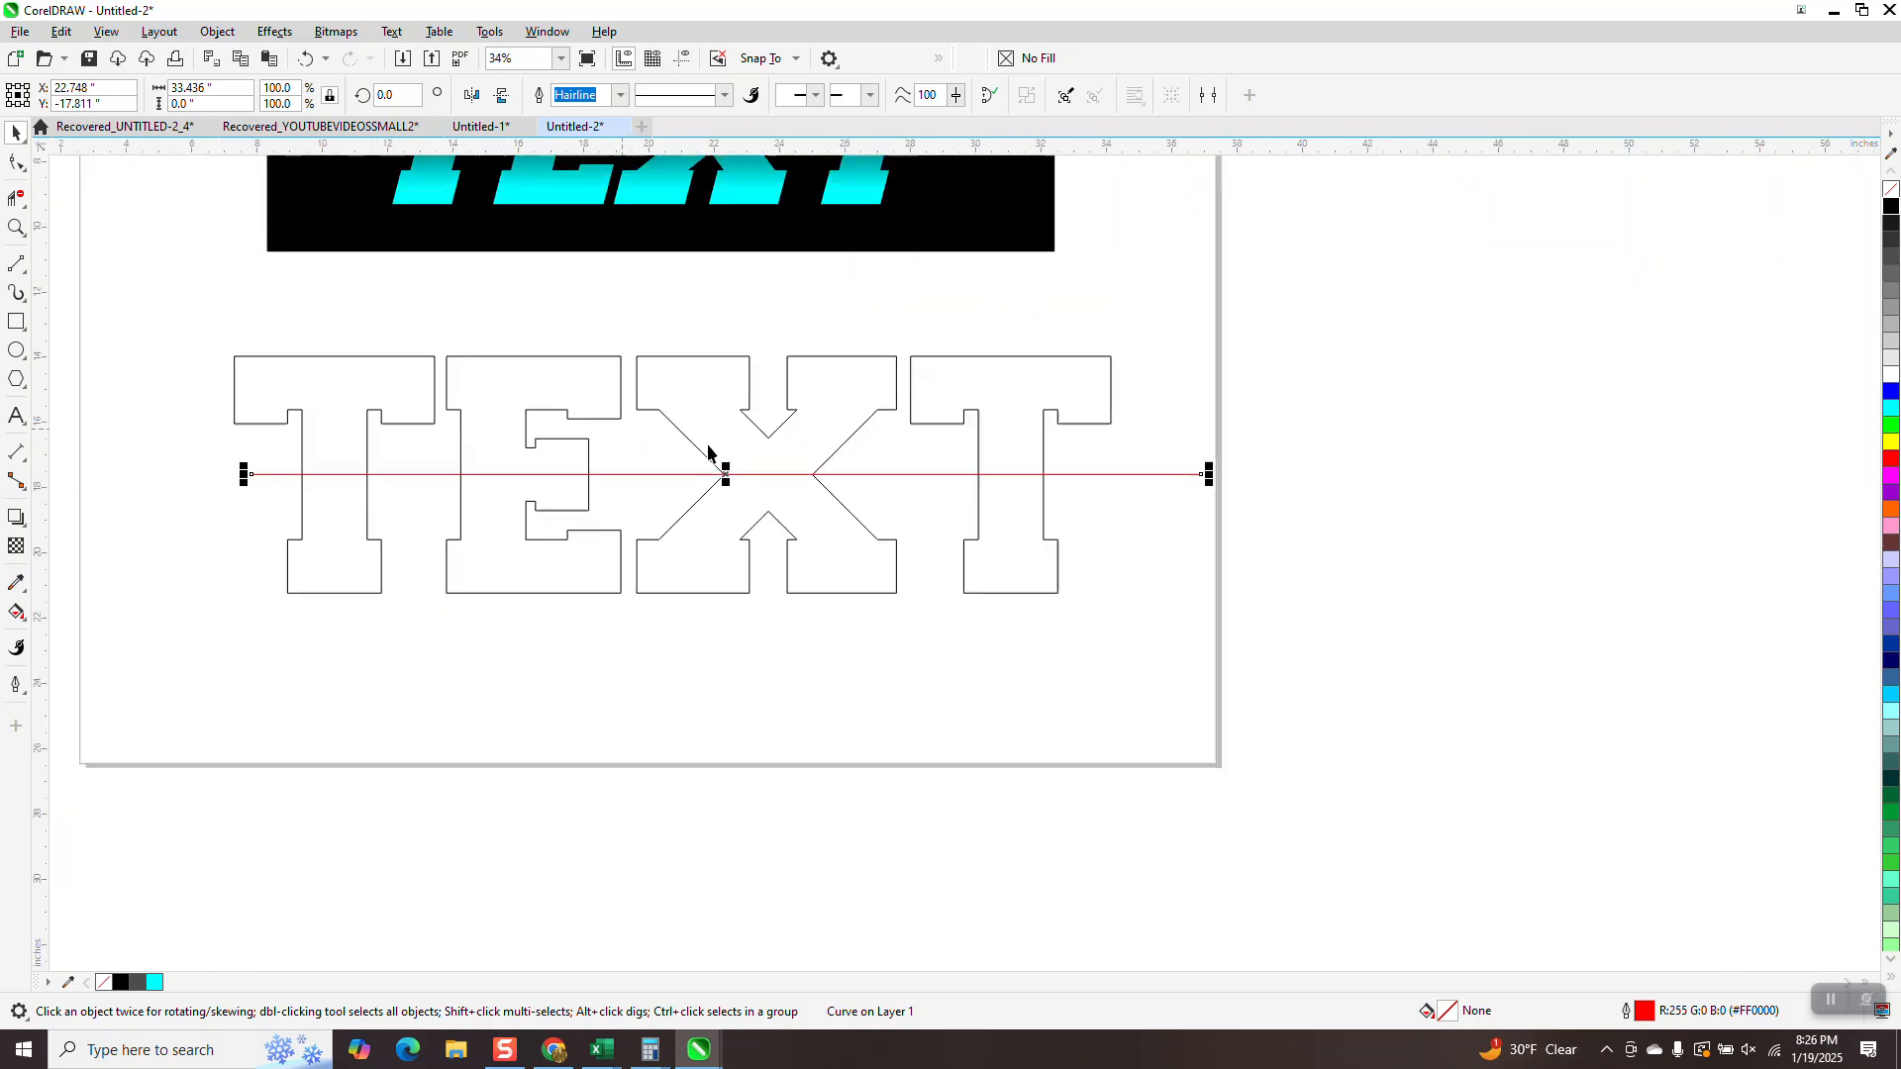
scroll(530, 297, "down", 2)
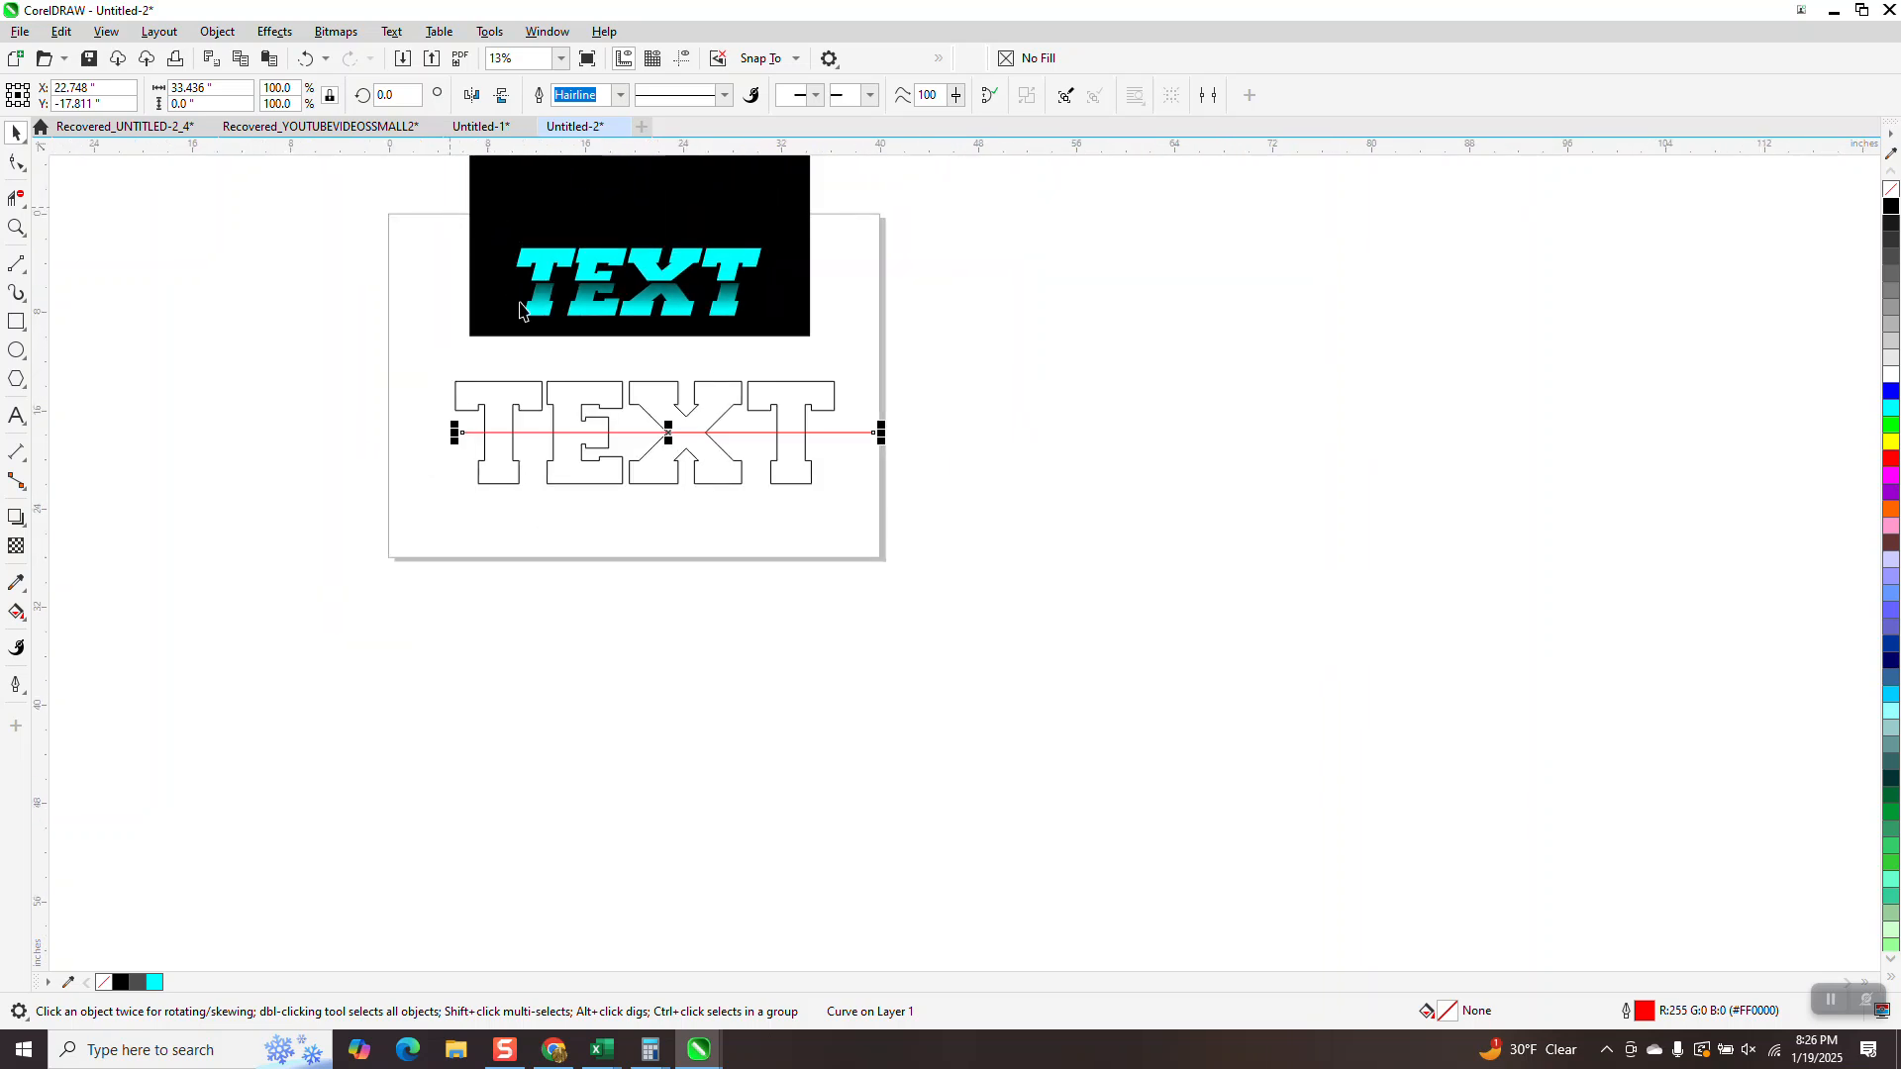
scroll(509, 297, "down", 2)
left_click_drag(730, 295, 731, 319)
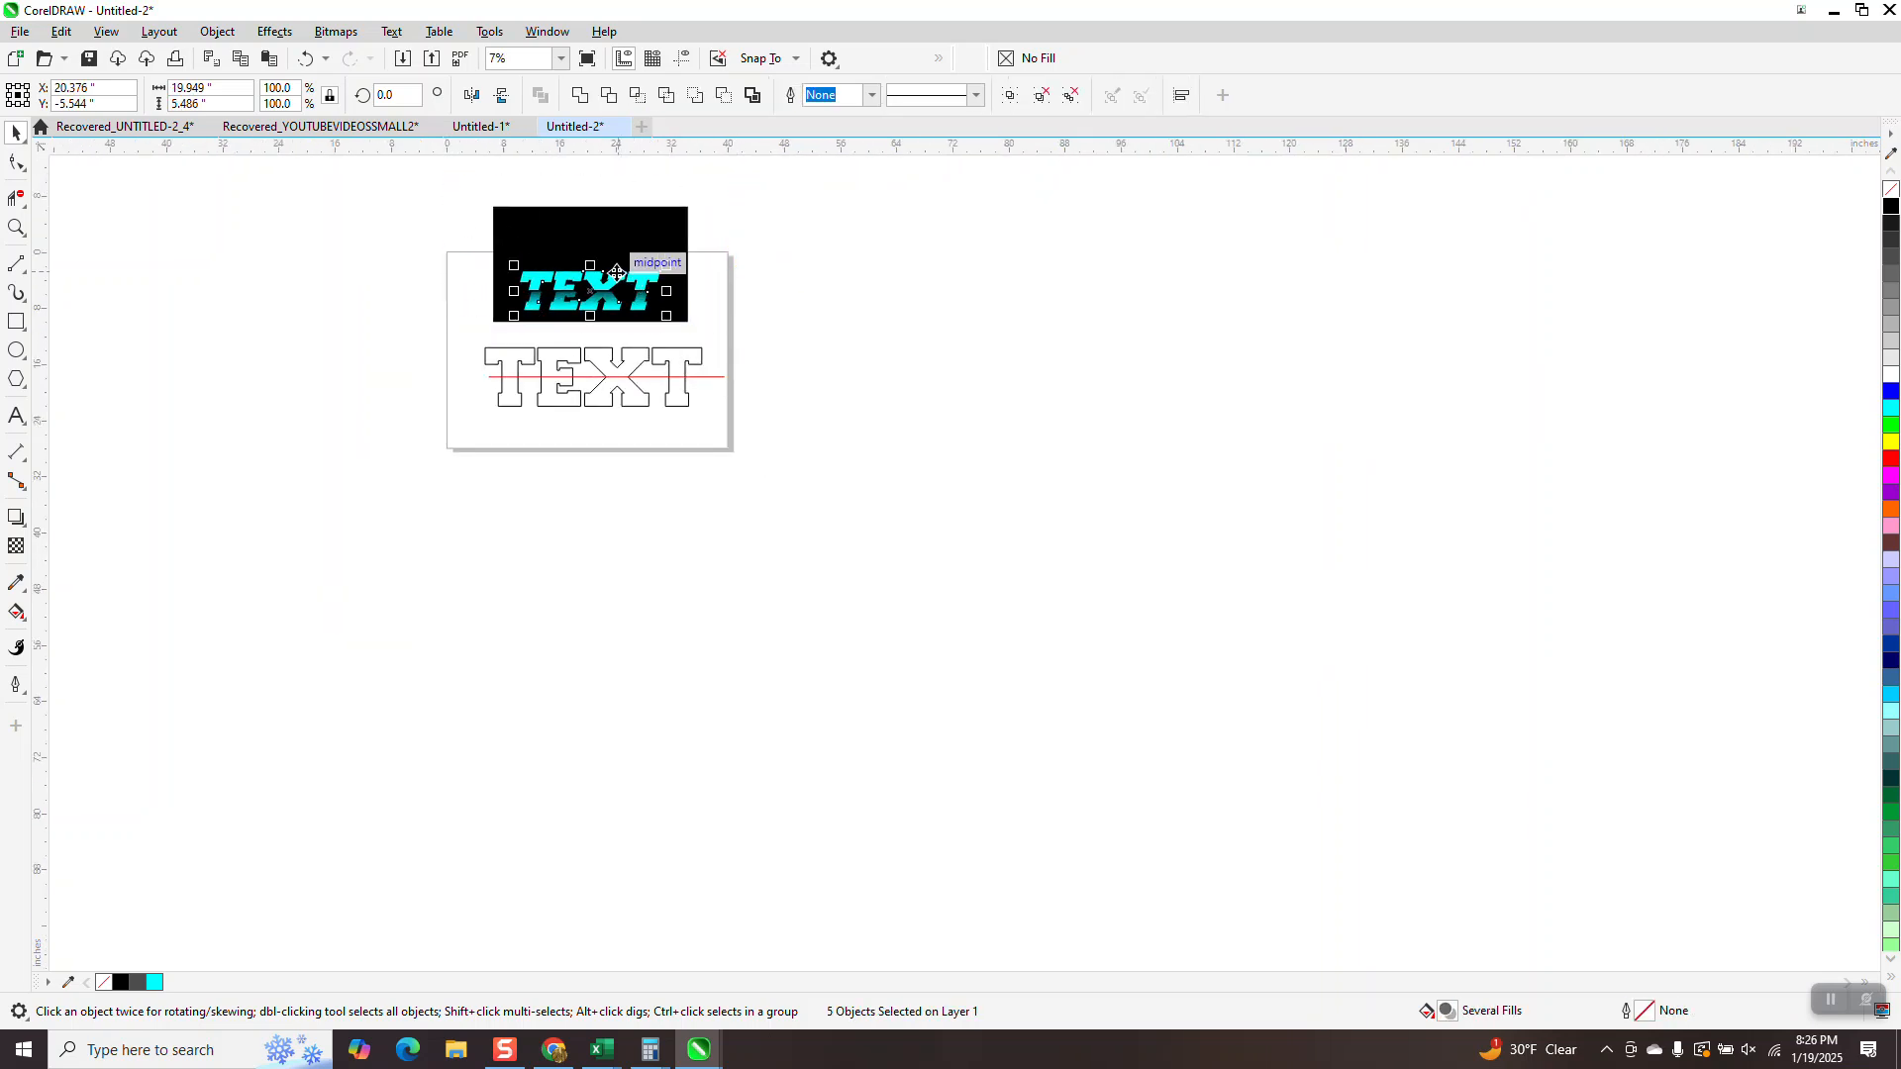
left_click_drag(433, 188, 760, 337)
left_click_drag(617, 272, 1164, 301)
Set the document's nudge distance to 8 inches
left_click(16, 227)
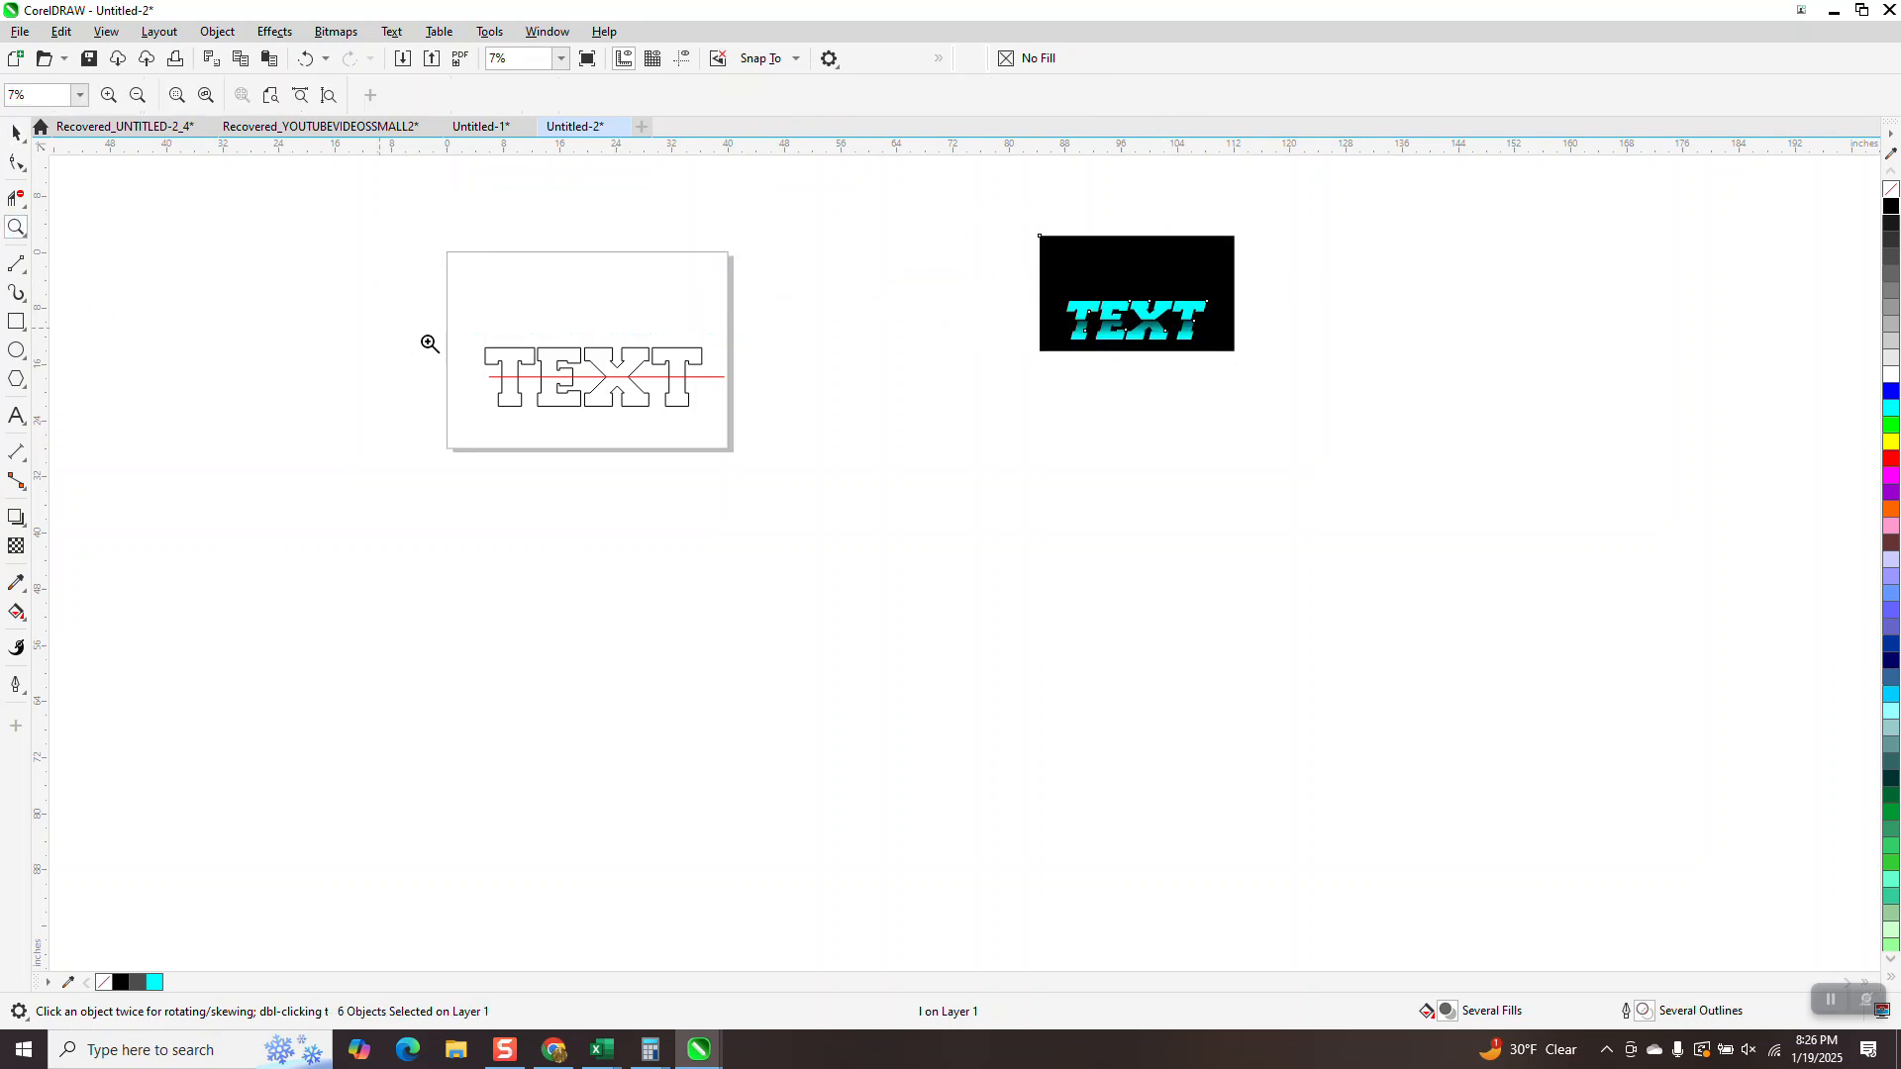
left_click(657, 475)
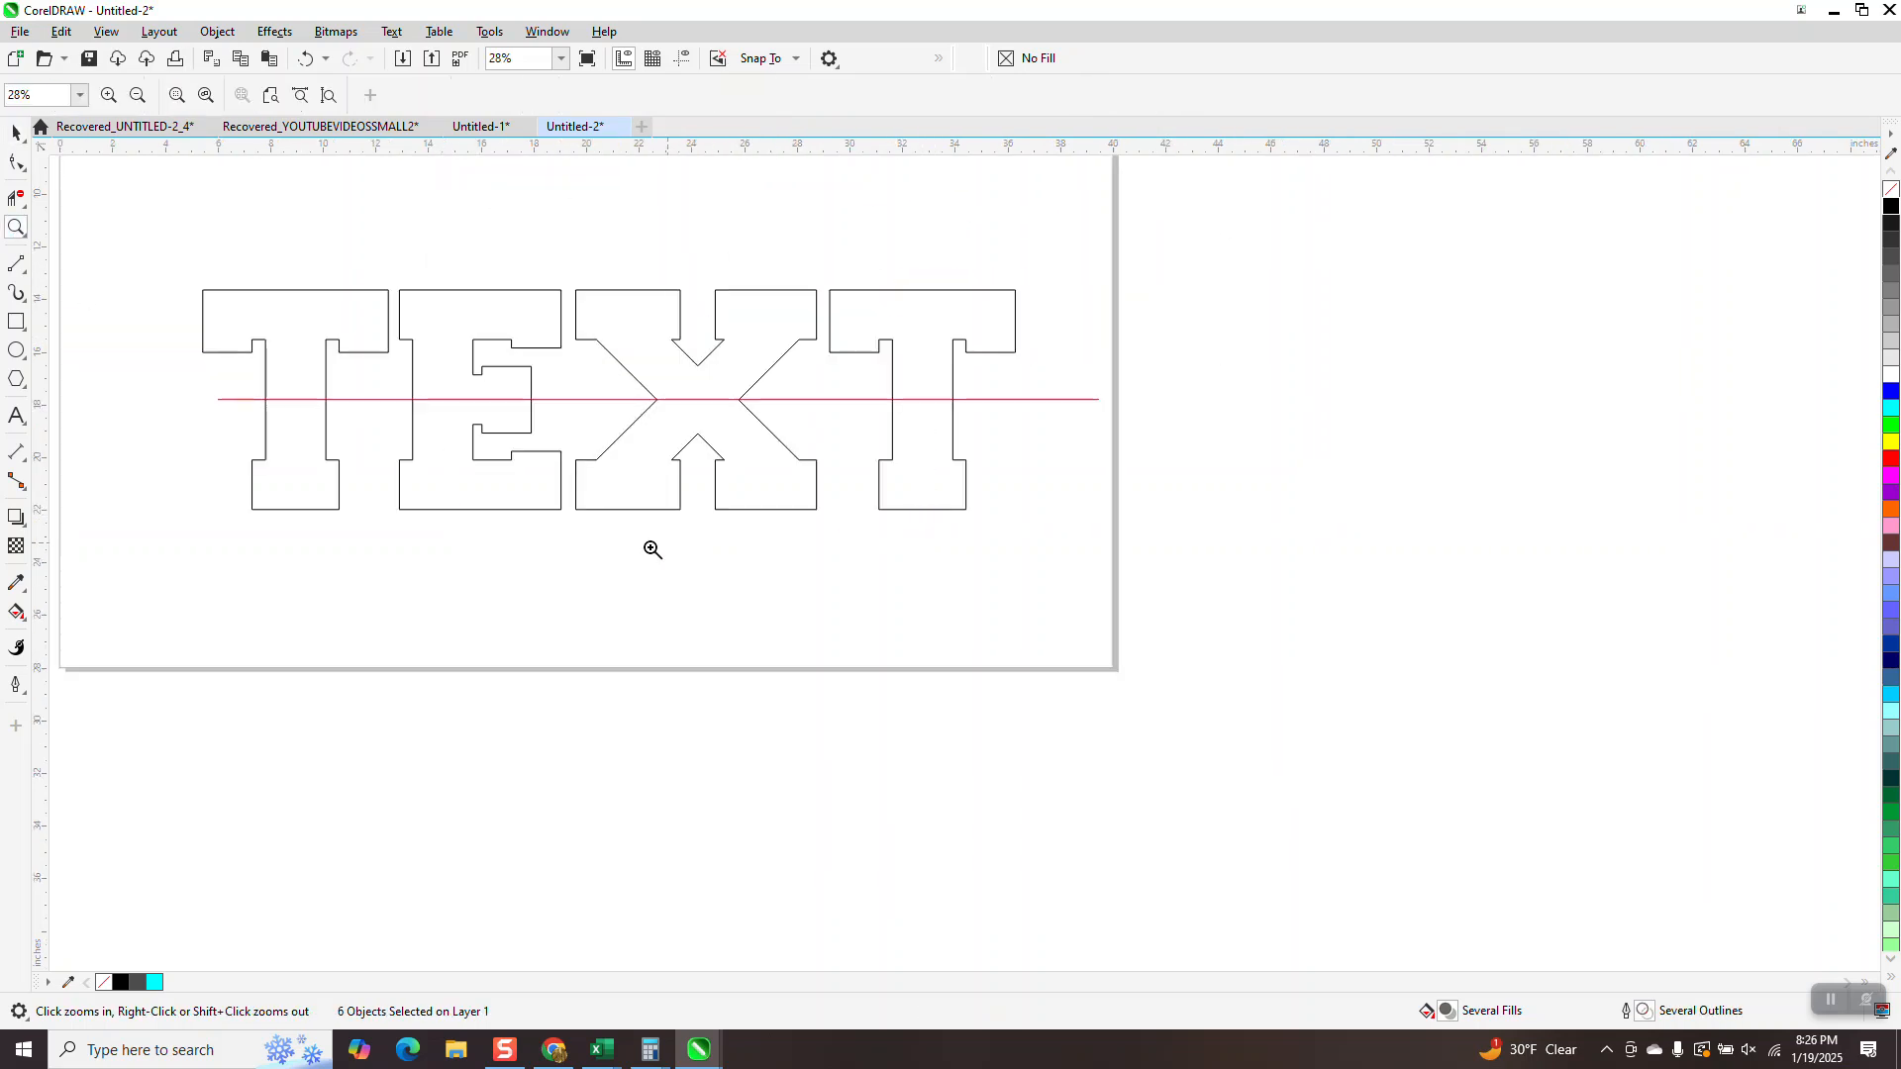
left_click(16, 615)
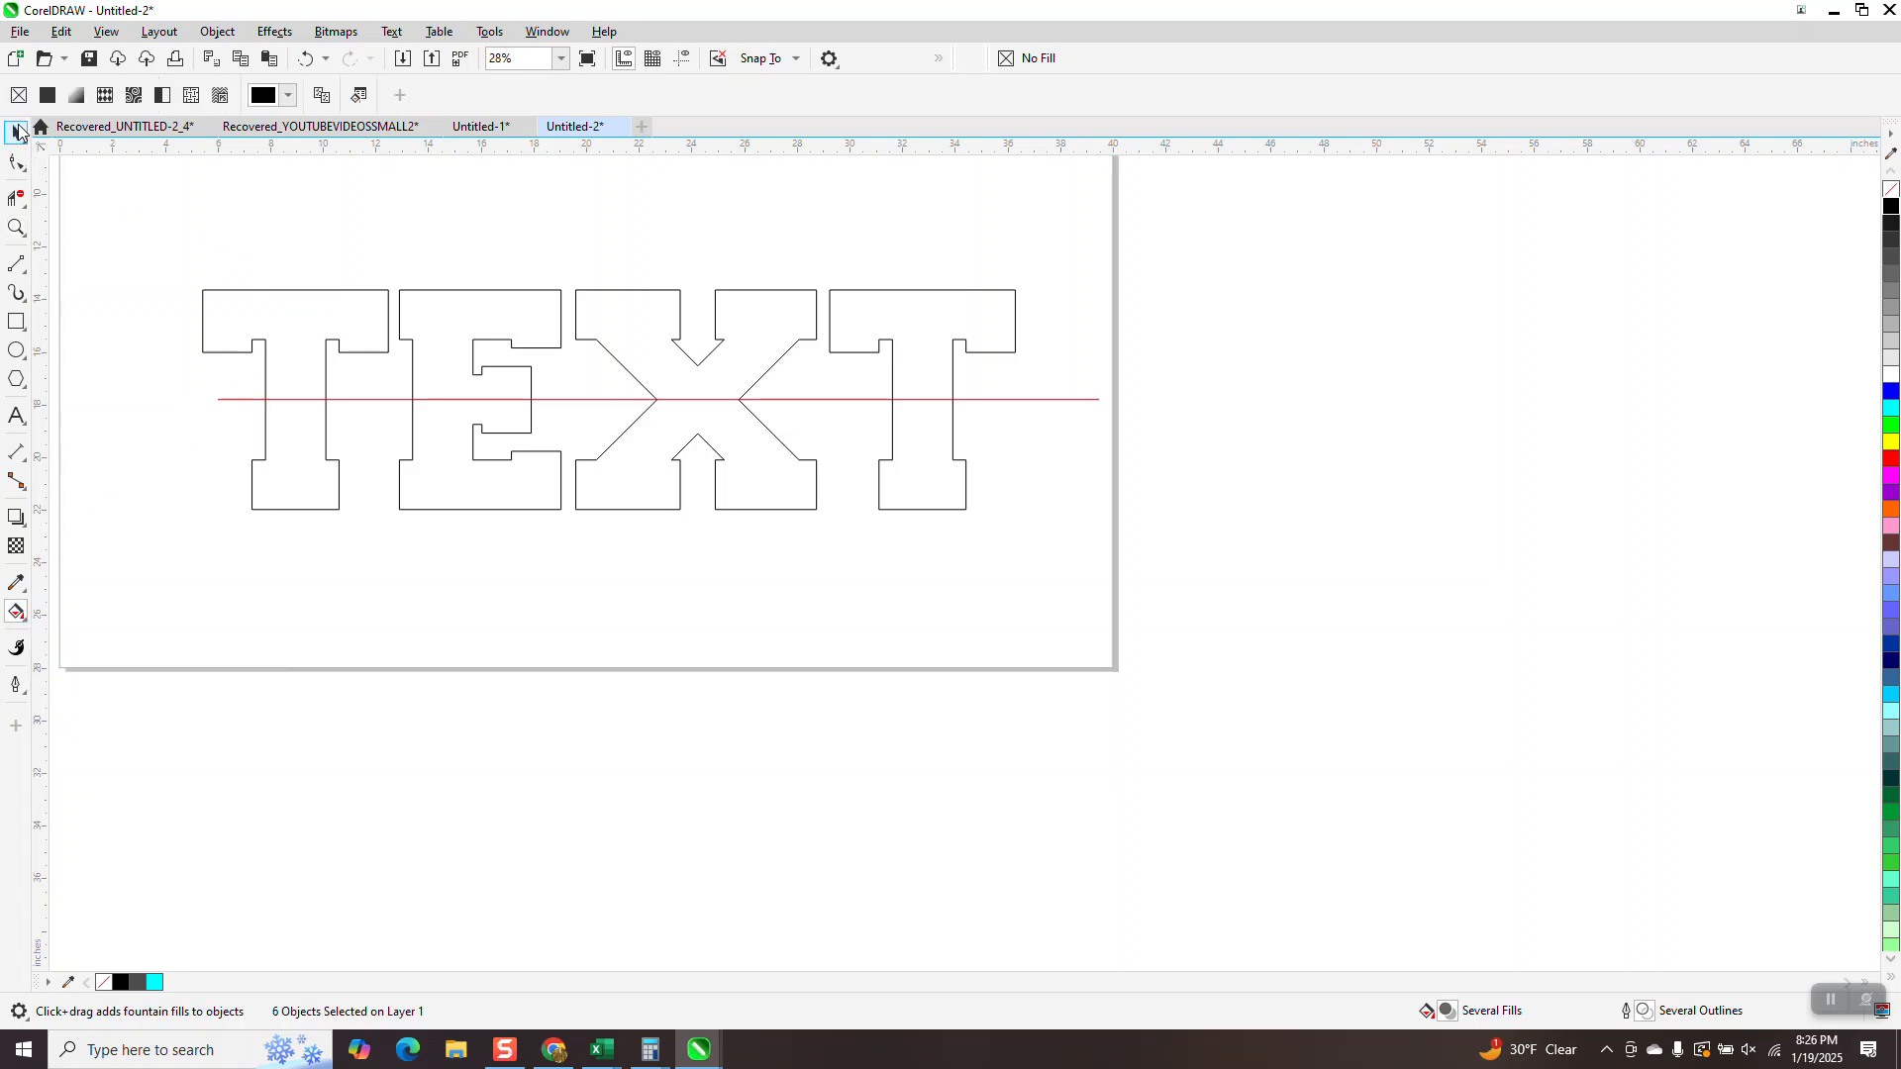
left_click(17, 132)
left_click(543, 240)
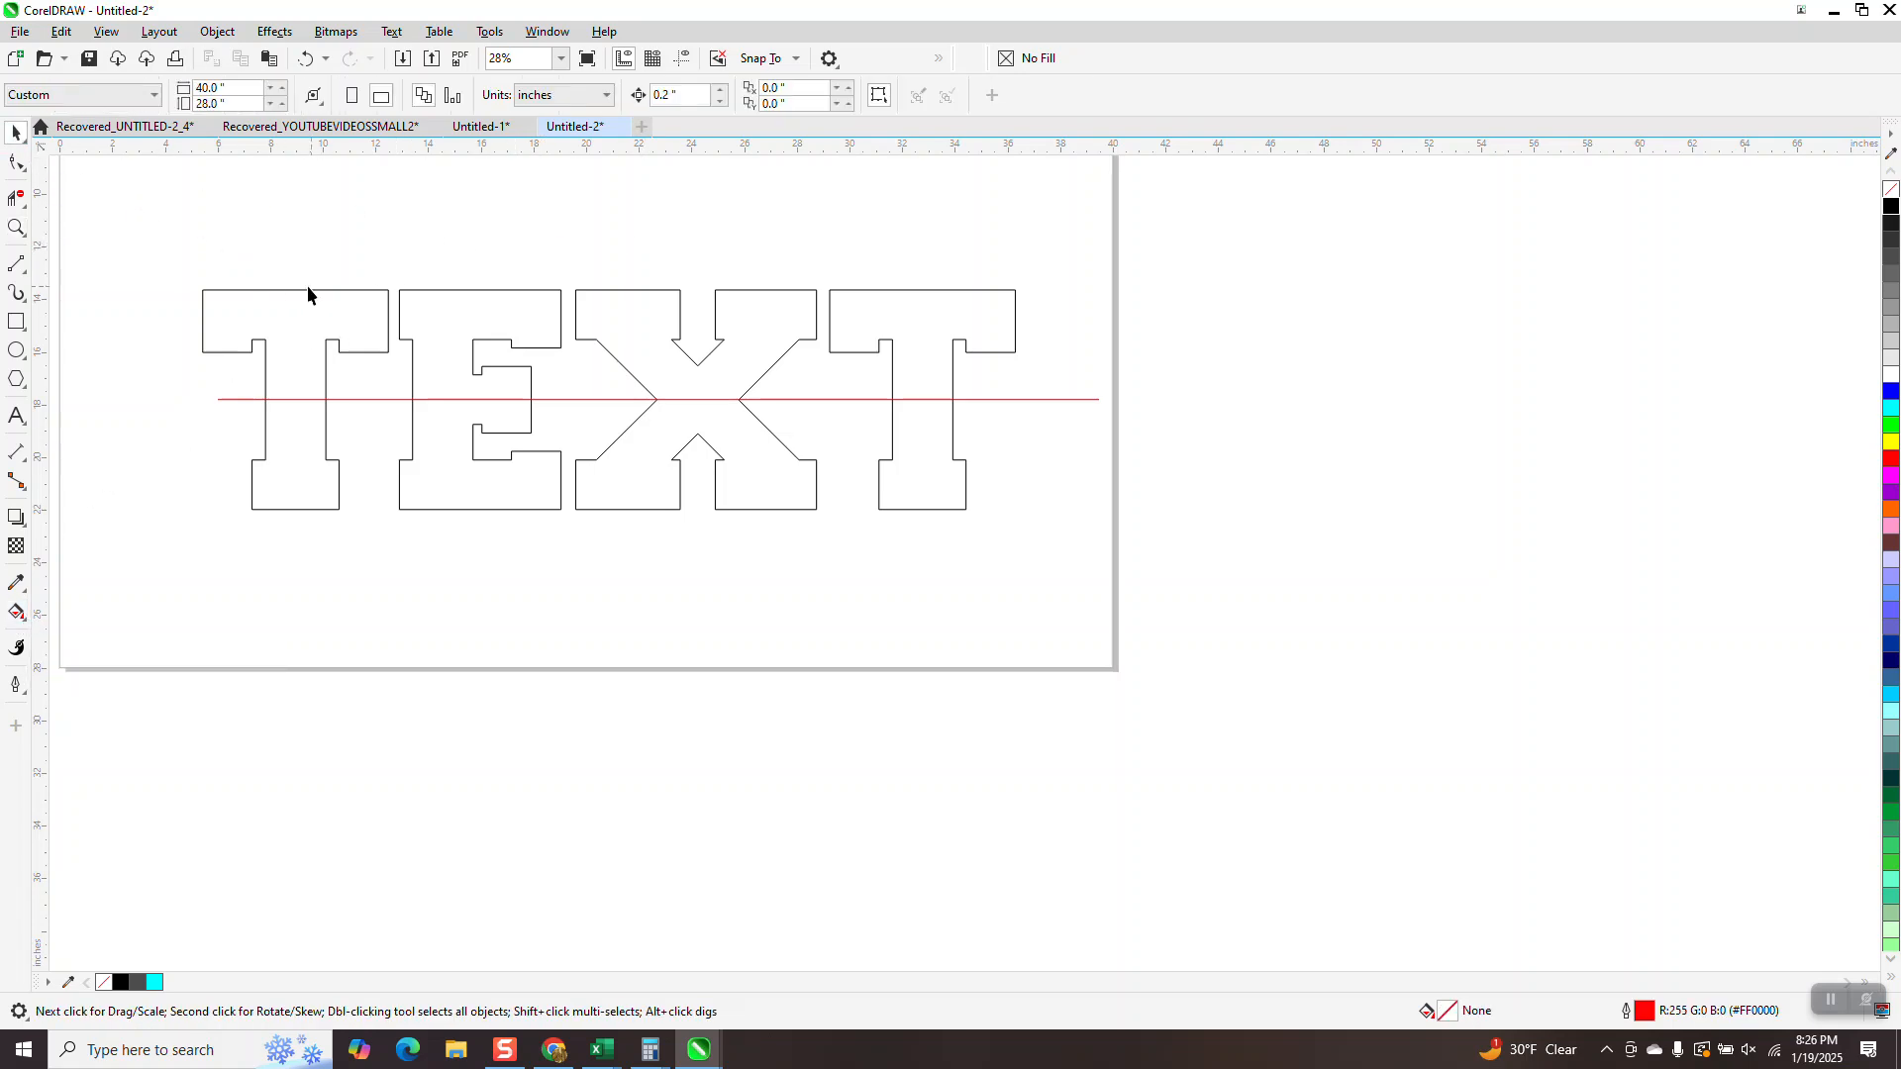
left_click_drag(240, 366, 1063, 600)
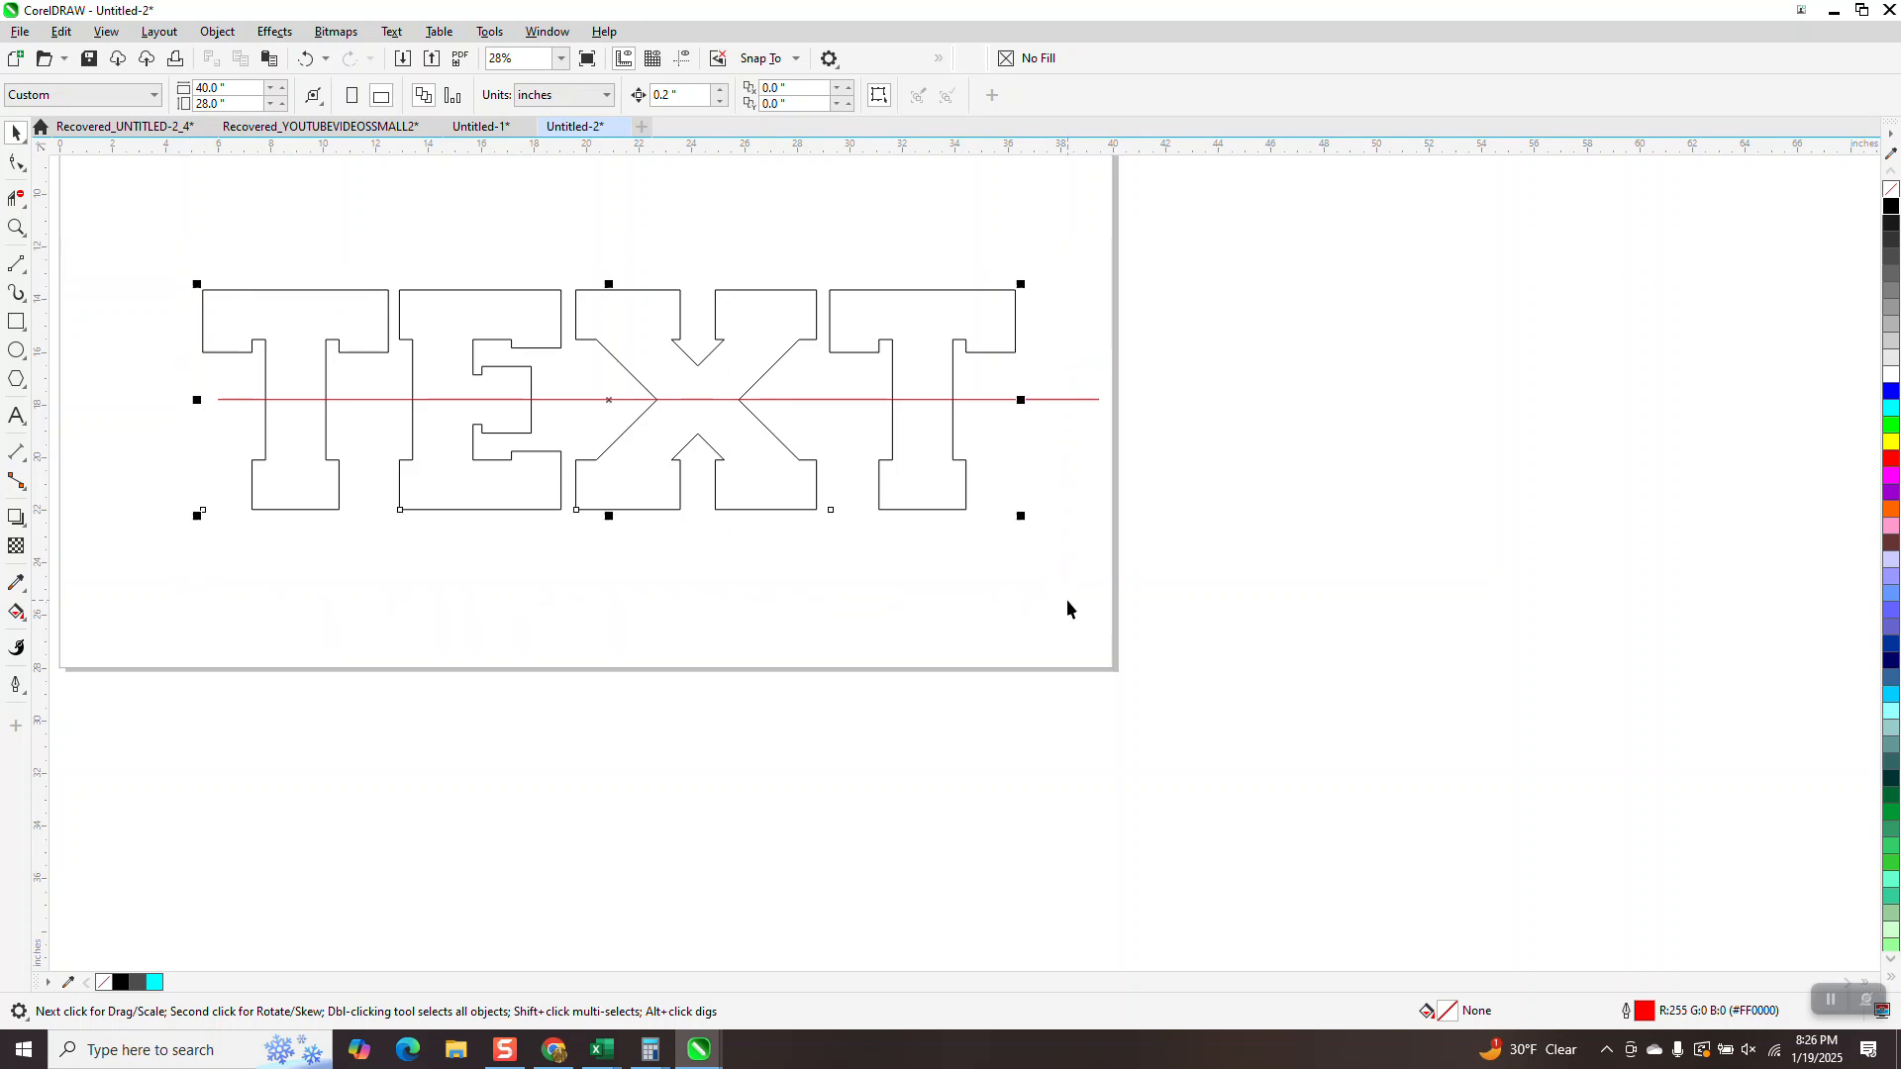
left_click(668, 201)
double_click(679, 95)
type("8")
Activate Smart Fill and set its fill colour to cyan, with no outline
left_click(19, 616)
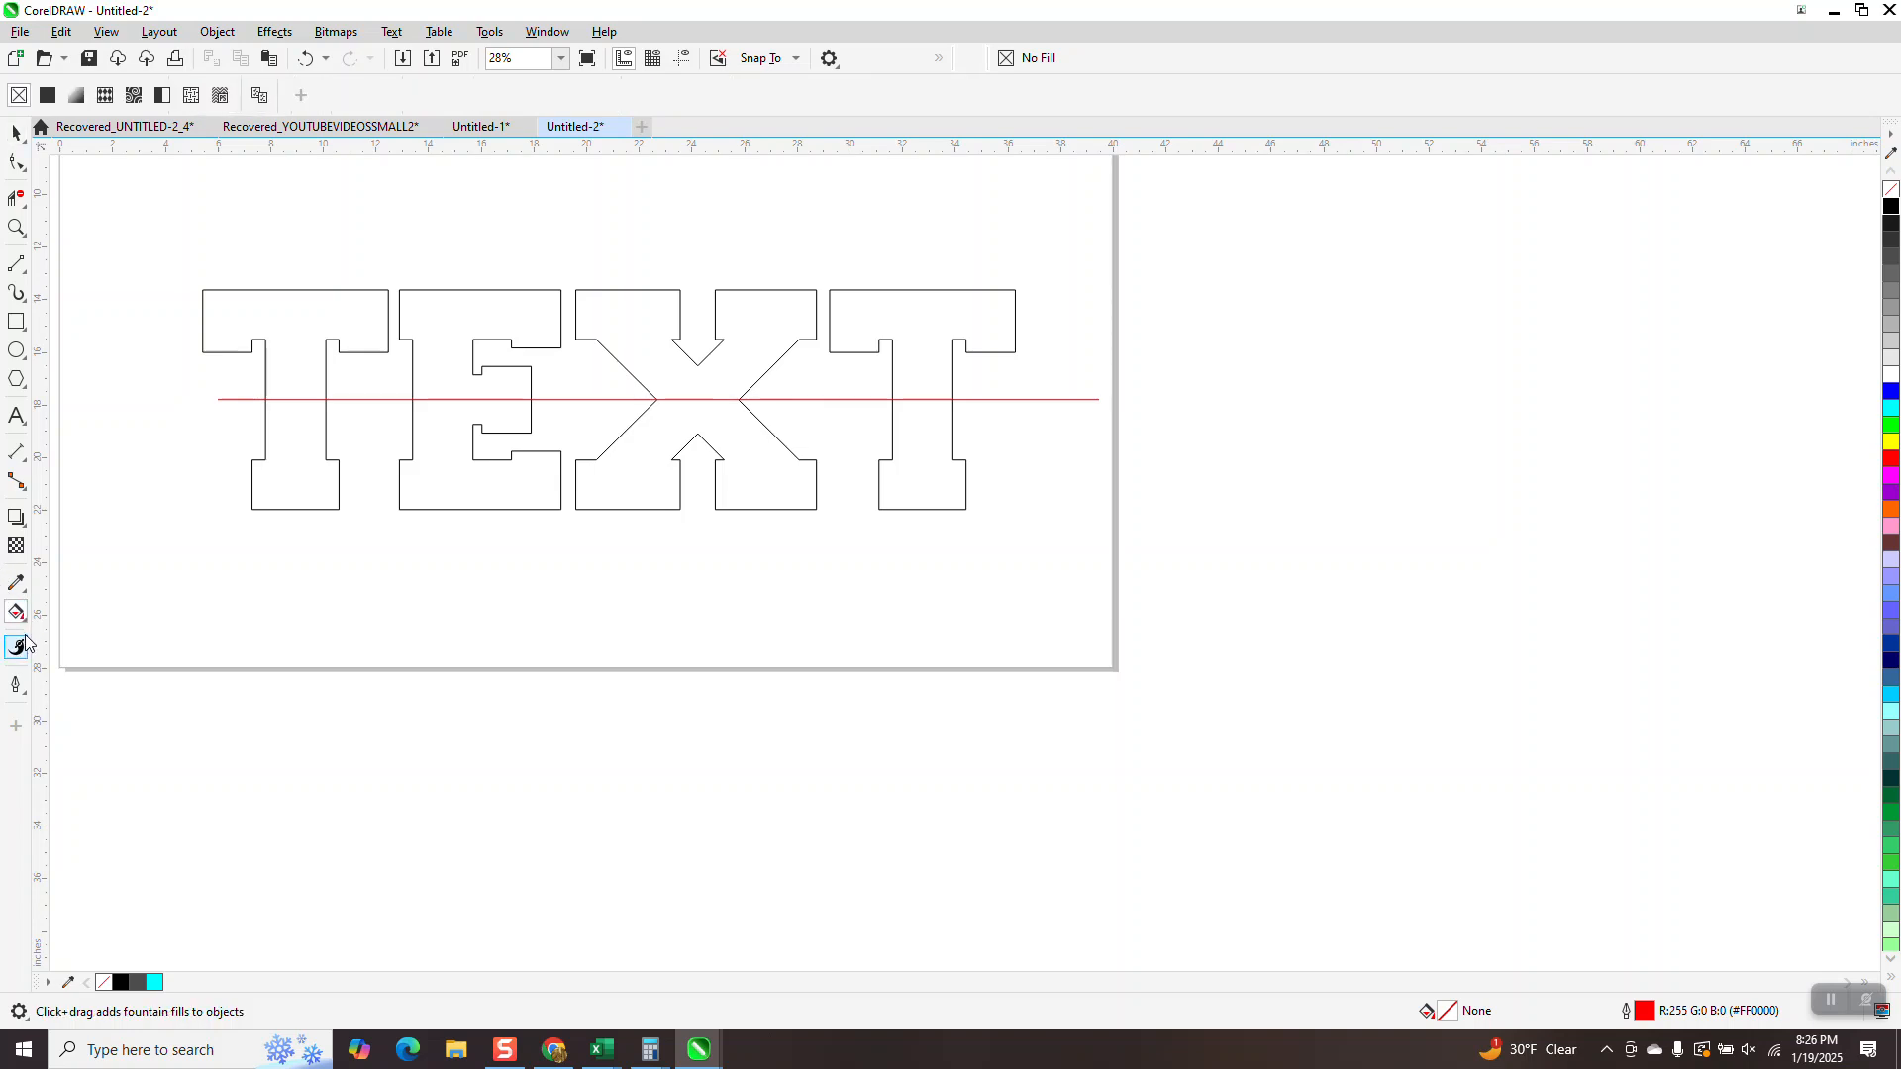
left_click(22, 621)
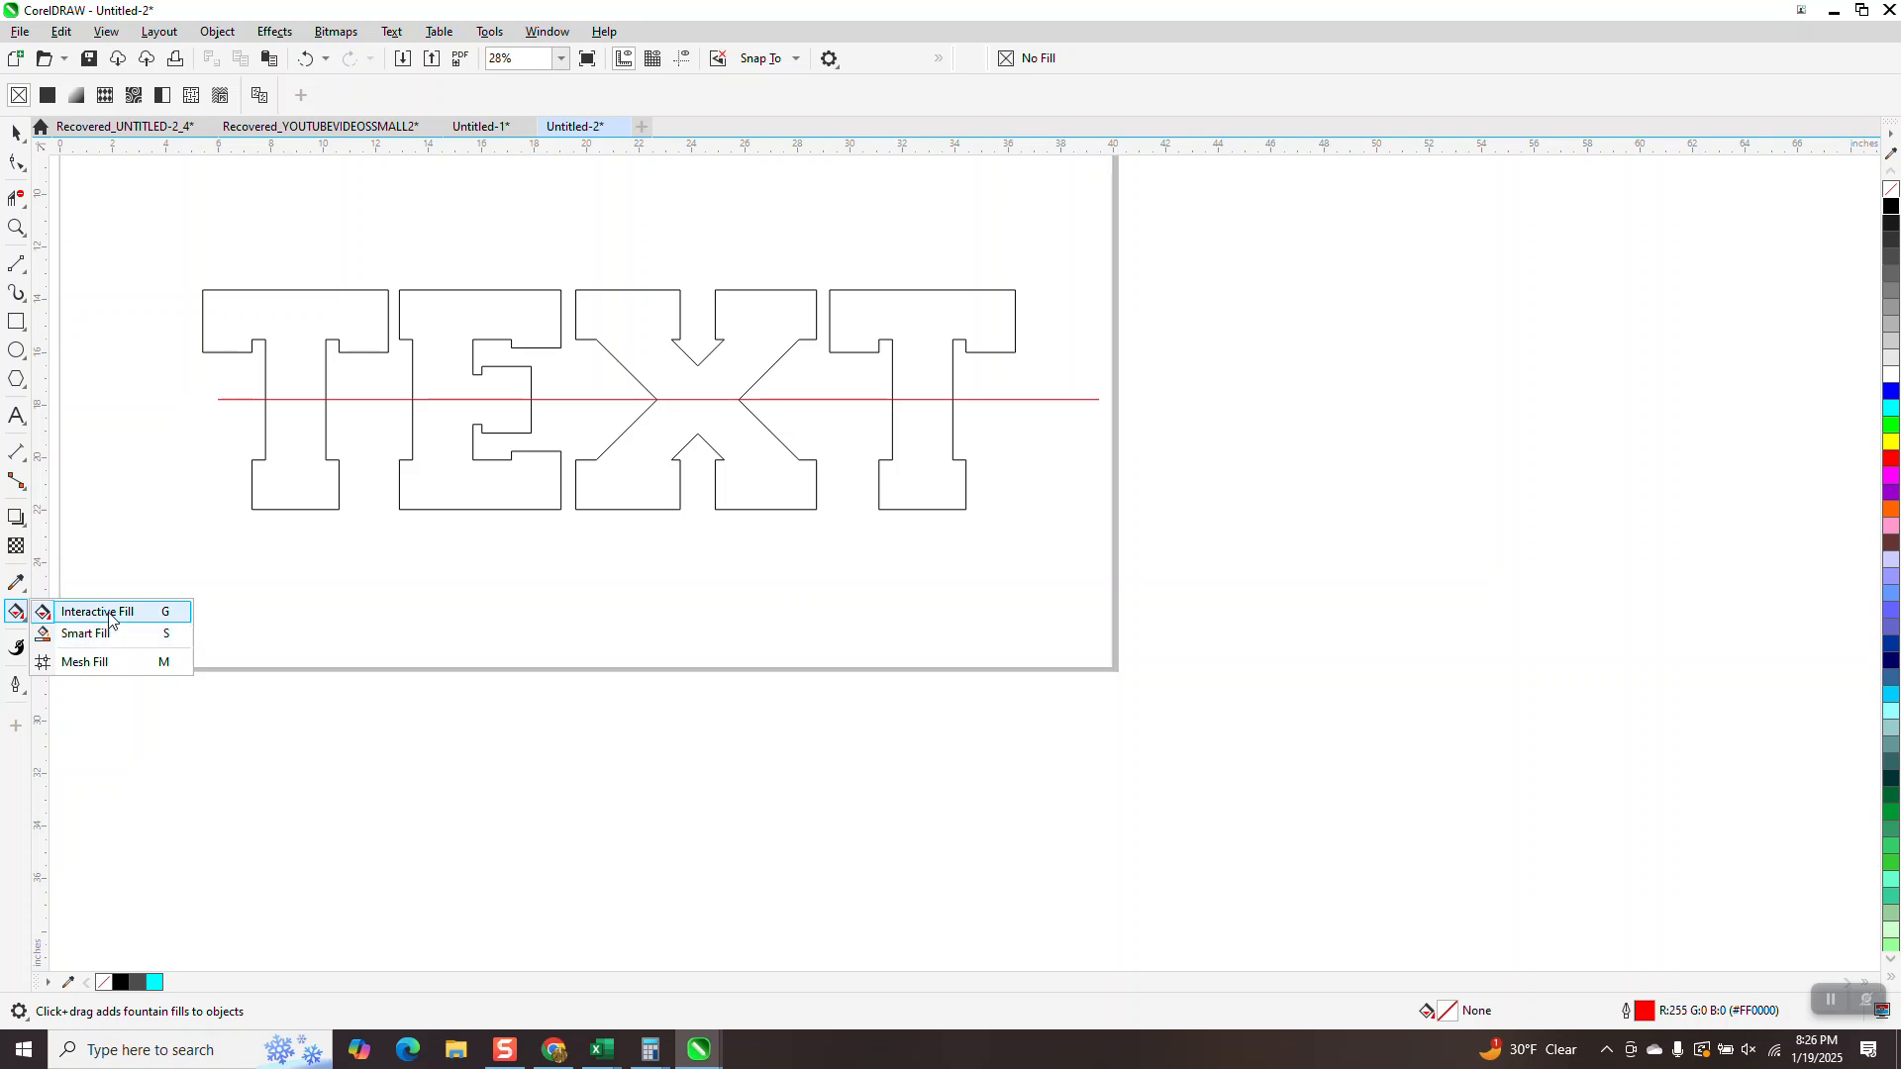
left_click(47, 612)
left_click(20, 618)
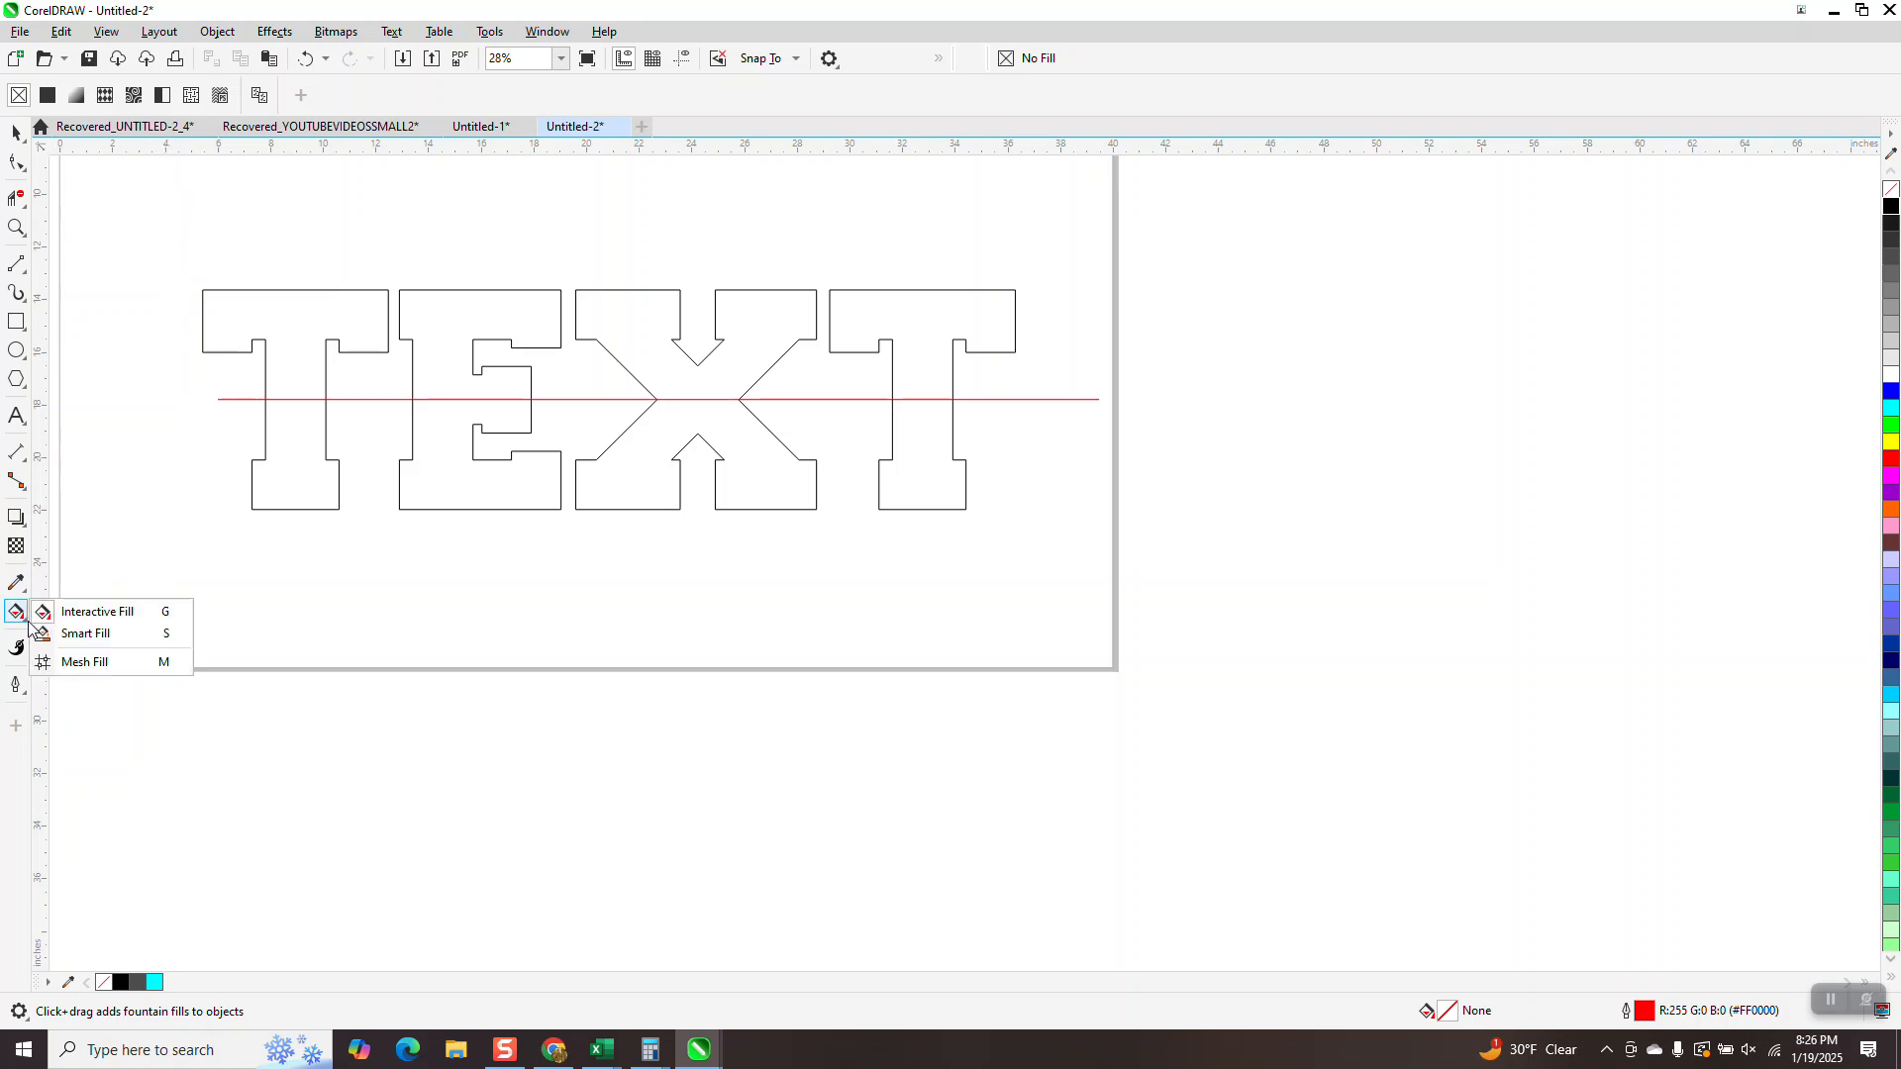
left_click(94, 633)
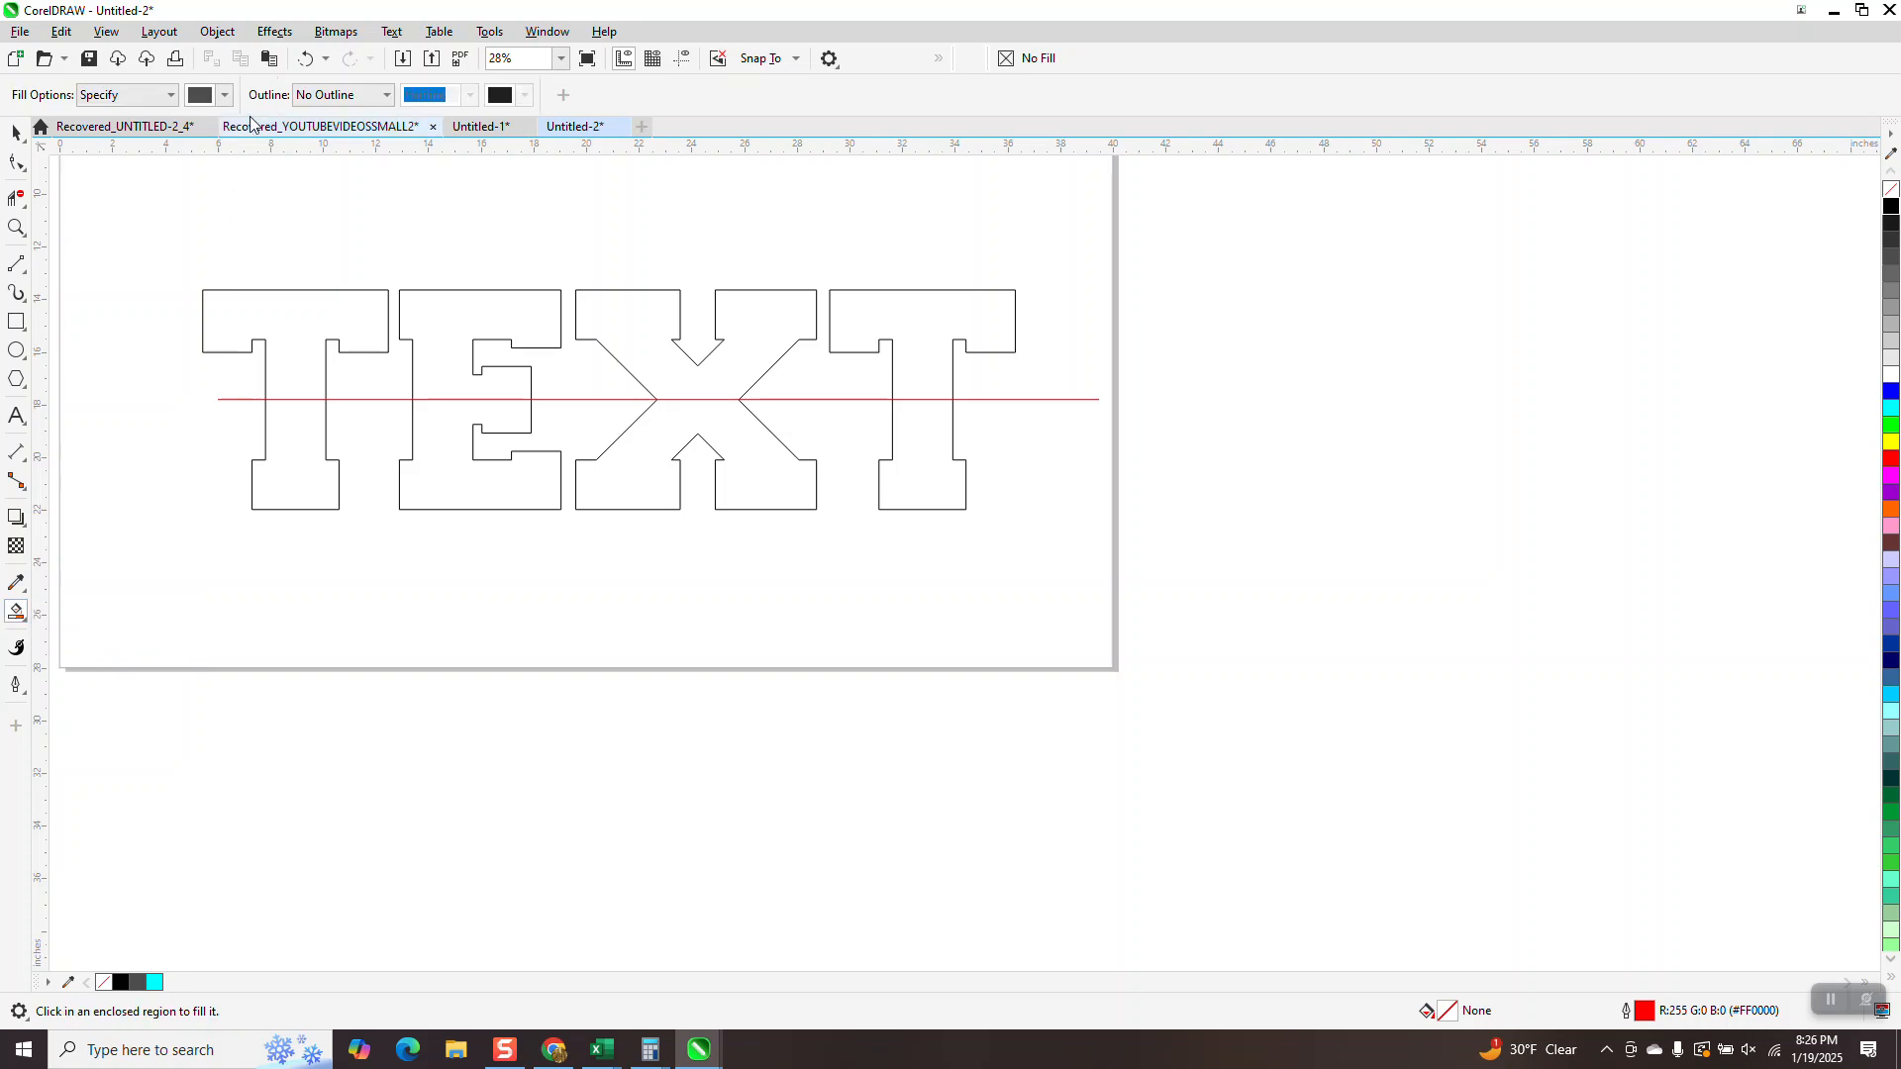
left_click(225, 97)
left_click(307, 223)
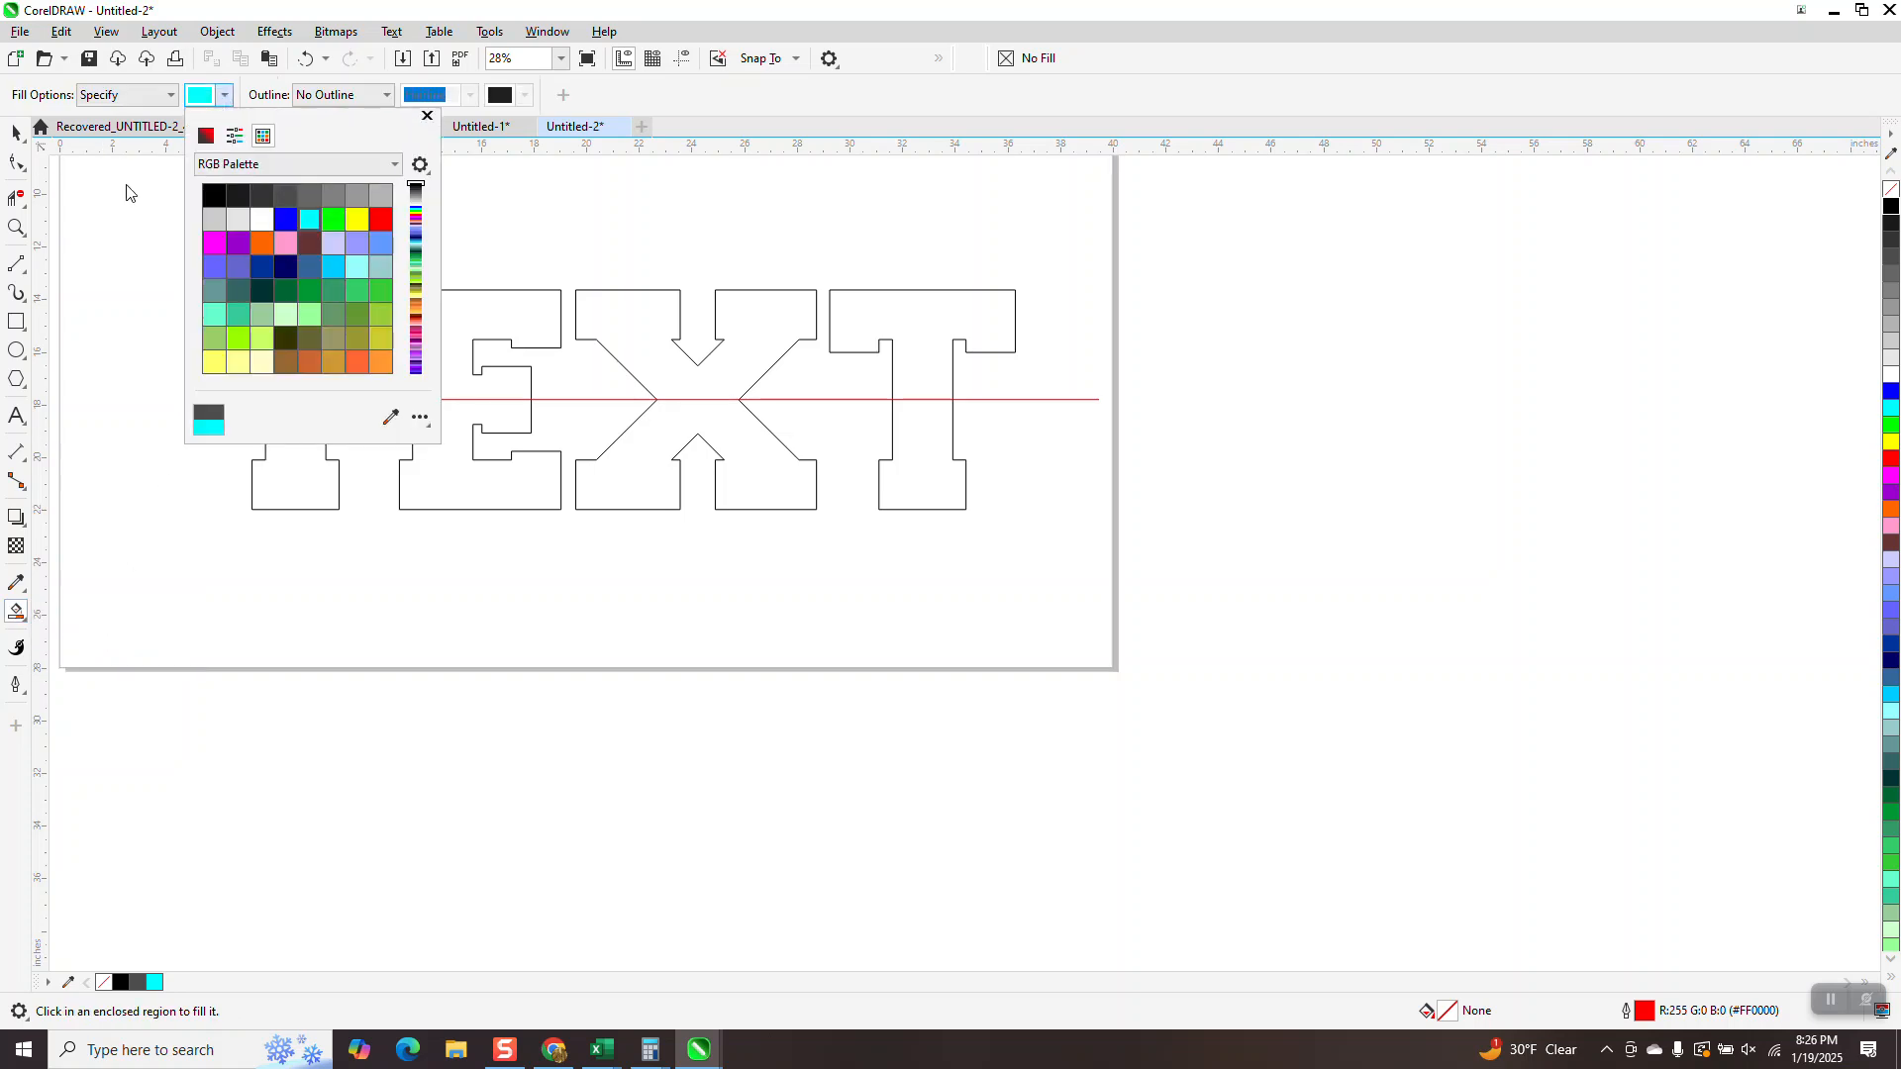
Skew the outlined TEXT horizontally so the letters slant to the right, about 31.5 inches wide overall
left_click(24, 132)
left_click(15, 132)
left_click(610, 310)
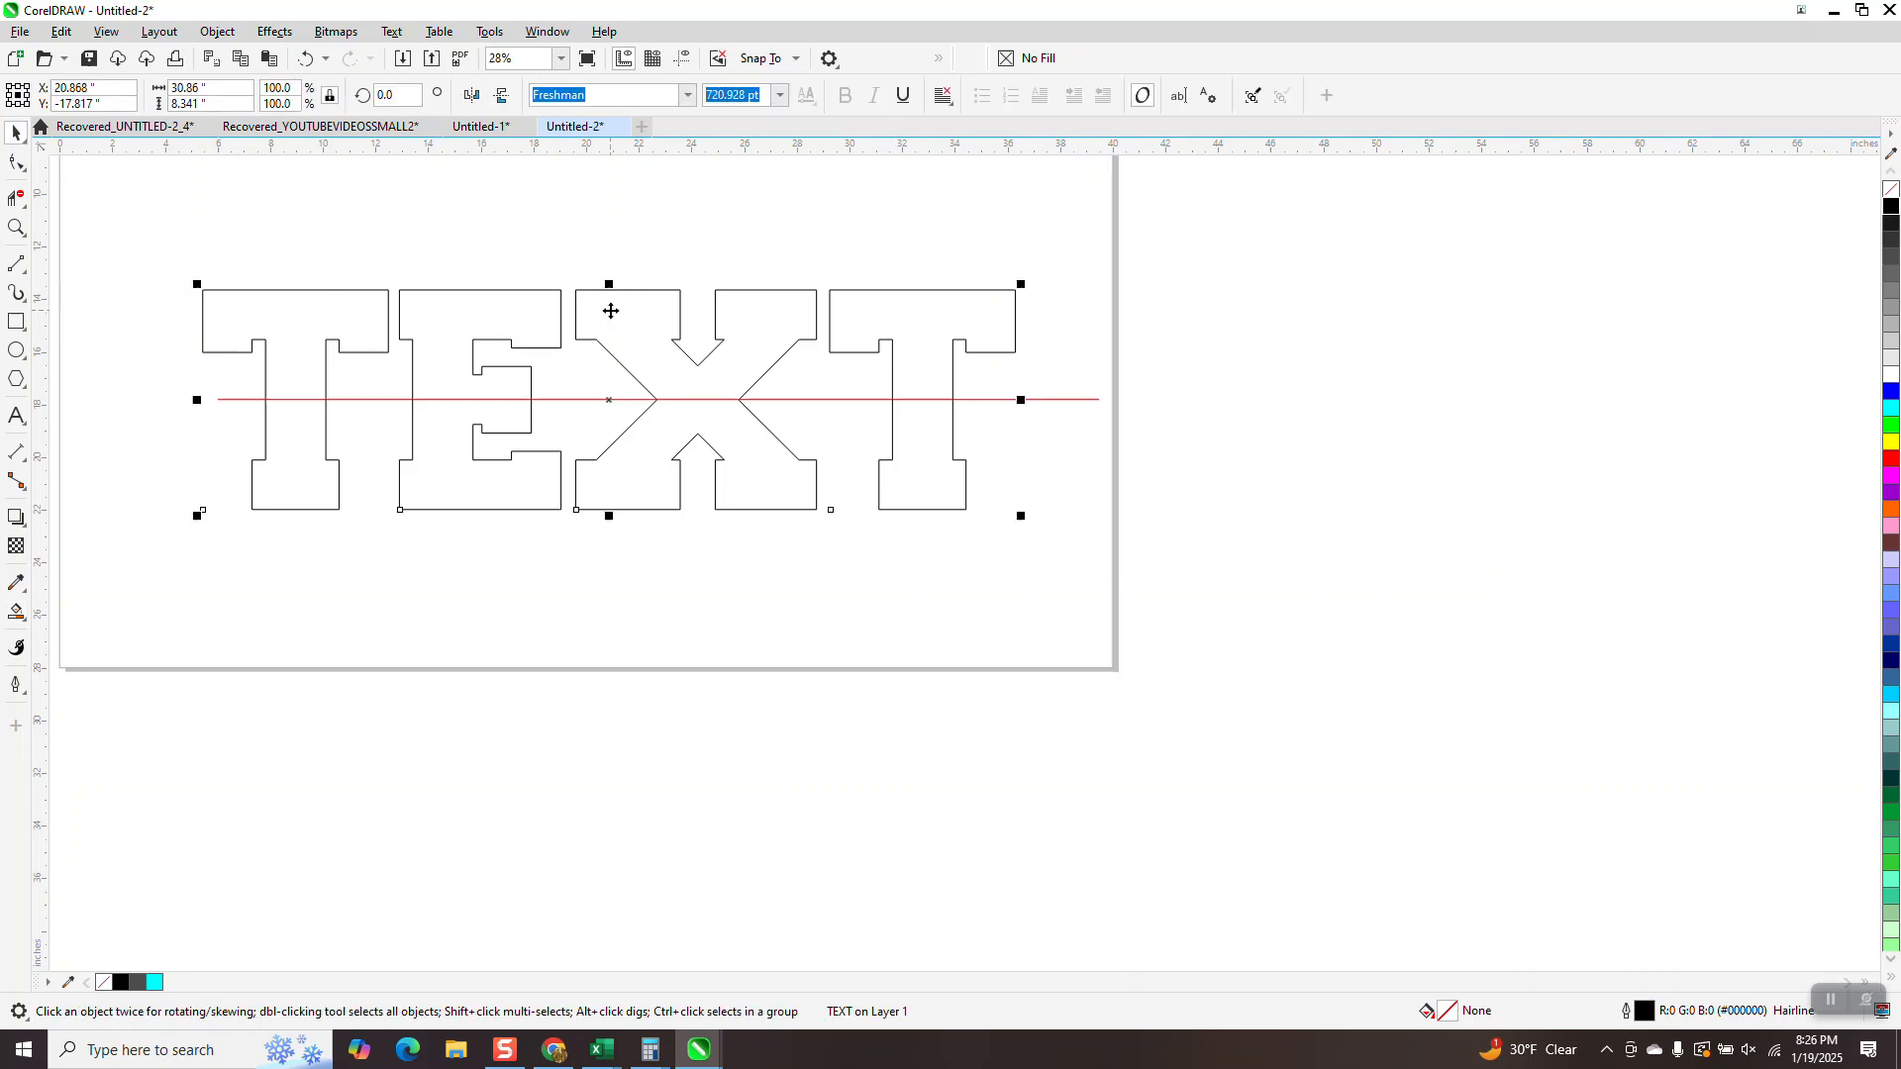
left_click(615, 334)
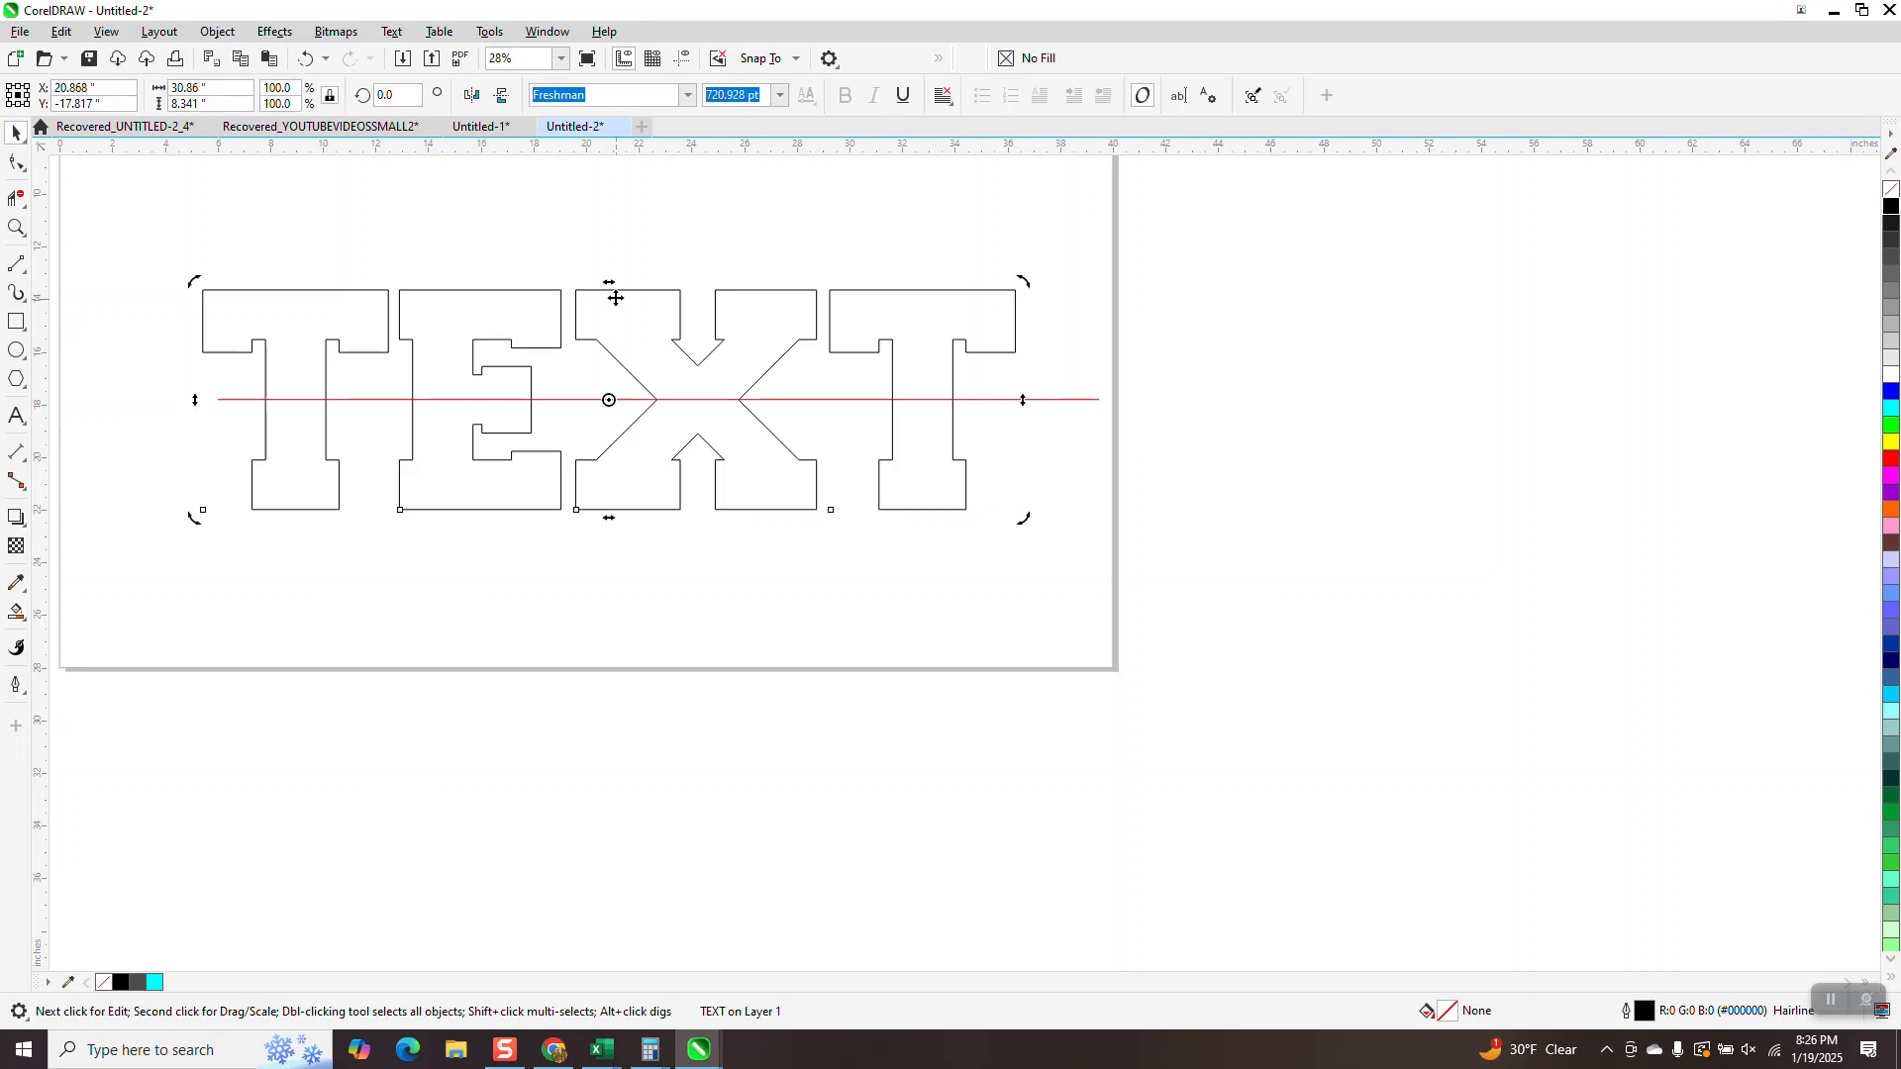
left_click_drag(611, 283, 671, 287)
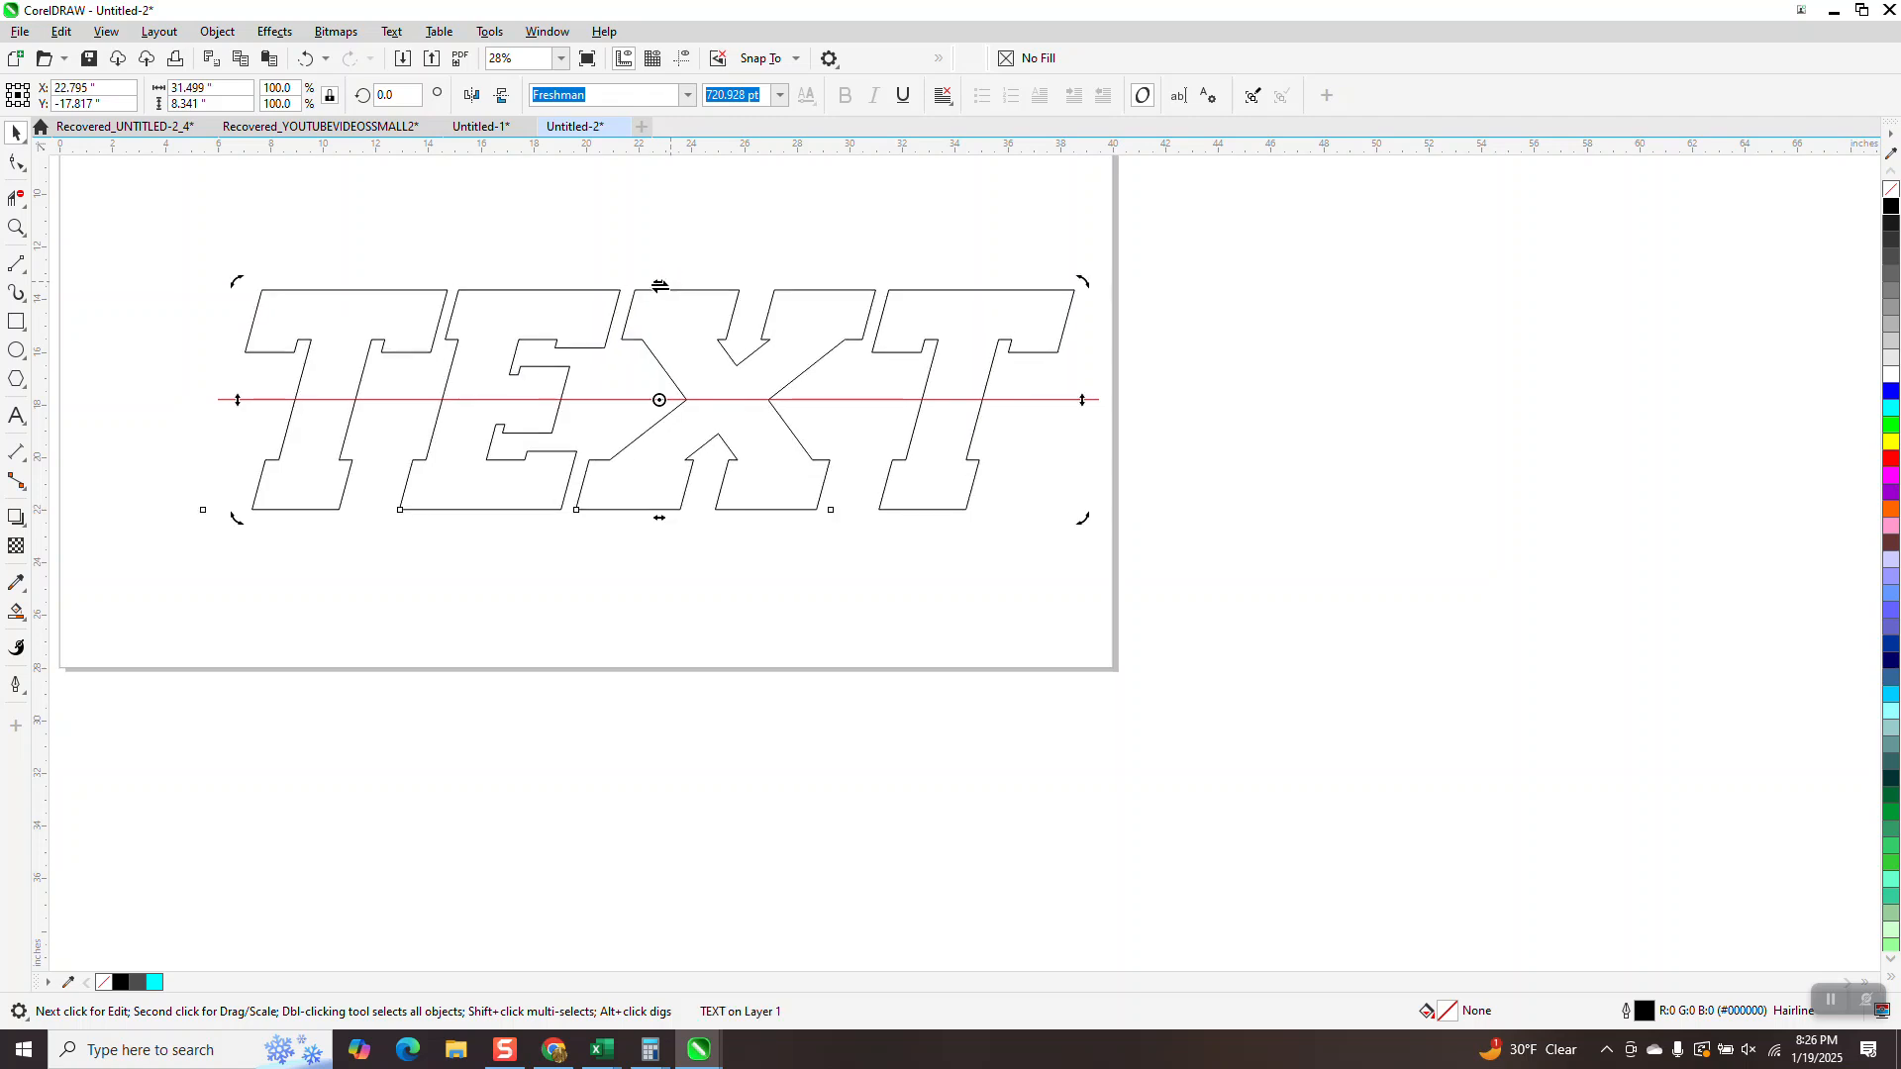
Smart-fill the lower and upper halves of the first T in cyan, moving each piece down 8 inches
left_click(14, 614)
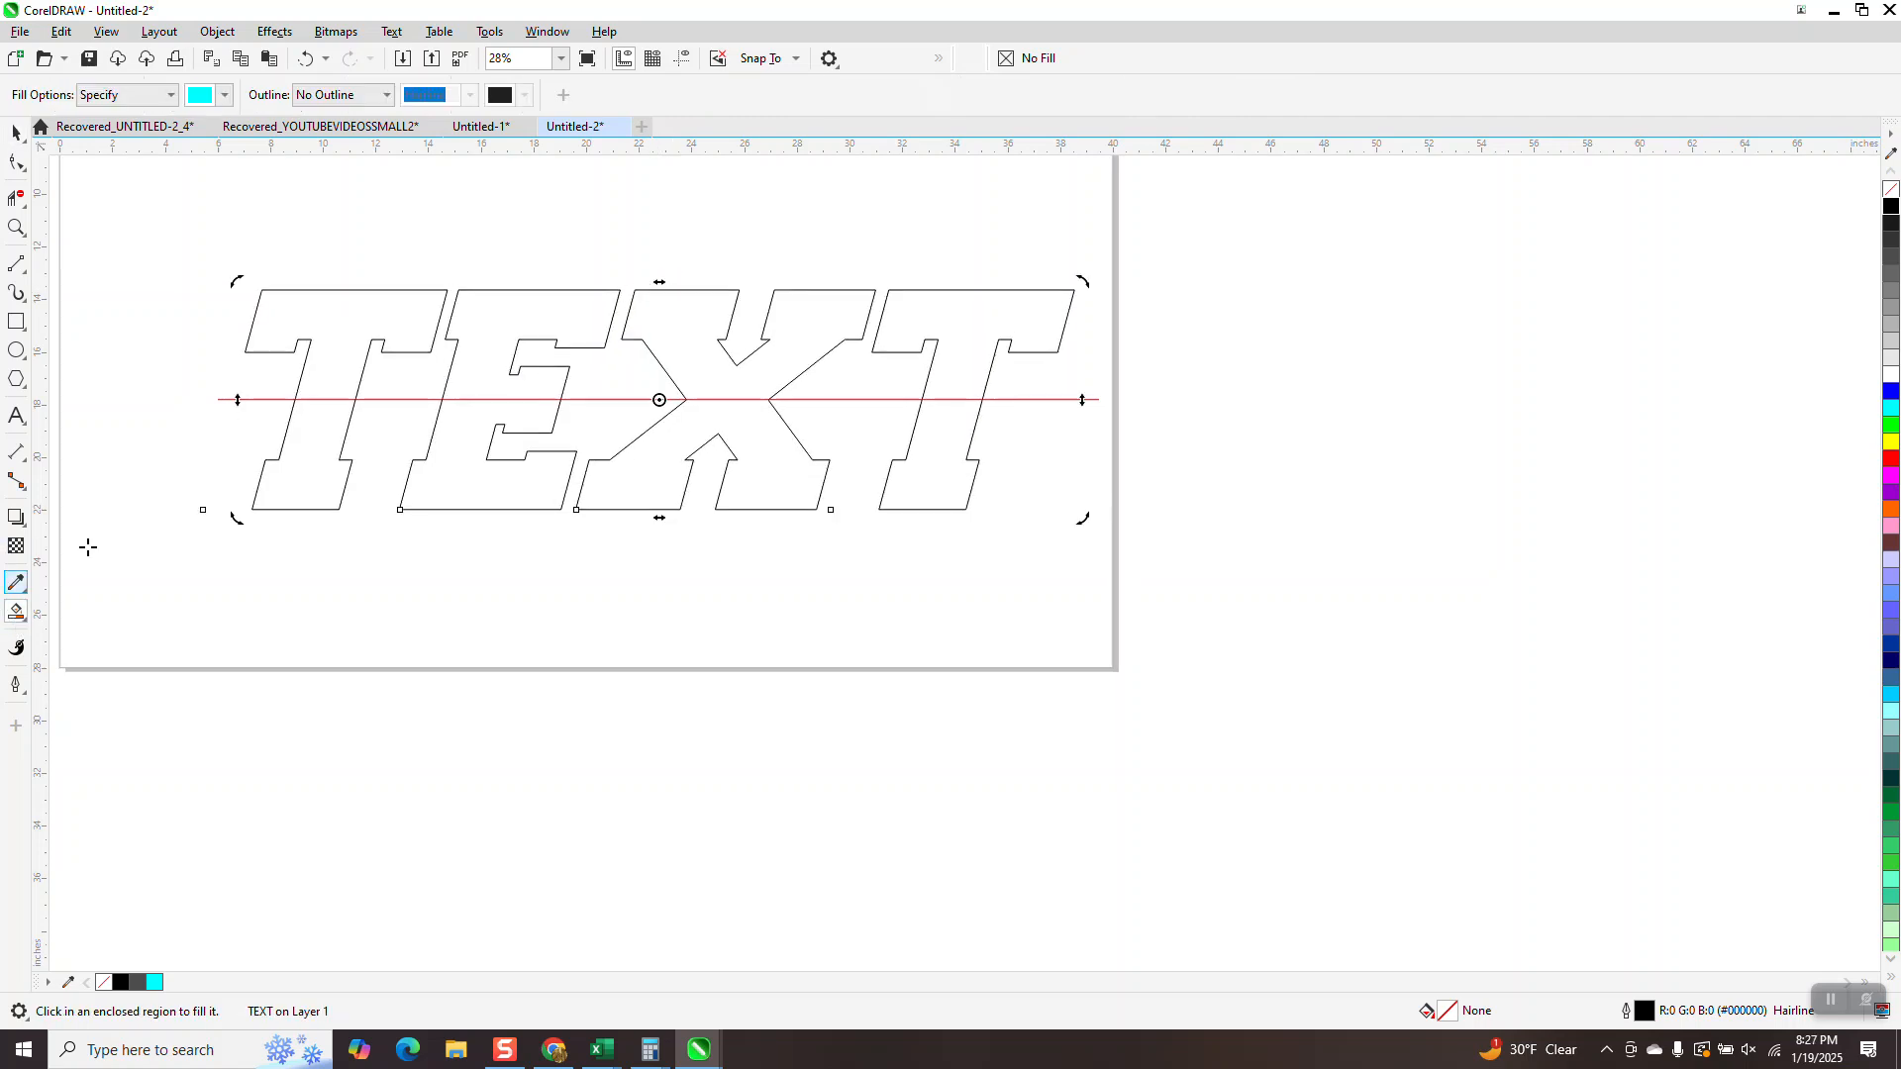
left_click(312, 464)
key("shift+Down")
key("shift+Down")
key("shift+Down")
key("shift+Down")
left_click(326, 344)
key("shift+Down")
key("shift+Down")
key("shift+Down")
key("shift+Down")
Smart-fill the upper and lower halves of the E in cyan, moving each piece down 8 inches
left_click(531, 322)
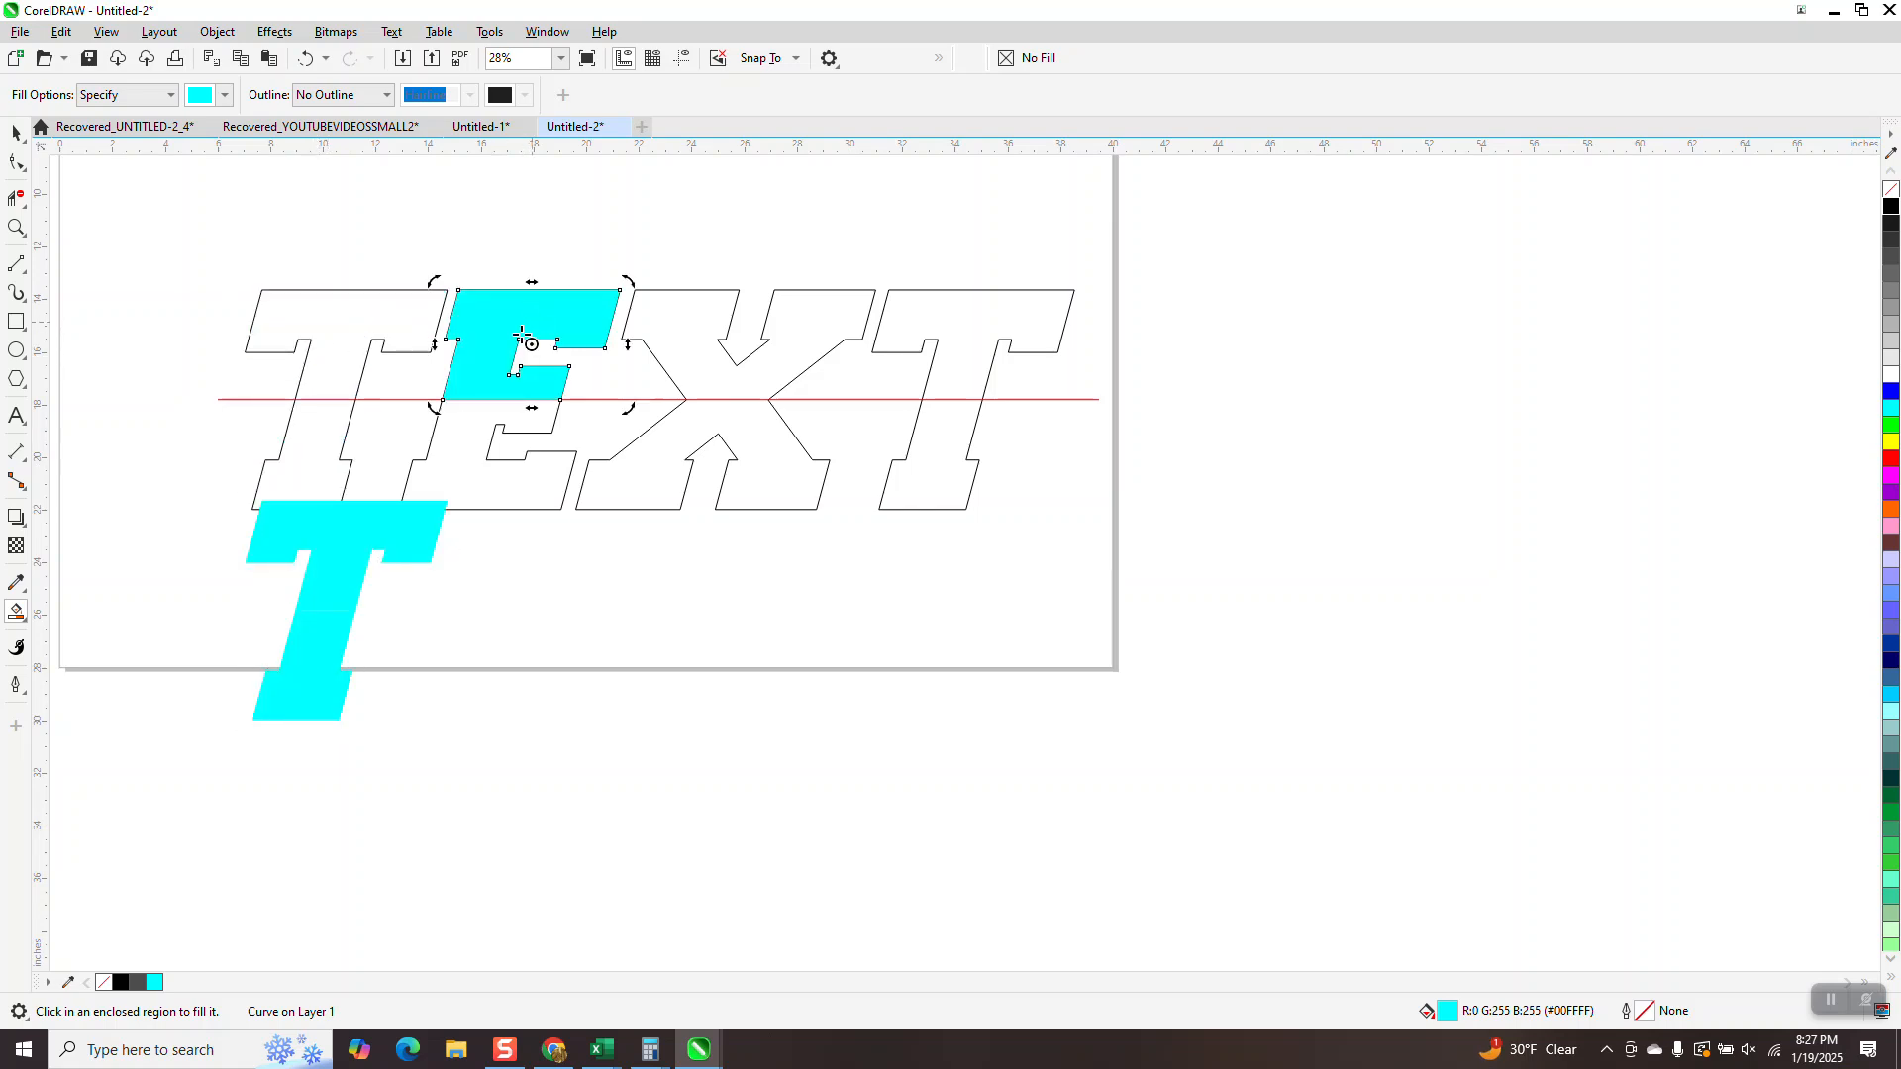
key("shift+Down")
key("shift+Down")
key("shift+Down")
key("shift+Down")
left_click(505, 487)
key("shift+Down")
key("shift+Down")
key("shift+Down")
key("shift+Down")
Smart-fill the lower and upper halves of the X in cyan, moving each piece down 8 inches
left_click(659, 473)
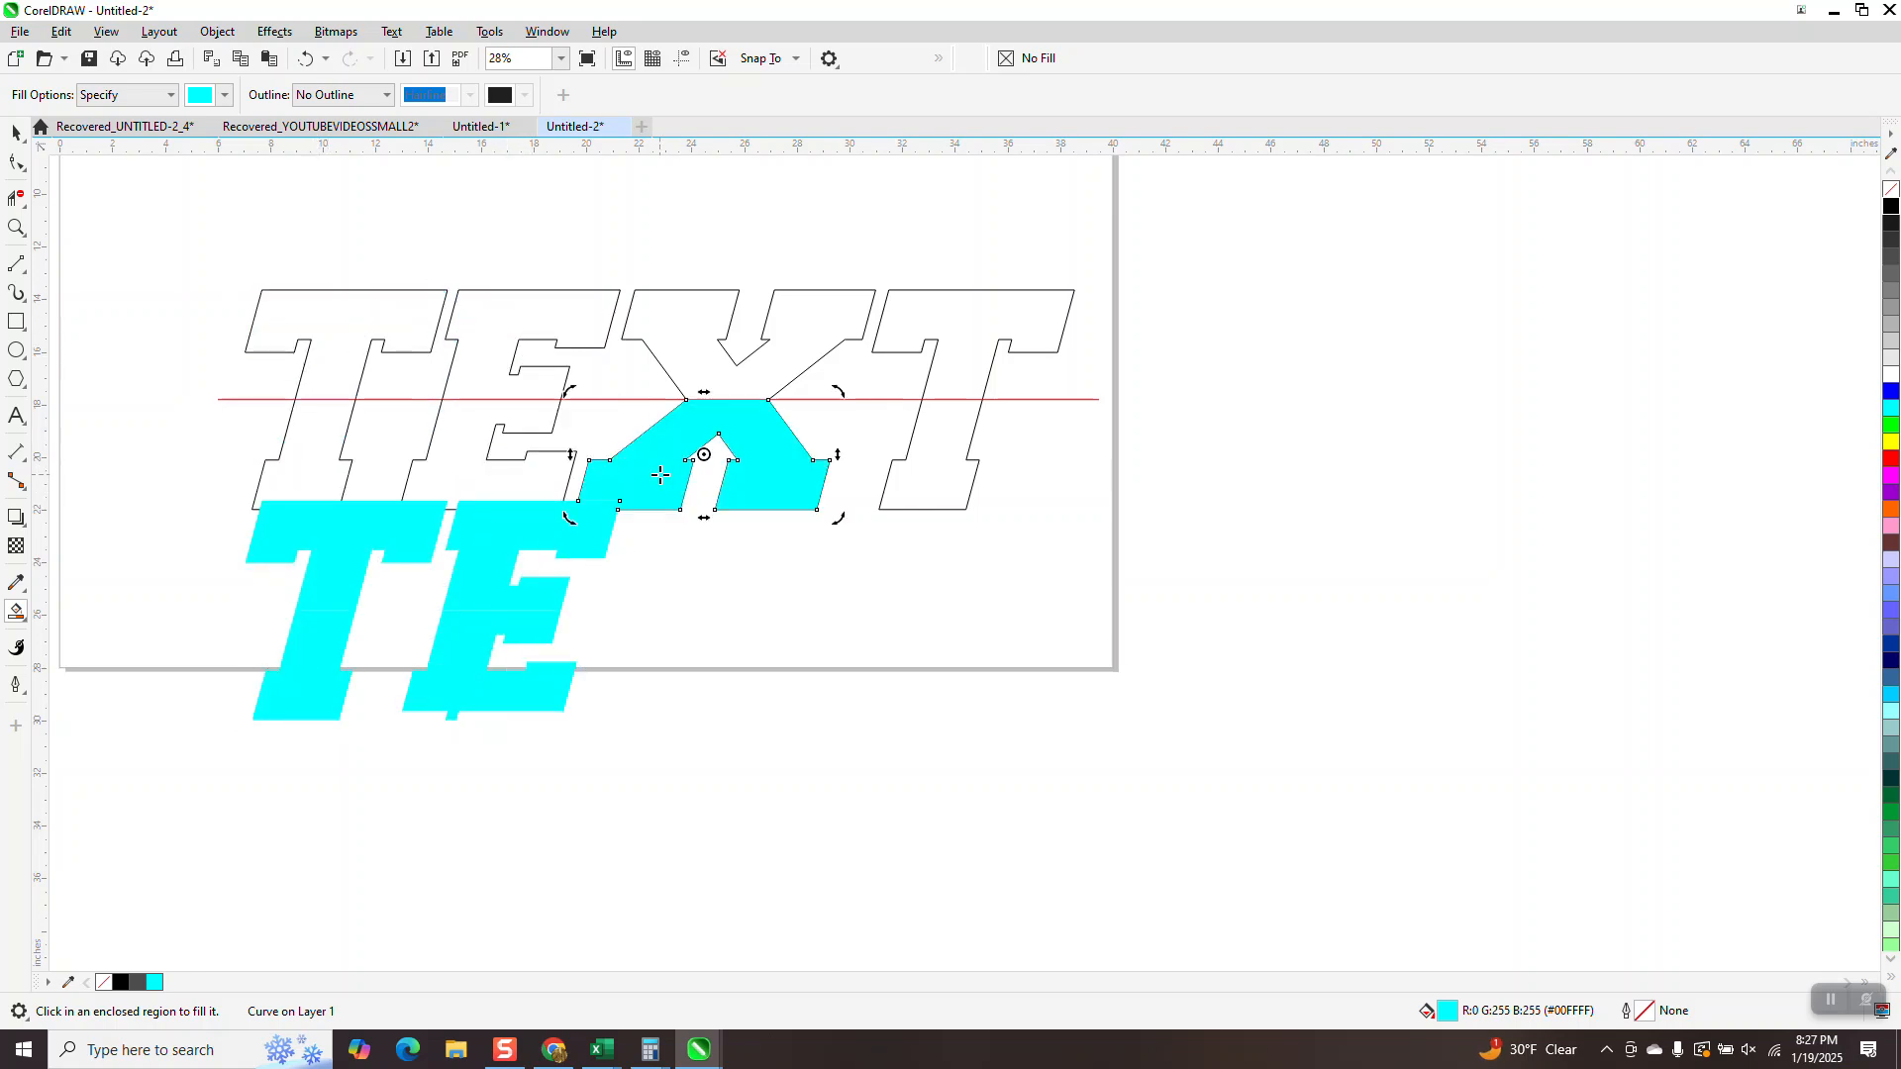
key("shift+Down")
key("shift+Down")
key("shift+Down")
key("shift+Down")
left_click(692, 352)
key("shift+Down")
key("shift+Down")
key("shift+Down")
key("shift+Down")
Smart-fill the upper and lower halves of the last T in cyan, moving each piece down 8 inches
left_click(964, 332)
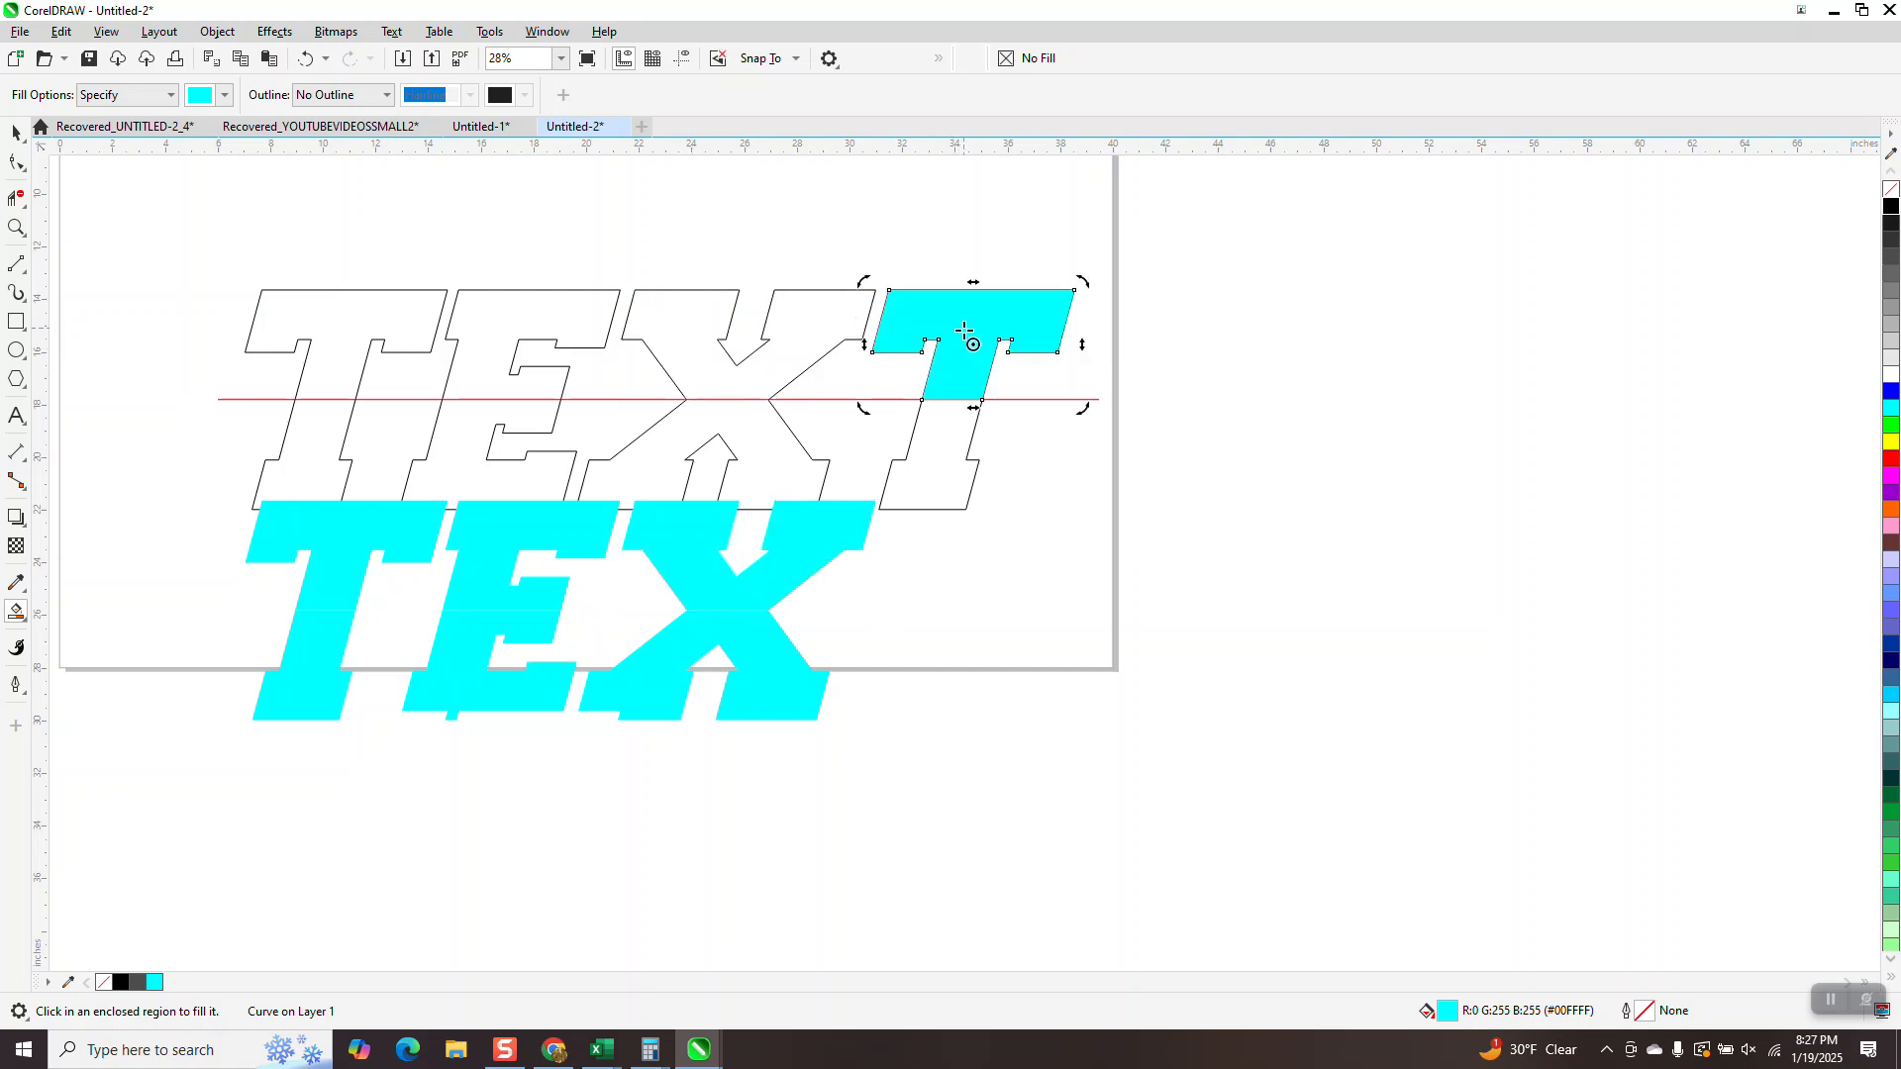
key("shift+Down")
key("shift+Down")
key("shift+Down")
key("shift+Down")
left_click(951, 437)
key("shift+Down")
key("shift+Down")
key("shift+Down")
key("shift+Down")
Move the outlined TEXT and the horizontal line up 8 inches, away from the cyan pieces
left_click(15, 131)
left_click_drag(188, 282, 1115, 537)
key("shift+Up")
key("shift+Up")
key("shift+Up")
key("shift+Up")
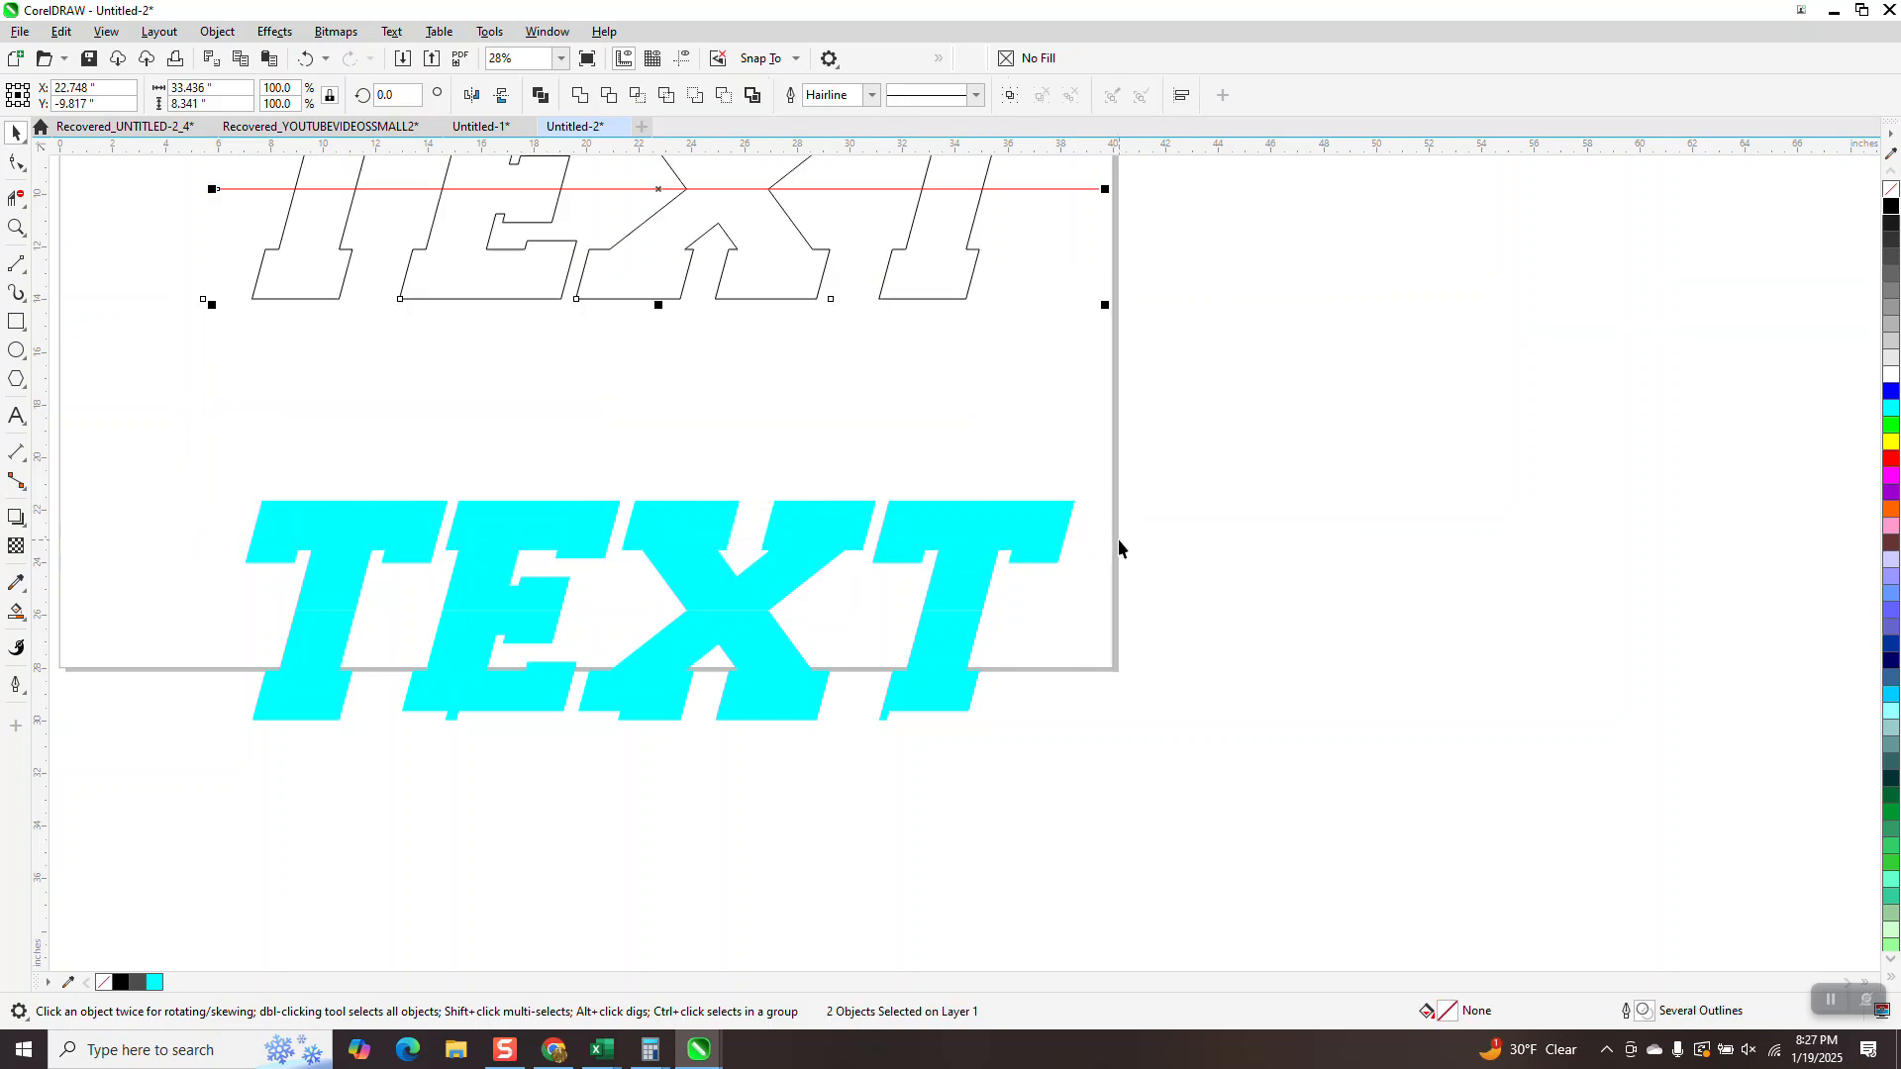
Set the nudge distance to 0.5 inch and move the upper halves of the cyan letters up and left one nudge each
left_click(452, 428)
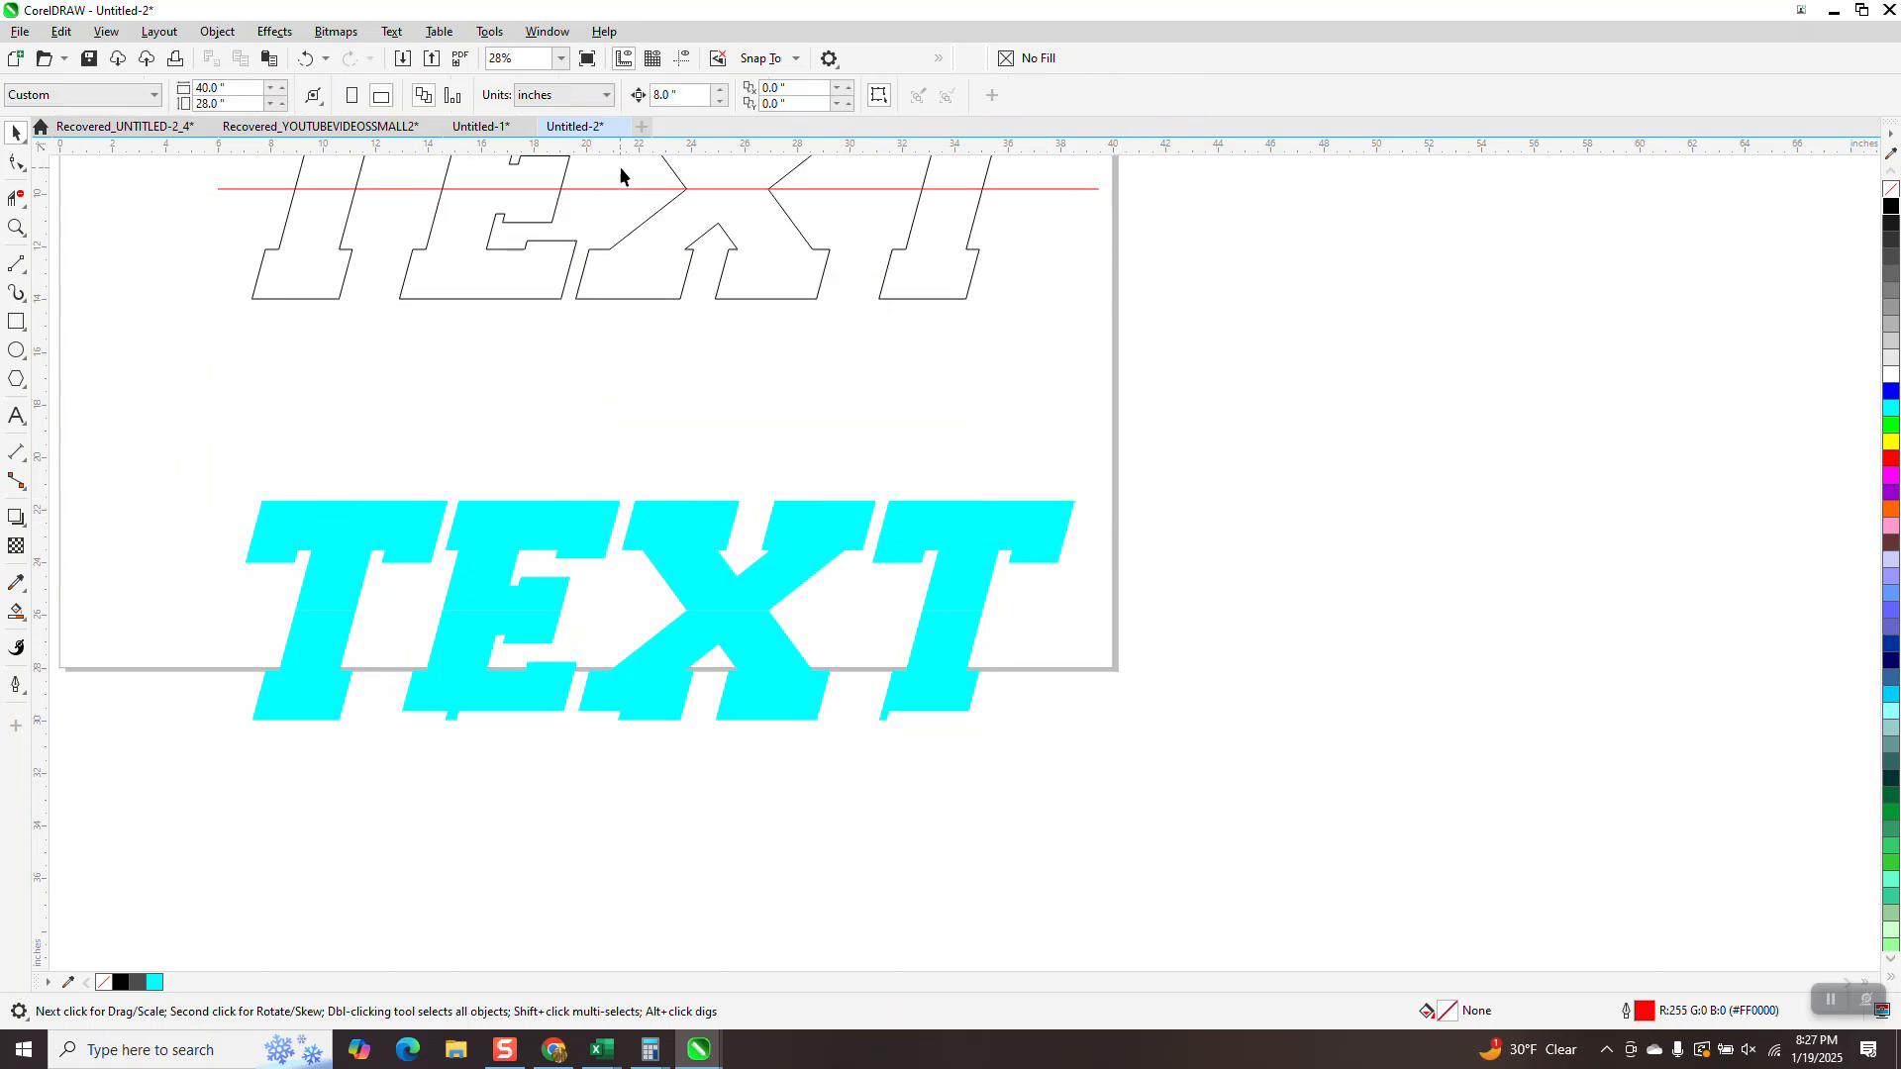
type(".5")
left_click_drag(804, 617, 1139, 626)
key("Up")
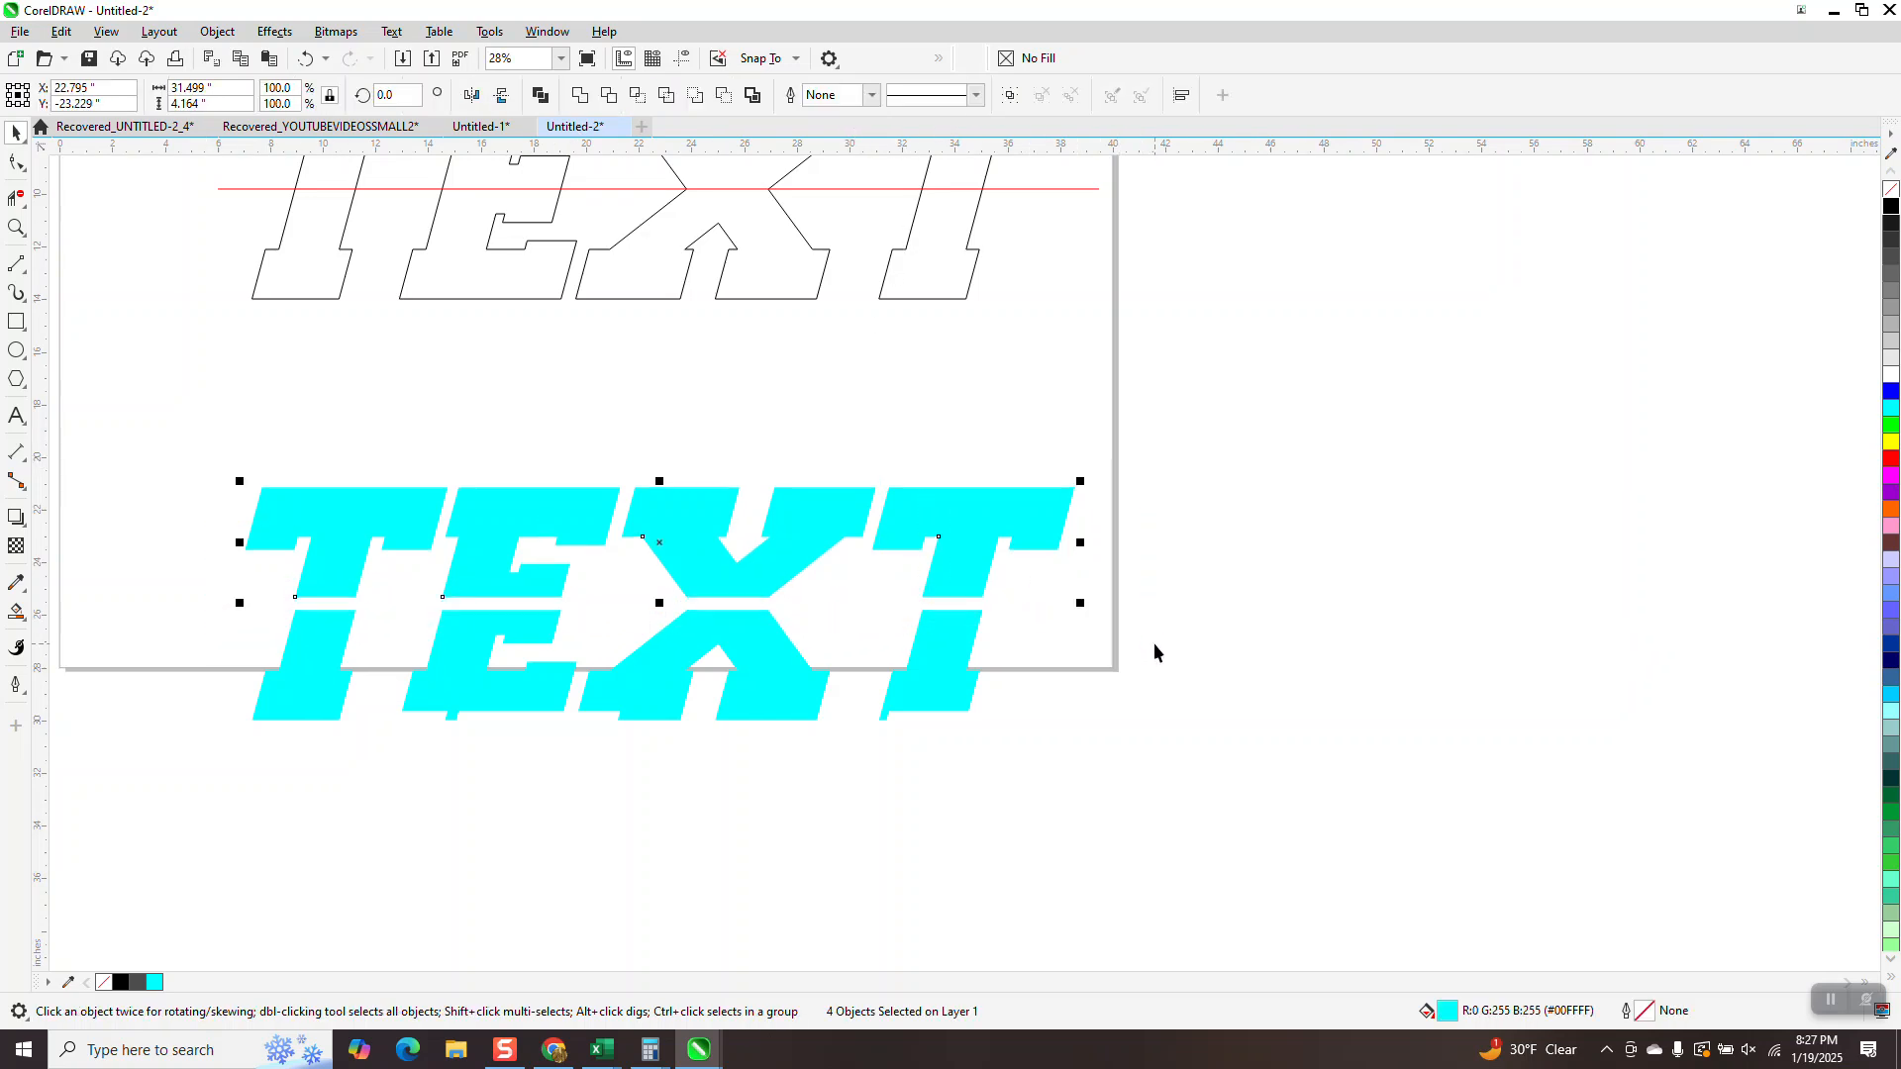
key("Left")
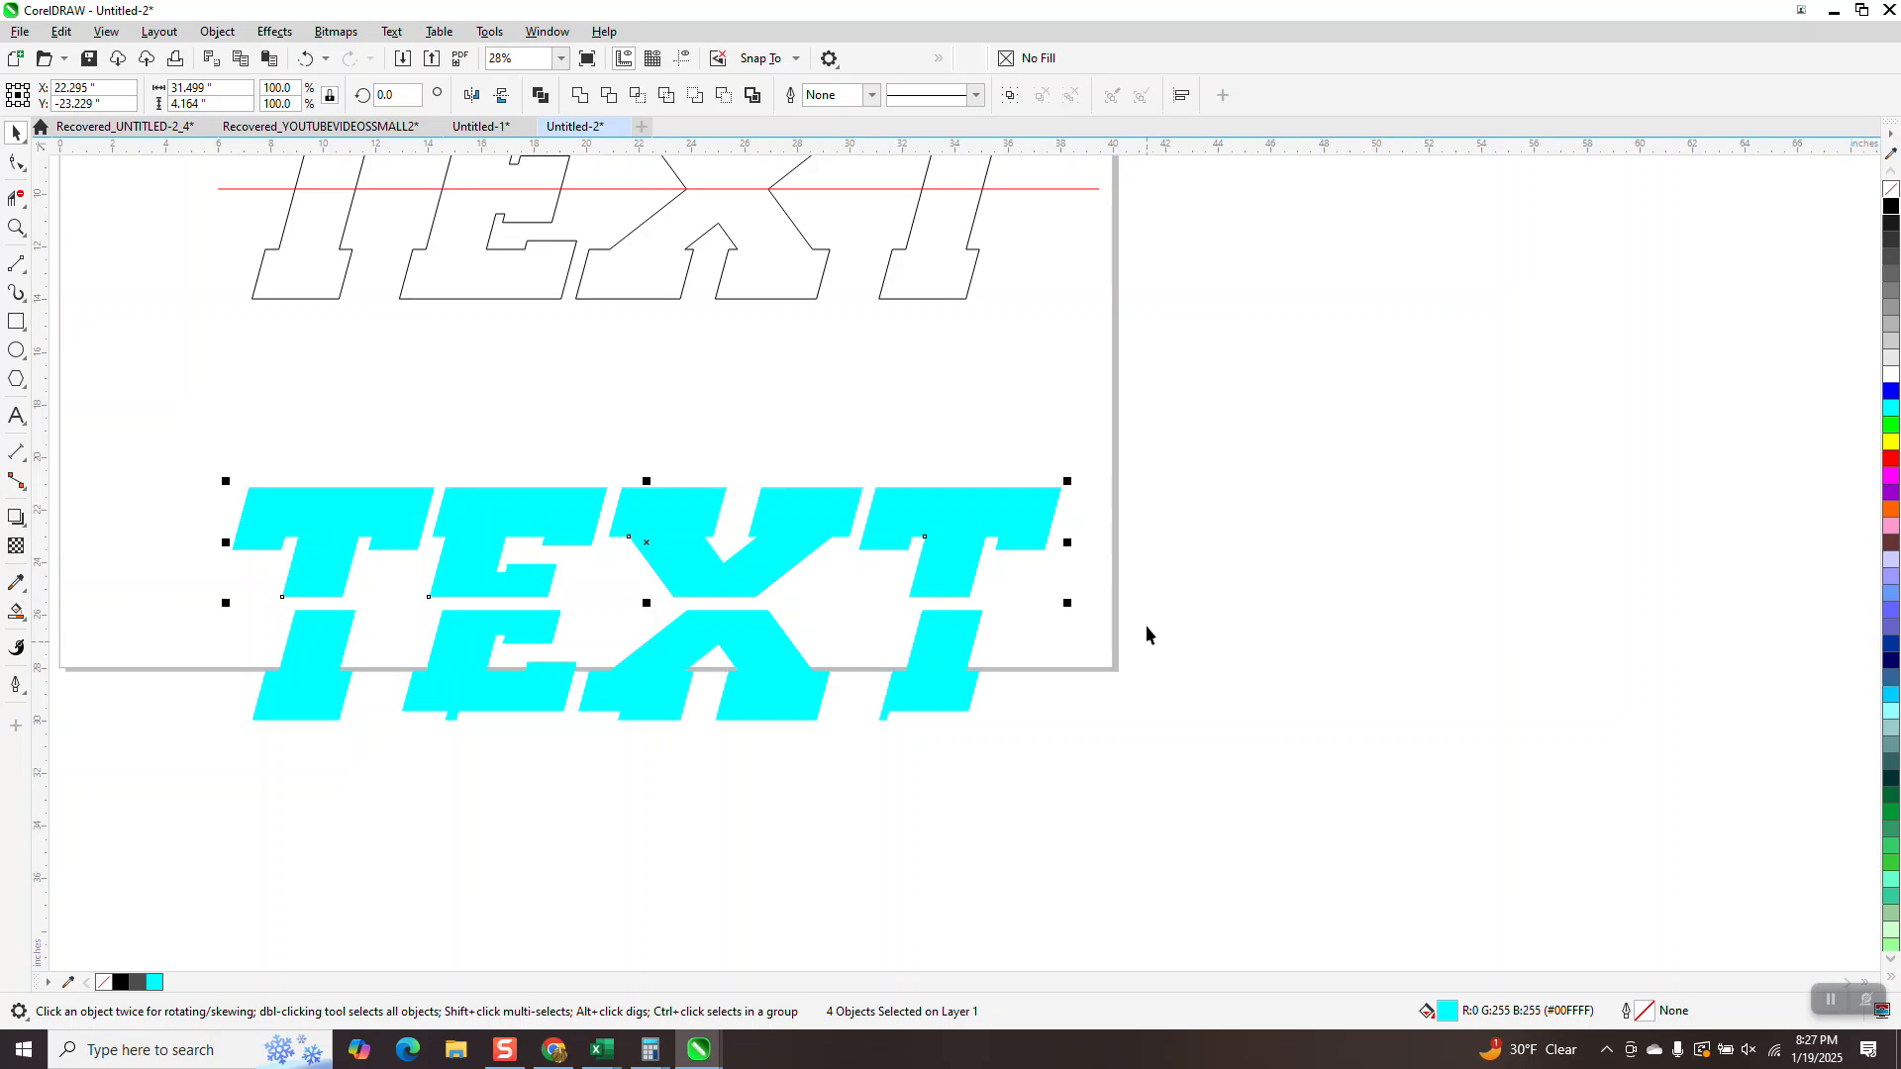
Set the nudge distance to 0.25 inch and move the upper halves of the cyan letters down one nudge
left_click(1053, 376)
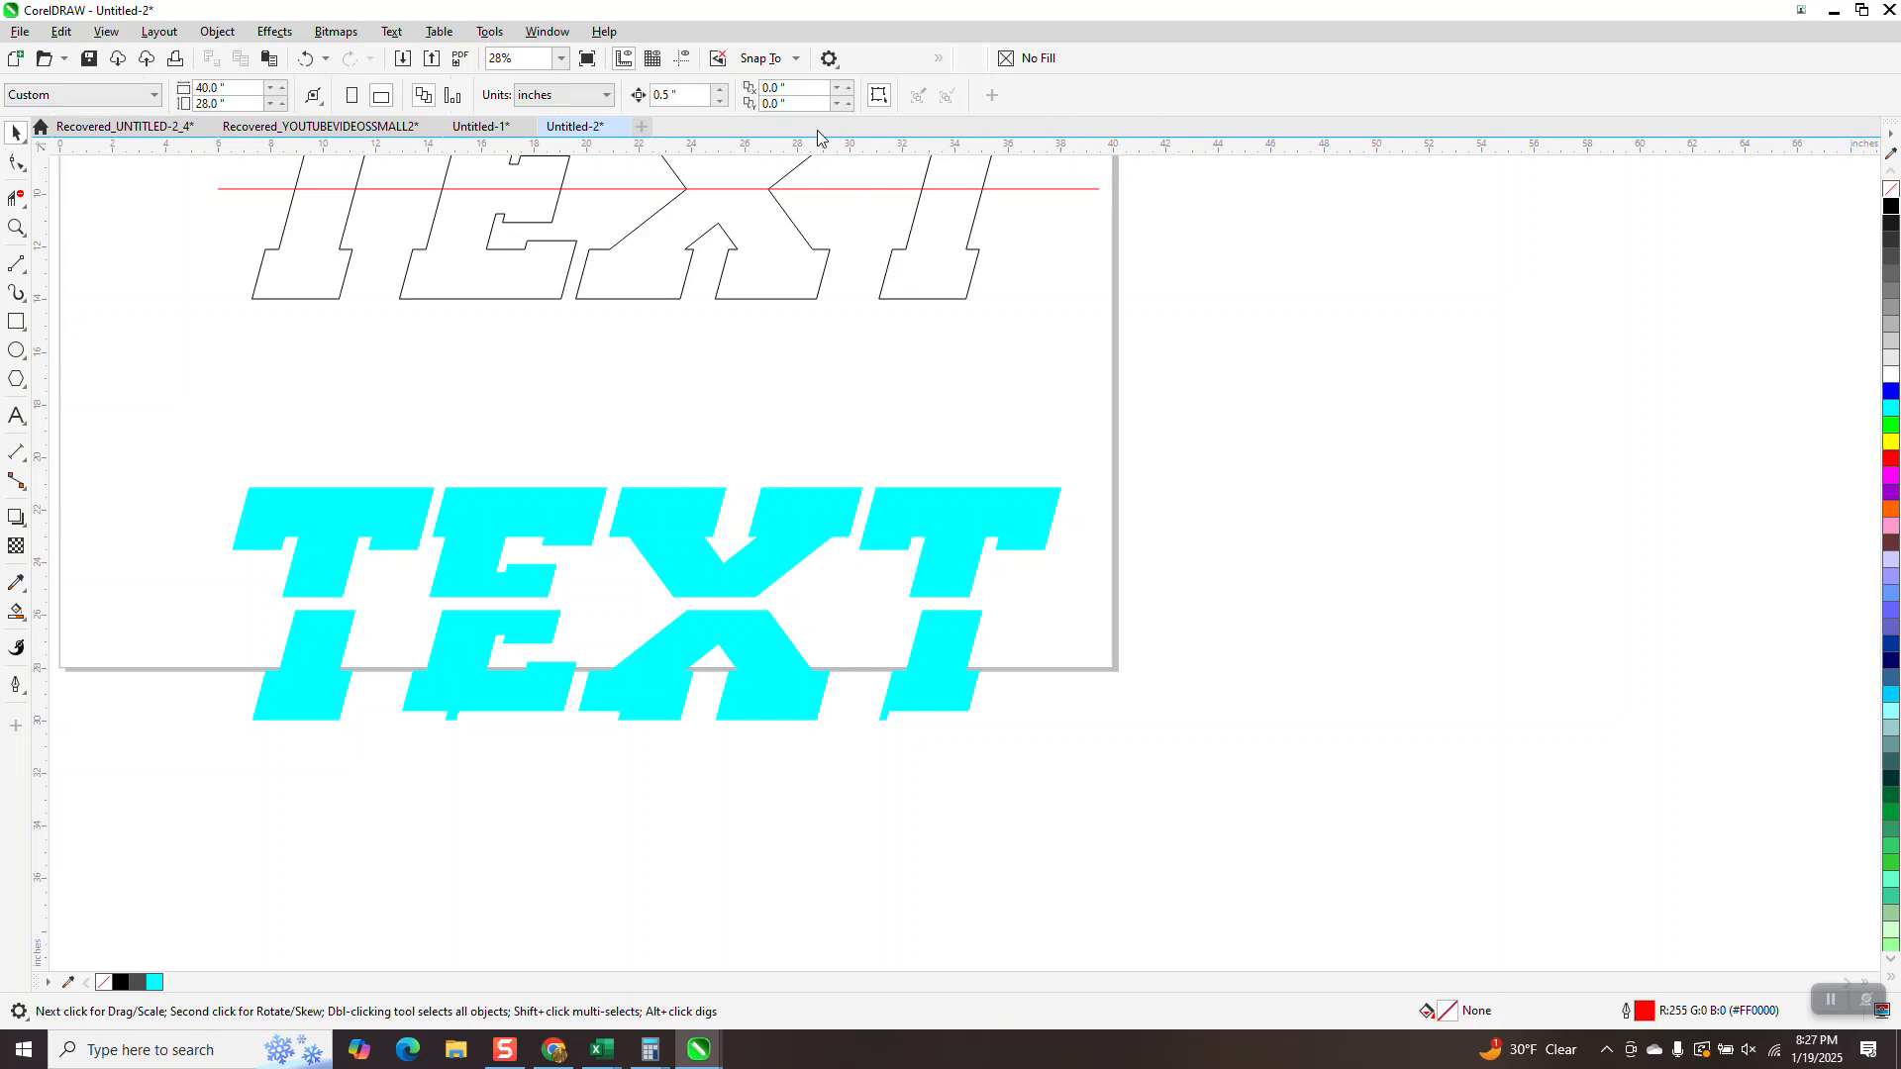
type(".25")
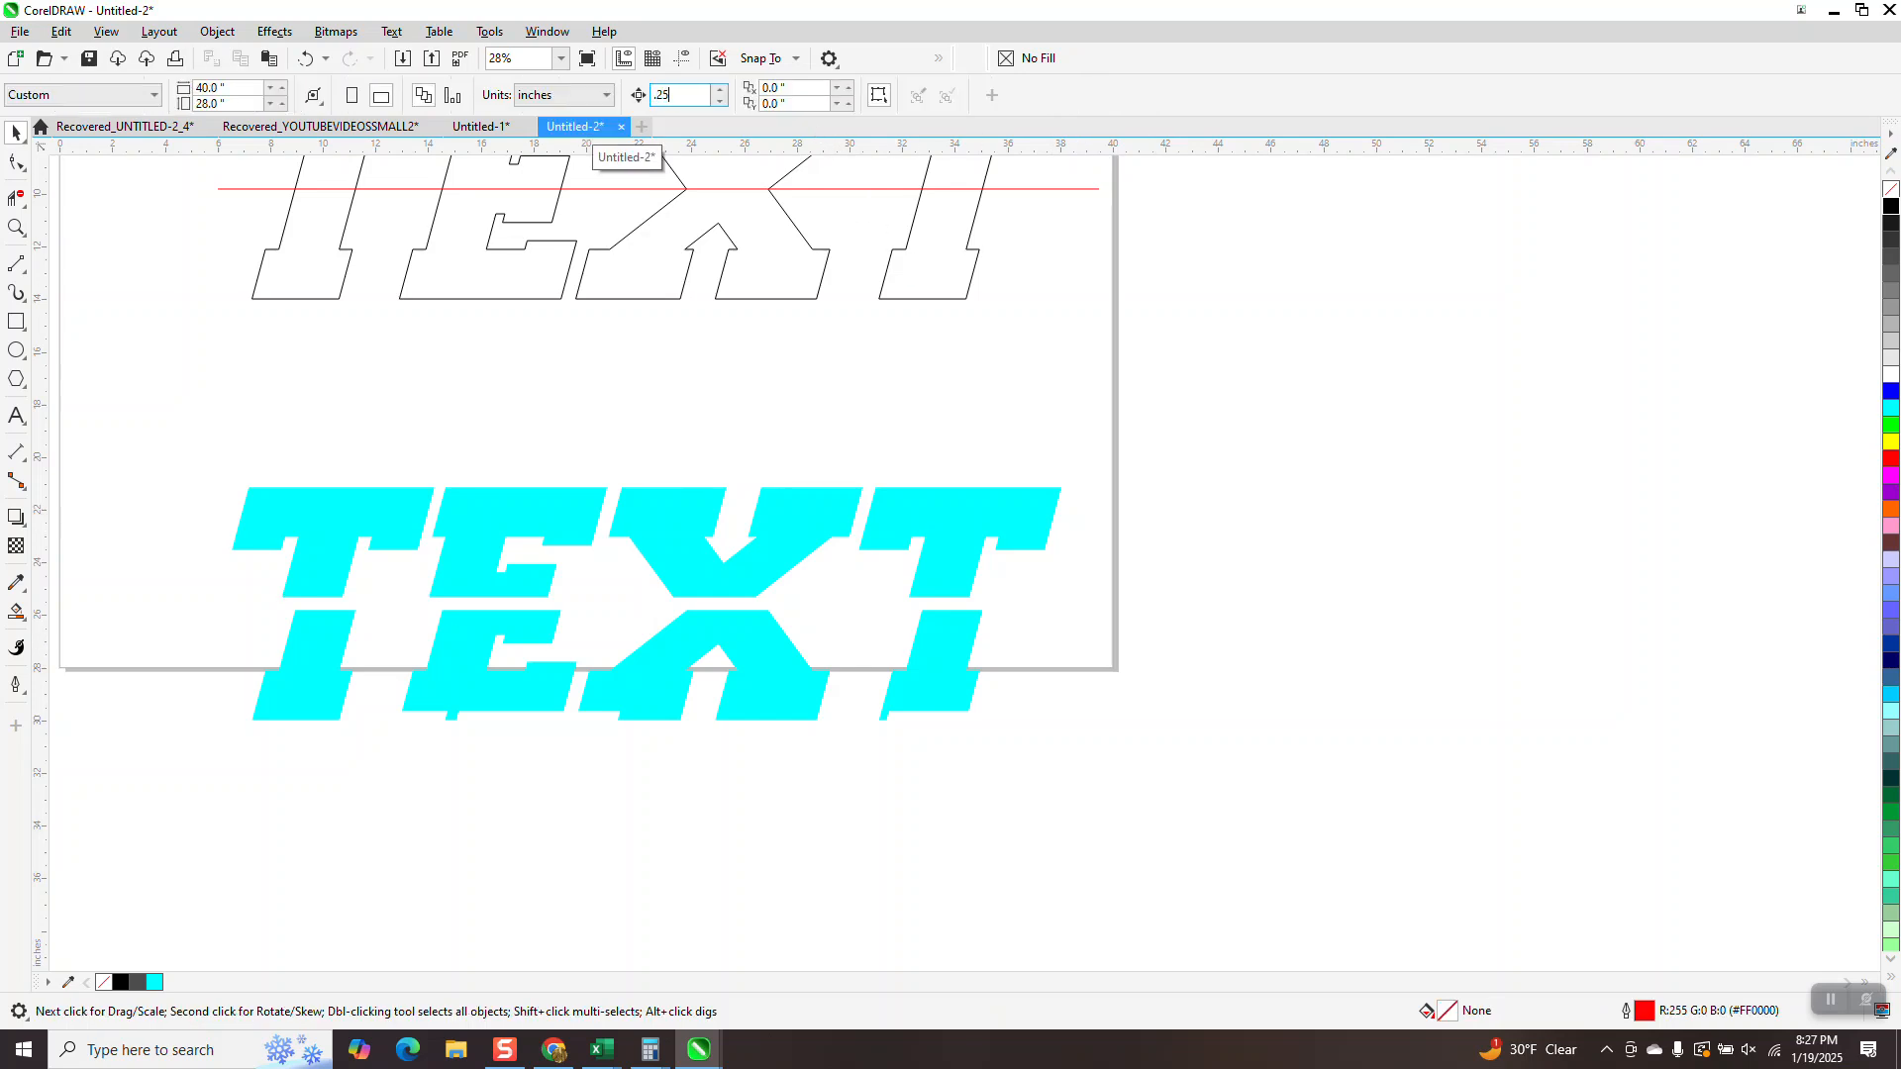
left_click_drag(696, 639, 1164, 627)
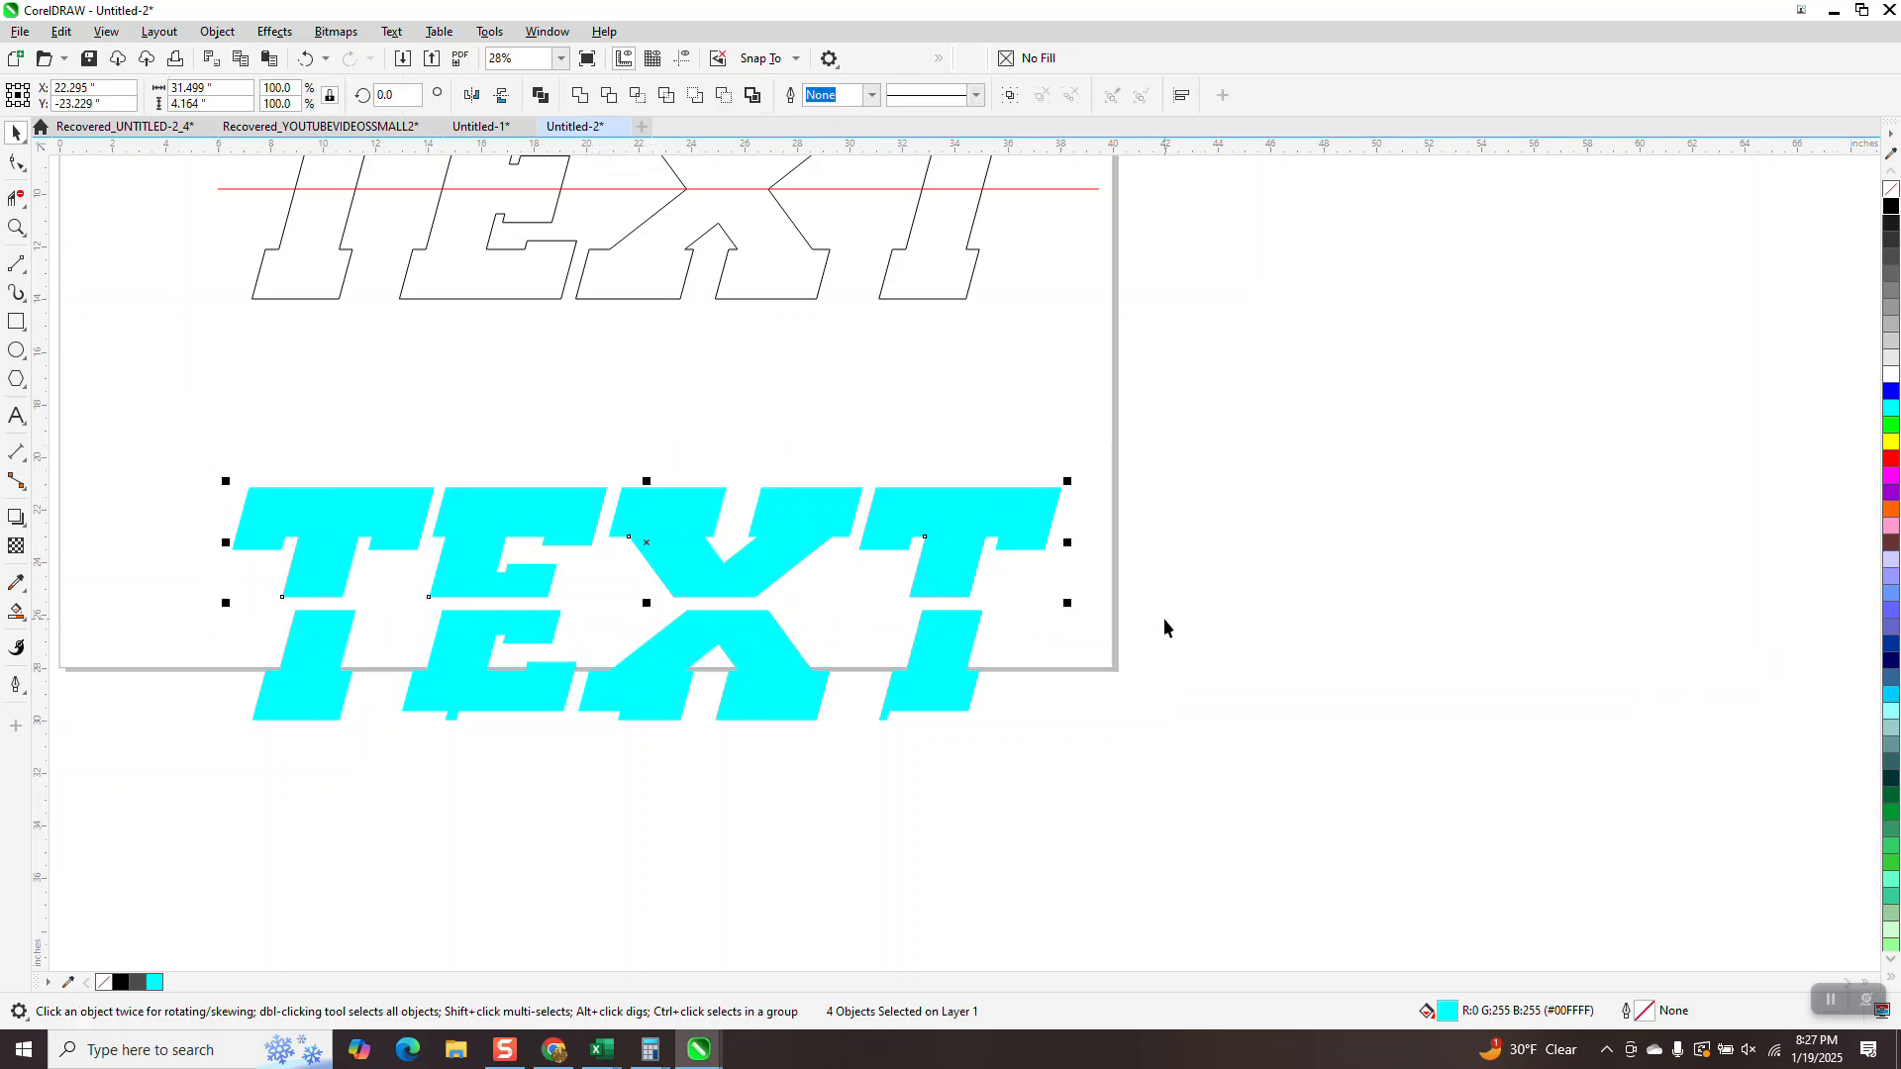
key("Right")
key("Down")
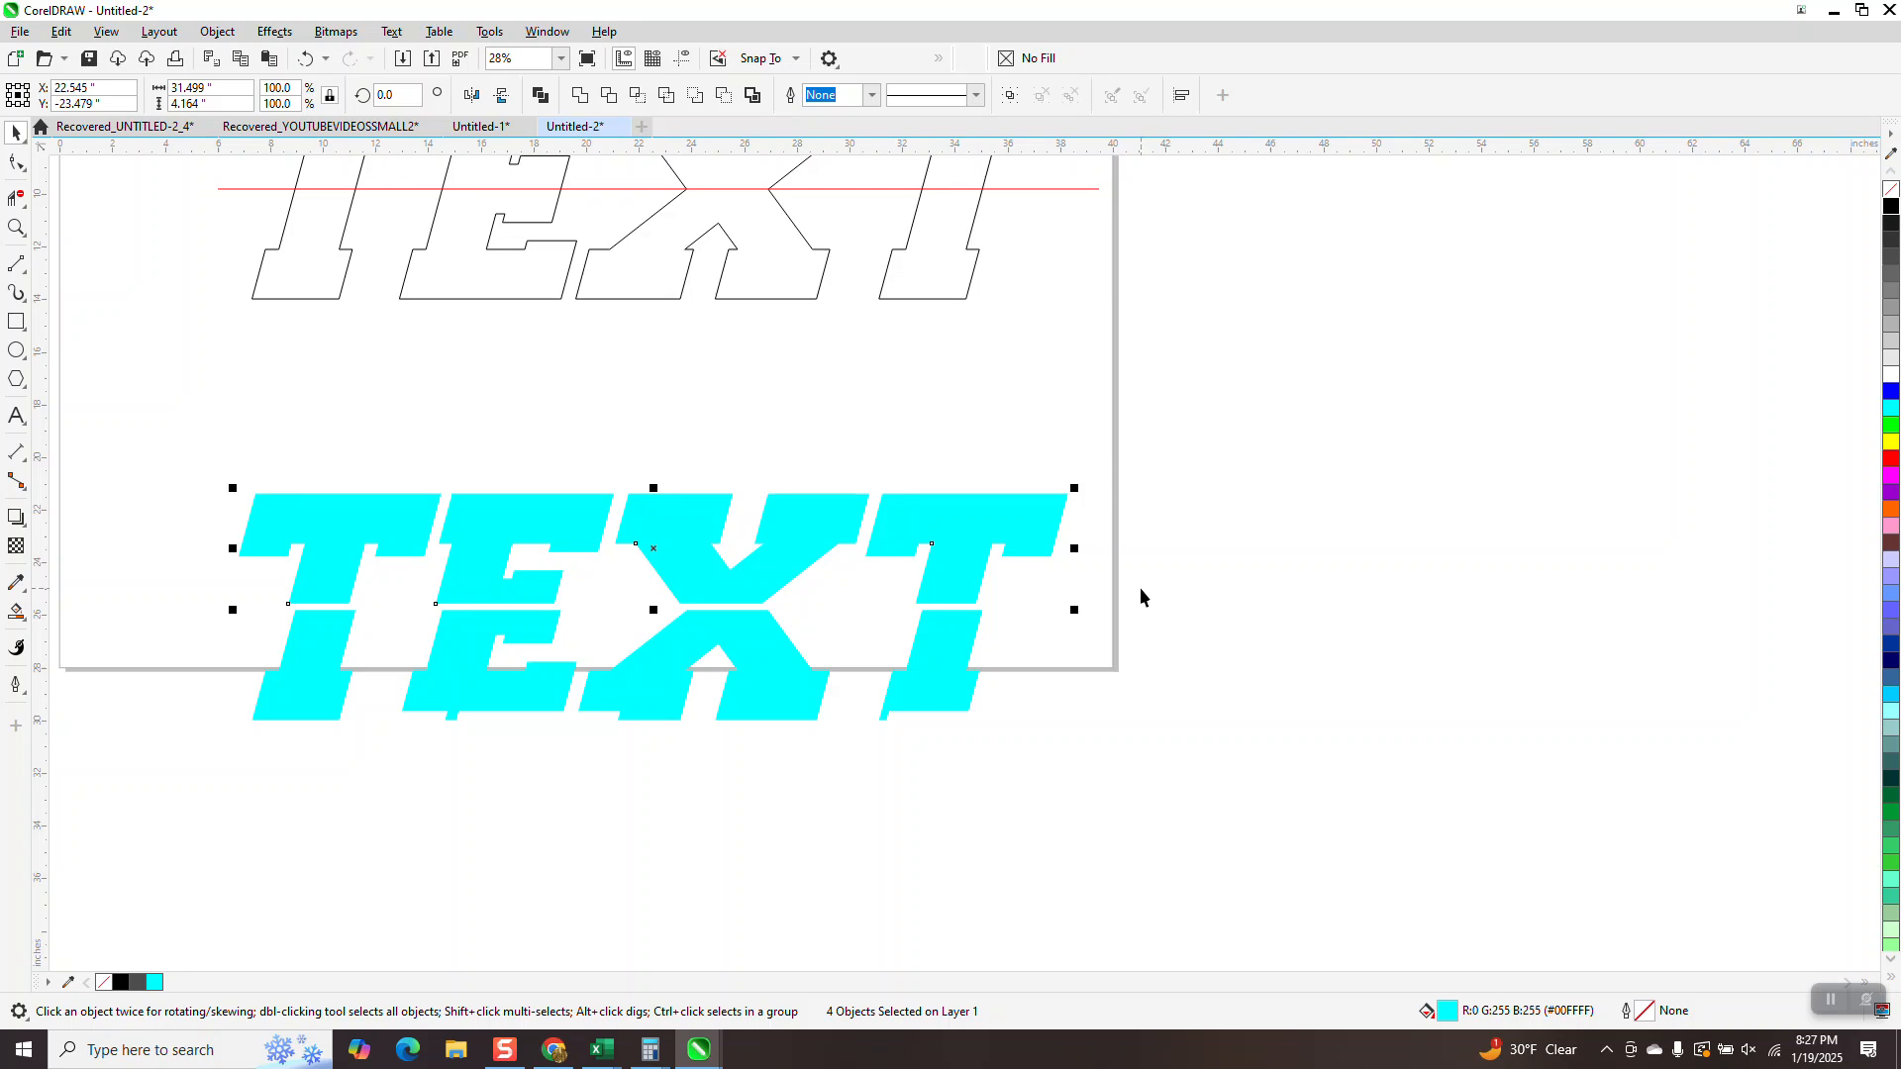
key("Left")
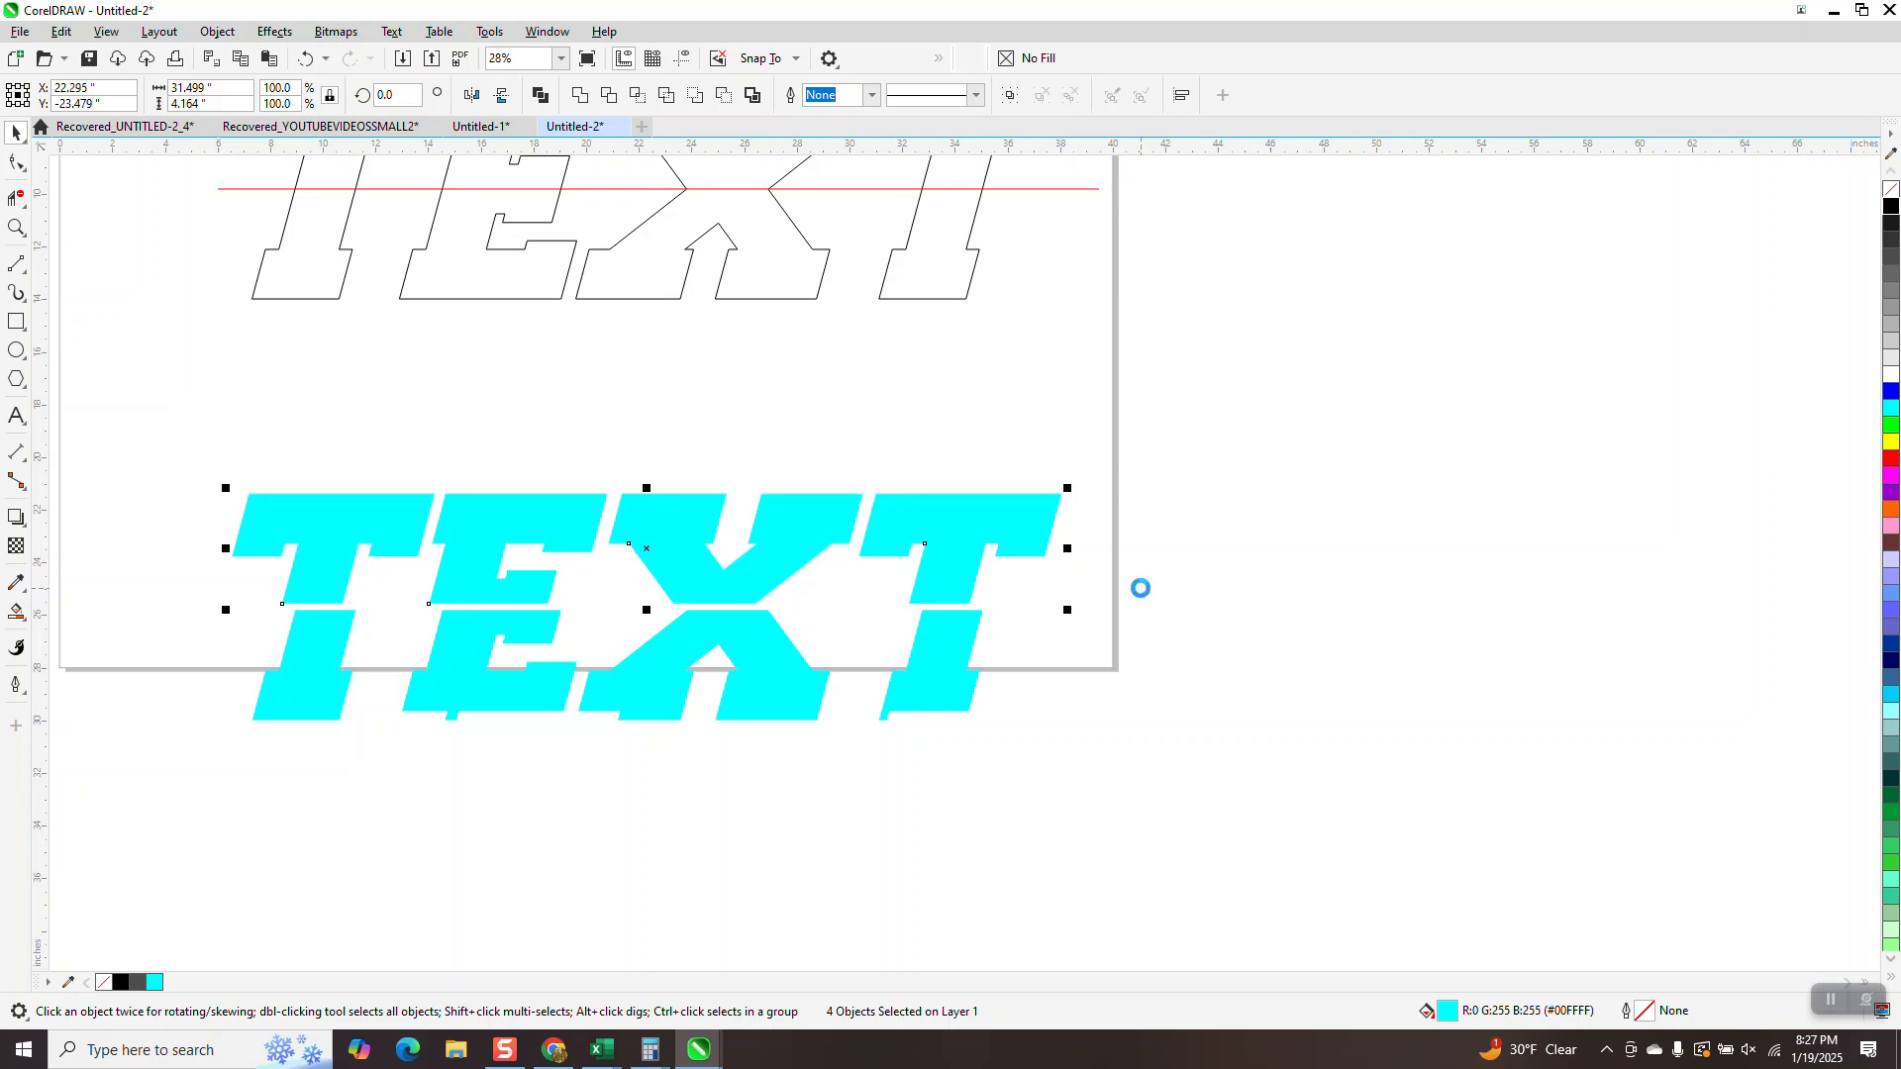
Group the four lower halves of the cyan letters
left_click(245, 608)
left_click_drag(212, 598, 1122, 798)
left_click(217, 31)
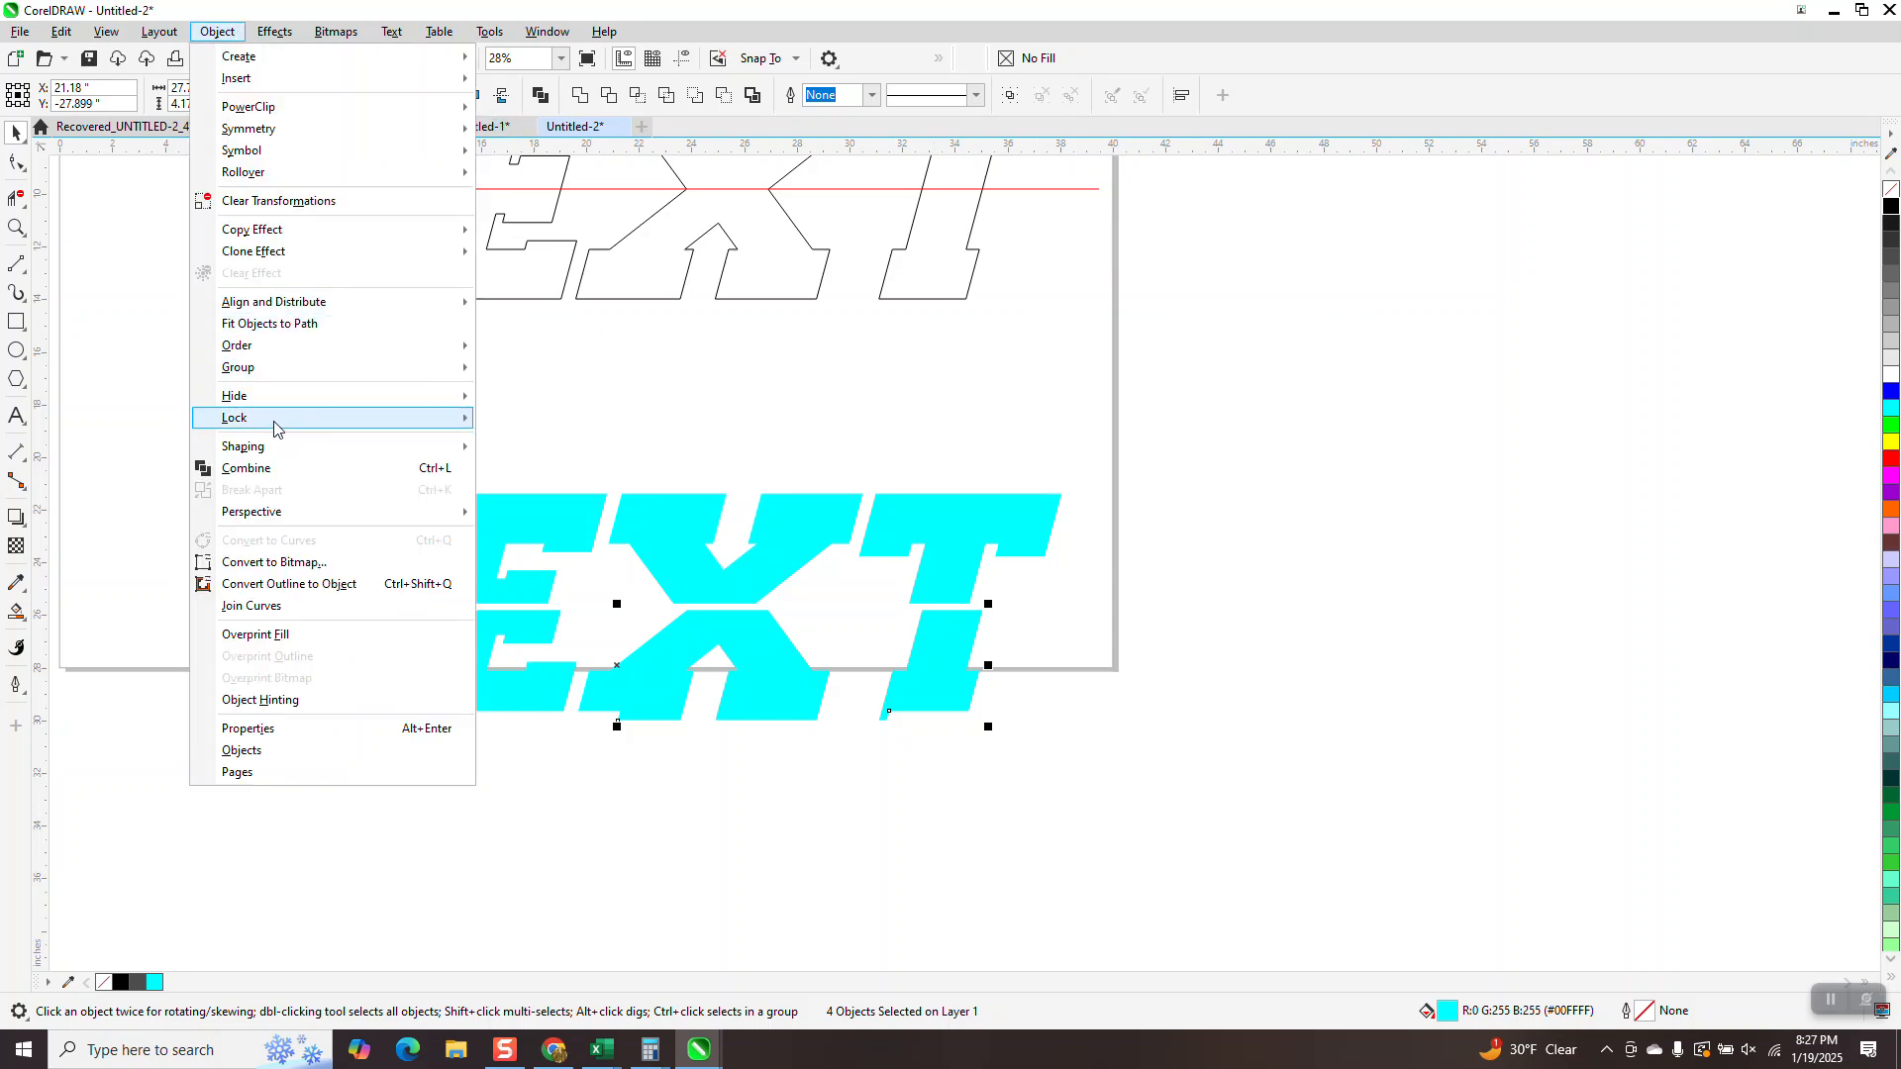
mouse_move(273, 367)
left_click(509, 372)
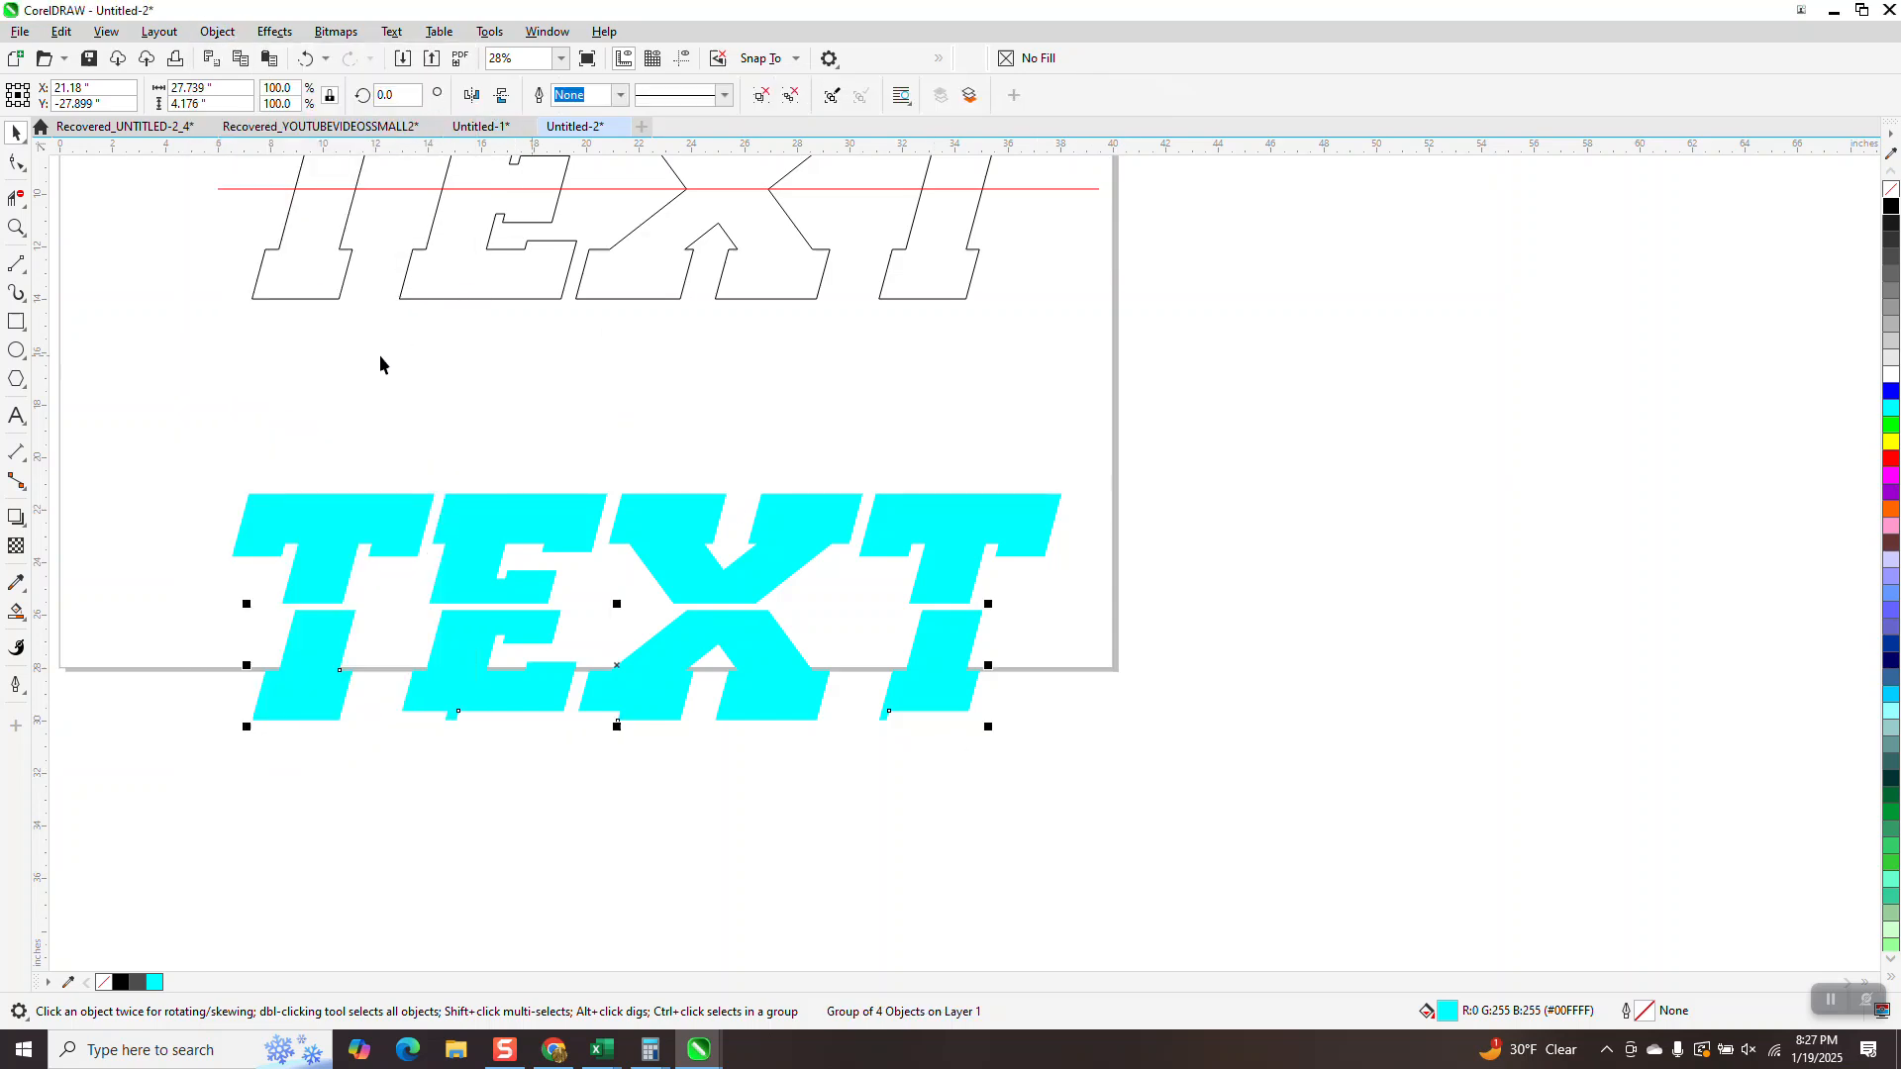
left_click(19, 616)
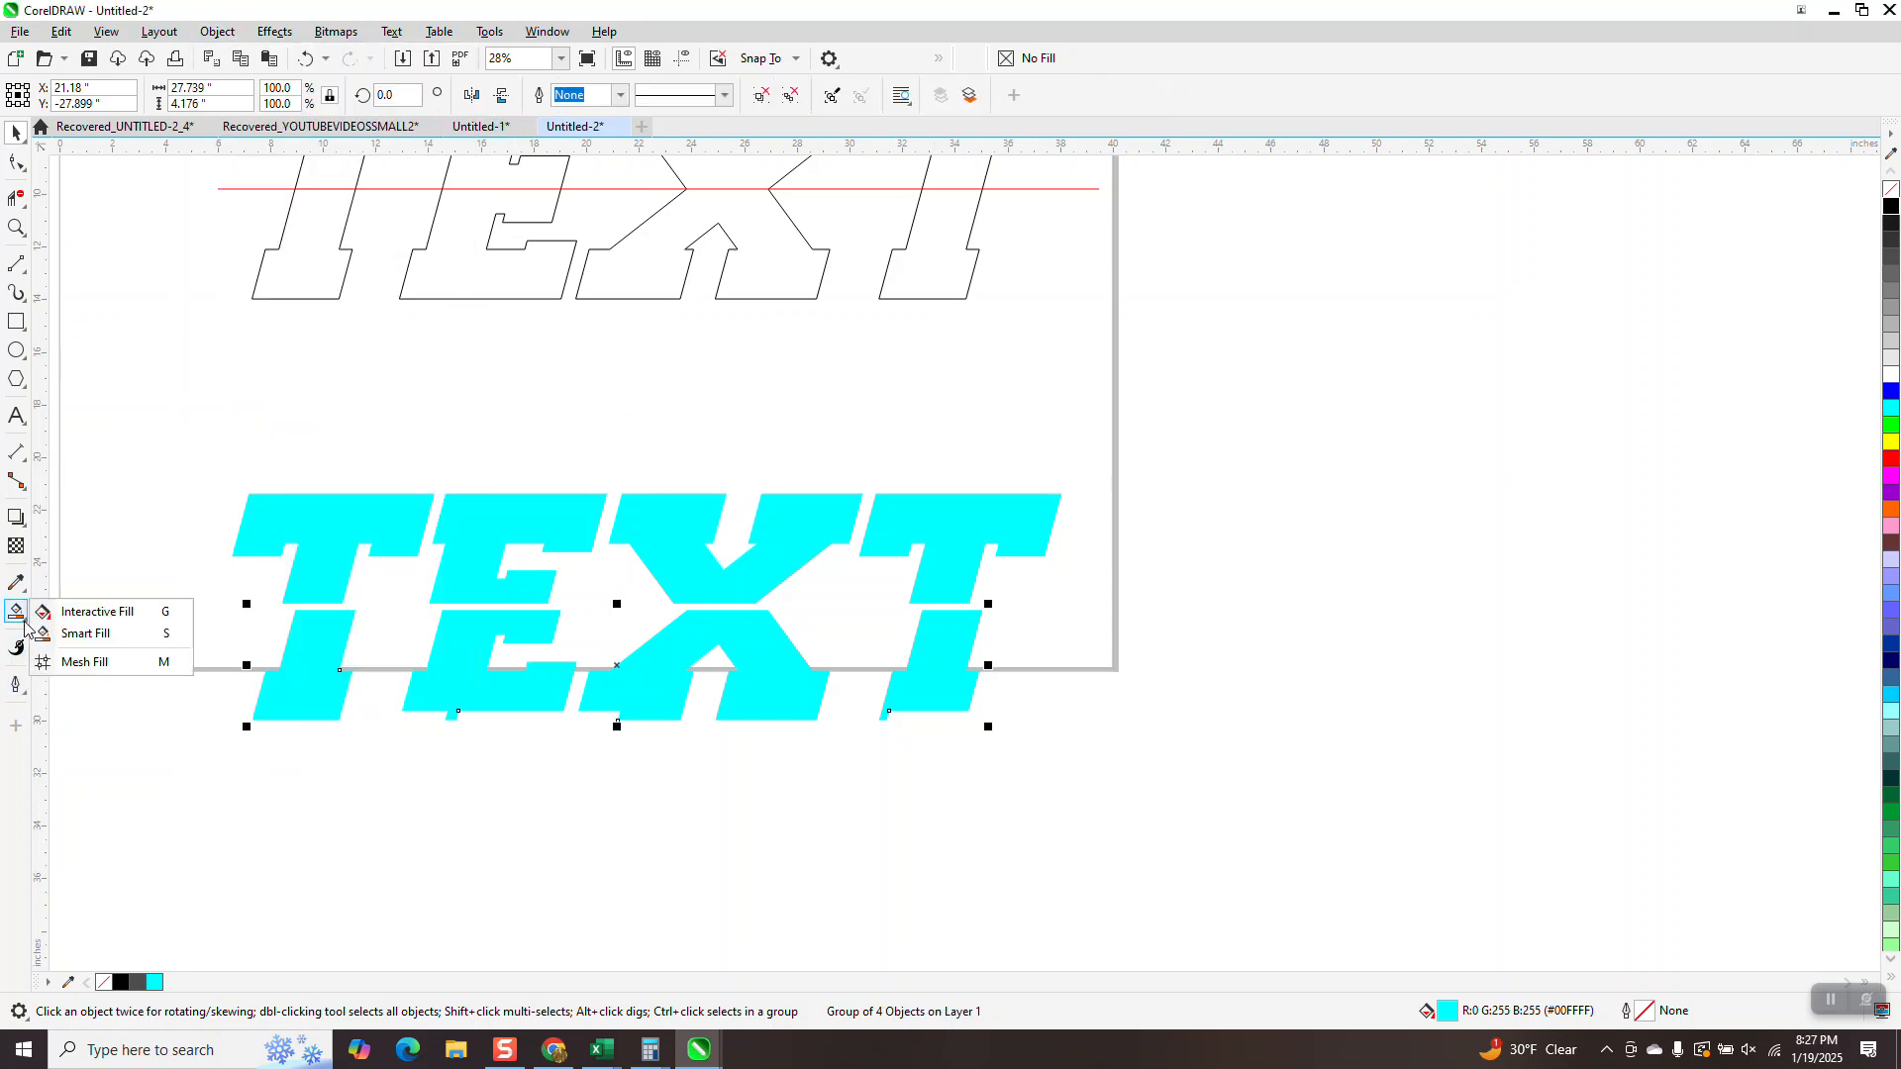
left_click(89, 613)
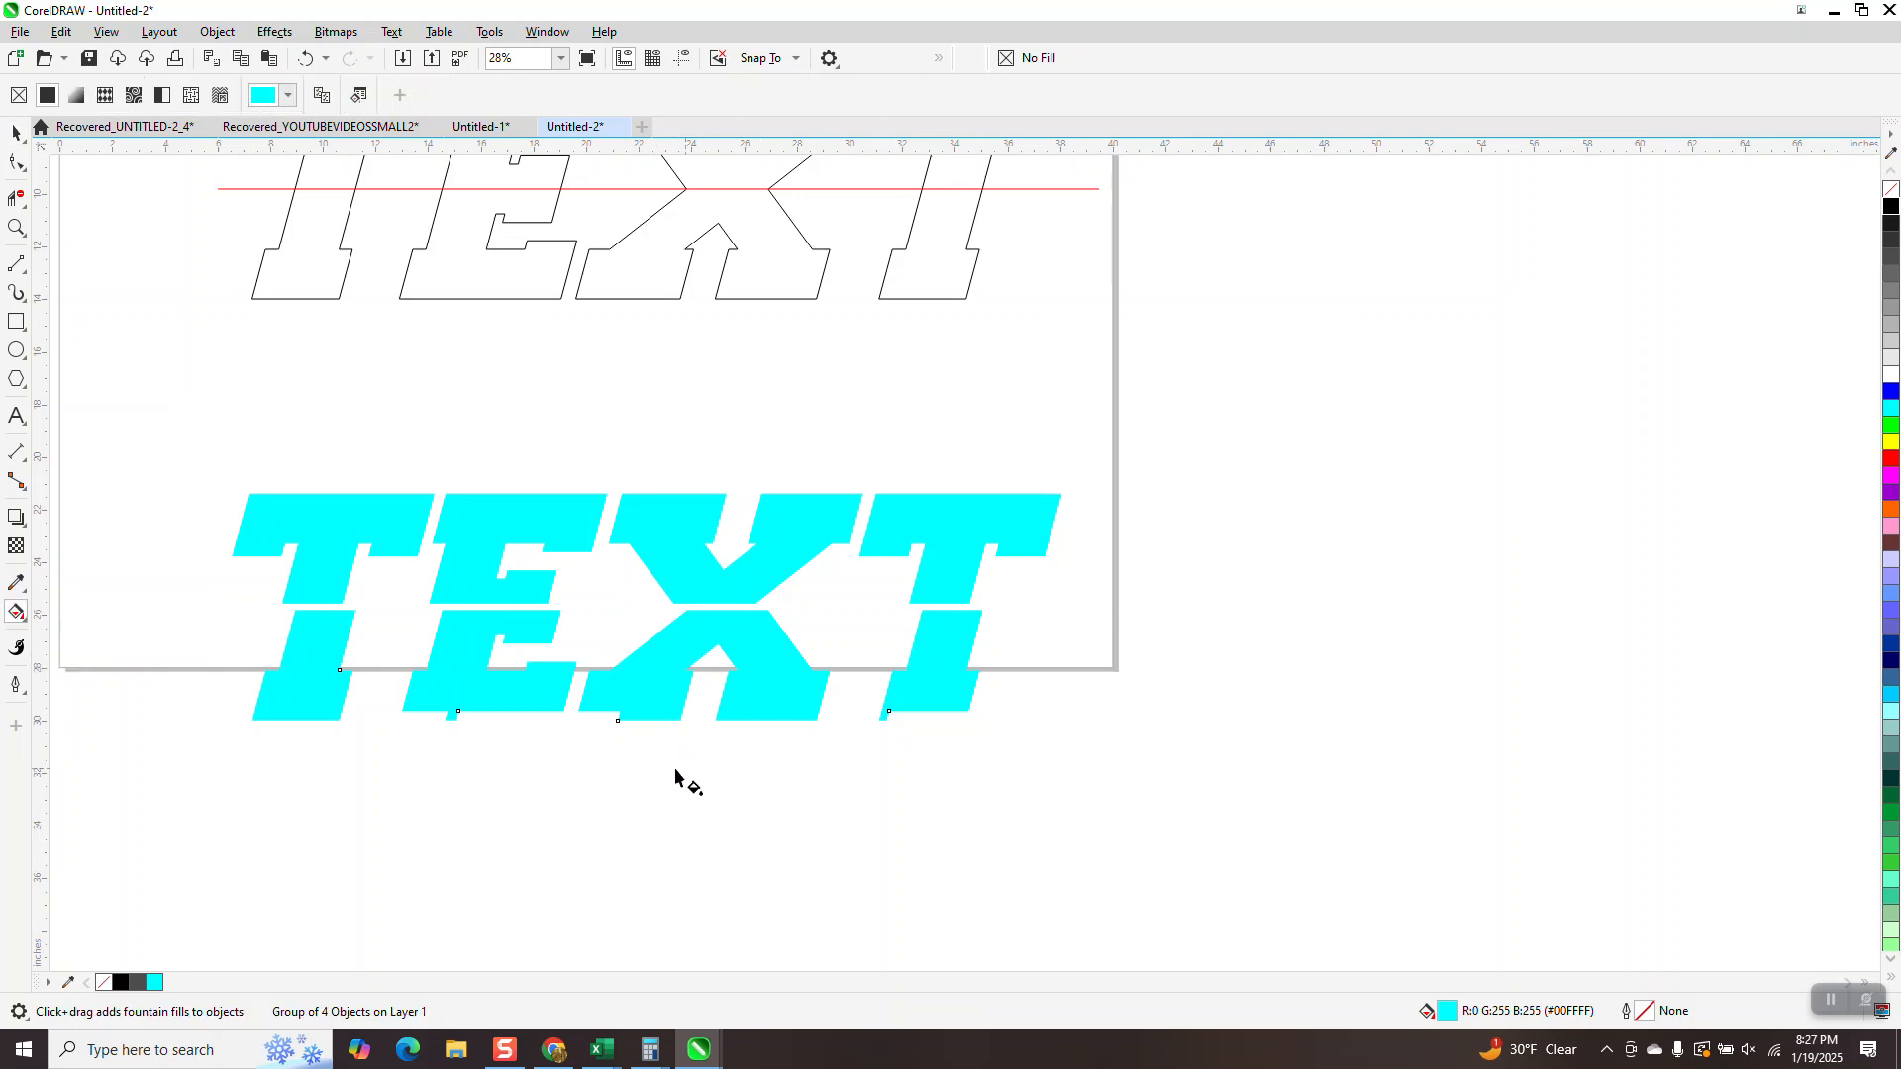
left_click(16, 226)
left_click_drag(557, 651, 953, 872)
scroll(978, 878, "down", 2)
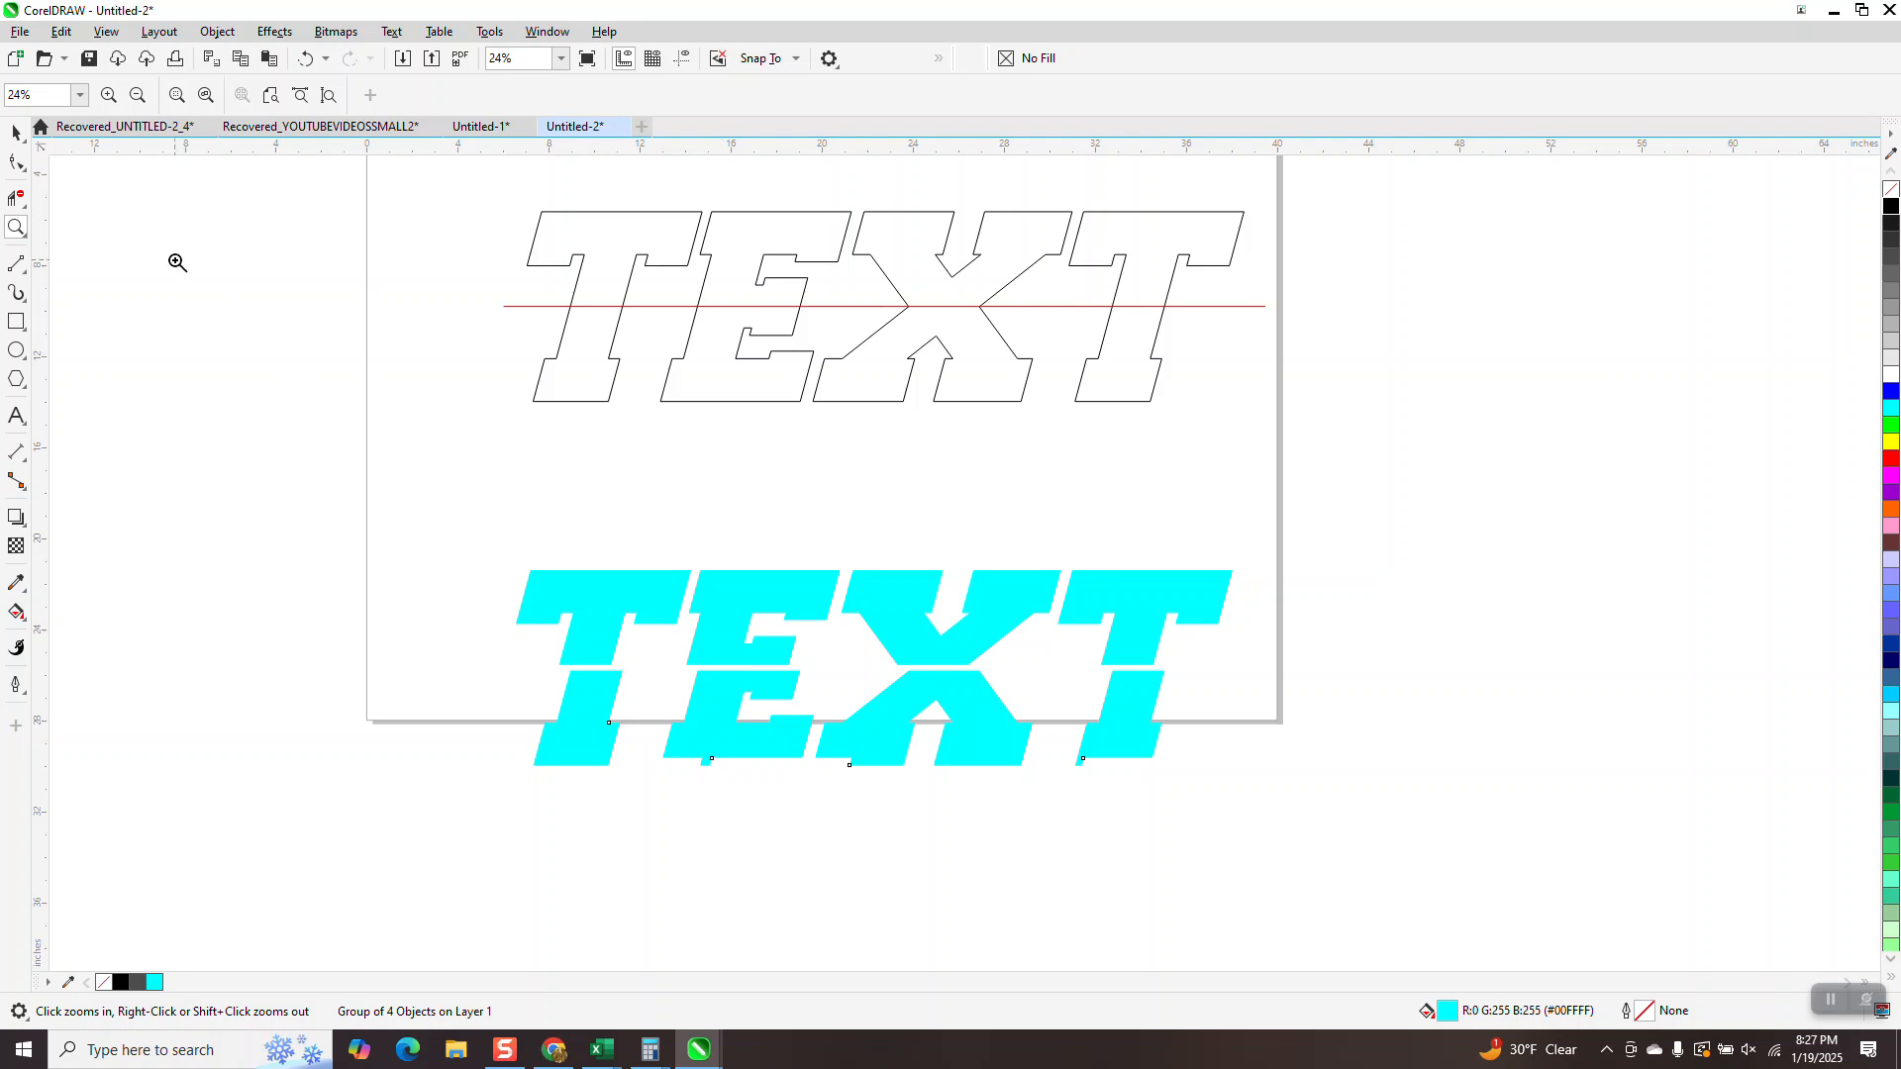
Delete all the cyan letter pieces, keeping the outlined TEXT and the horizontal line
left_click(17, 139)
left_click_drag(421, 520, 1384, 903)
key("Delete")
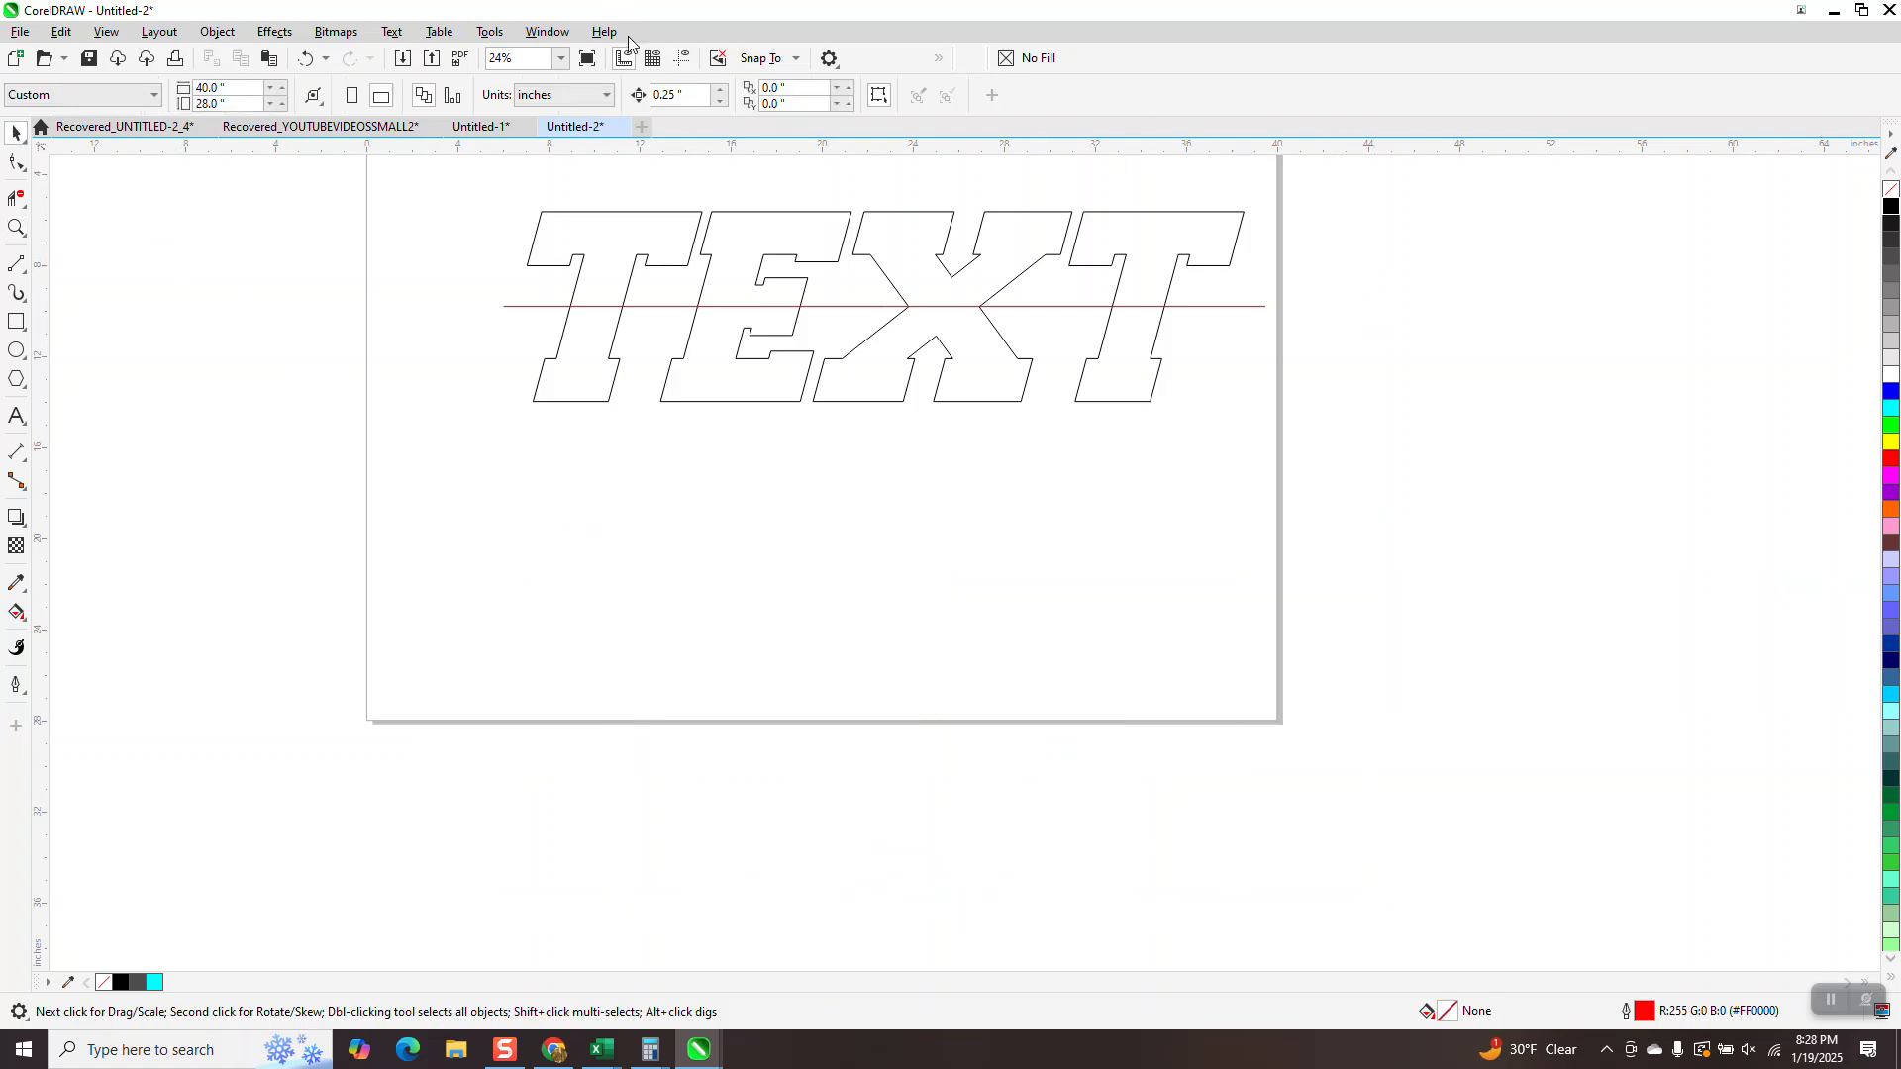
Set the nudge distance to 9 inches and smart-fill both halves of the first T in cyan, moving each piece down one nudge
double_click(673, 94)
type("9")
left_click(18, 614)
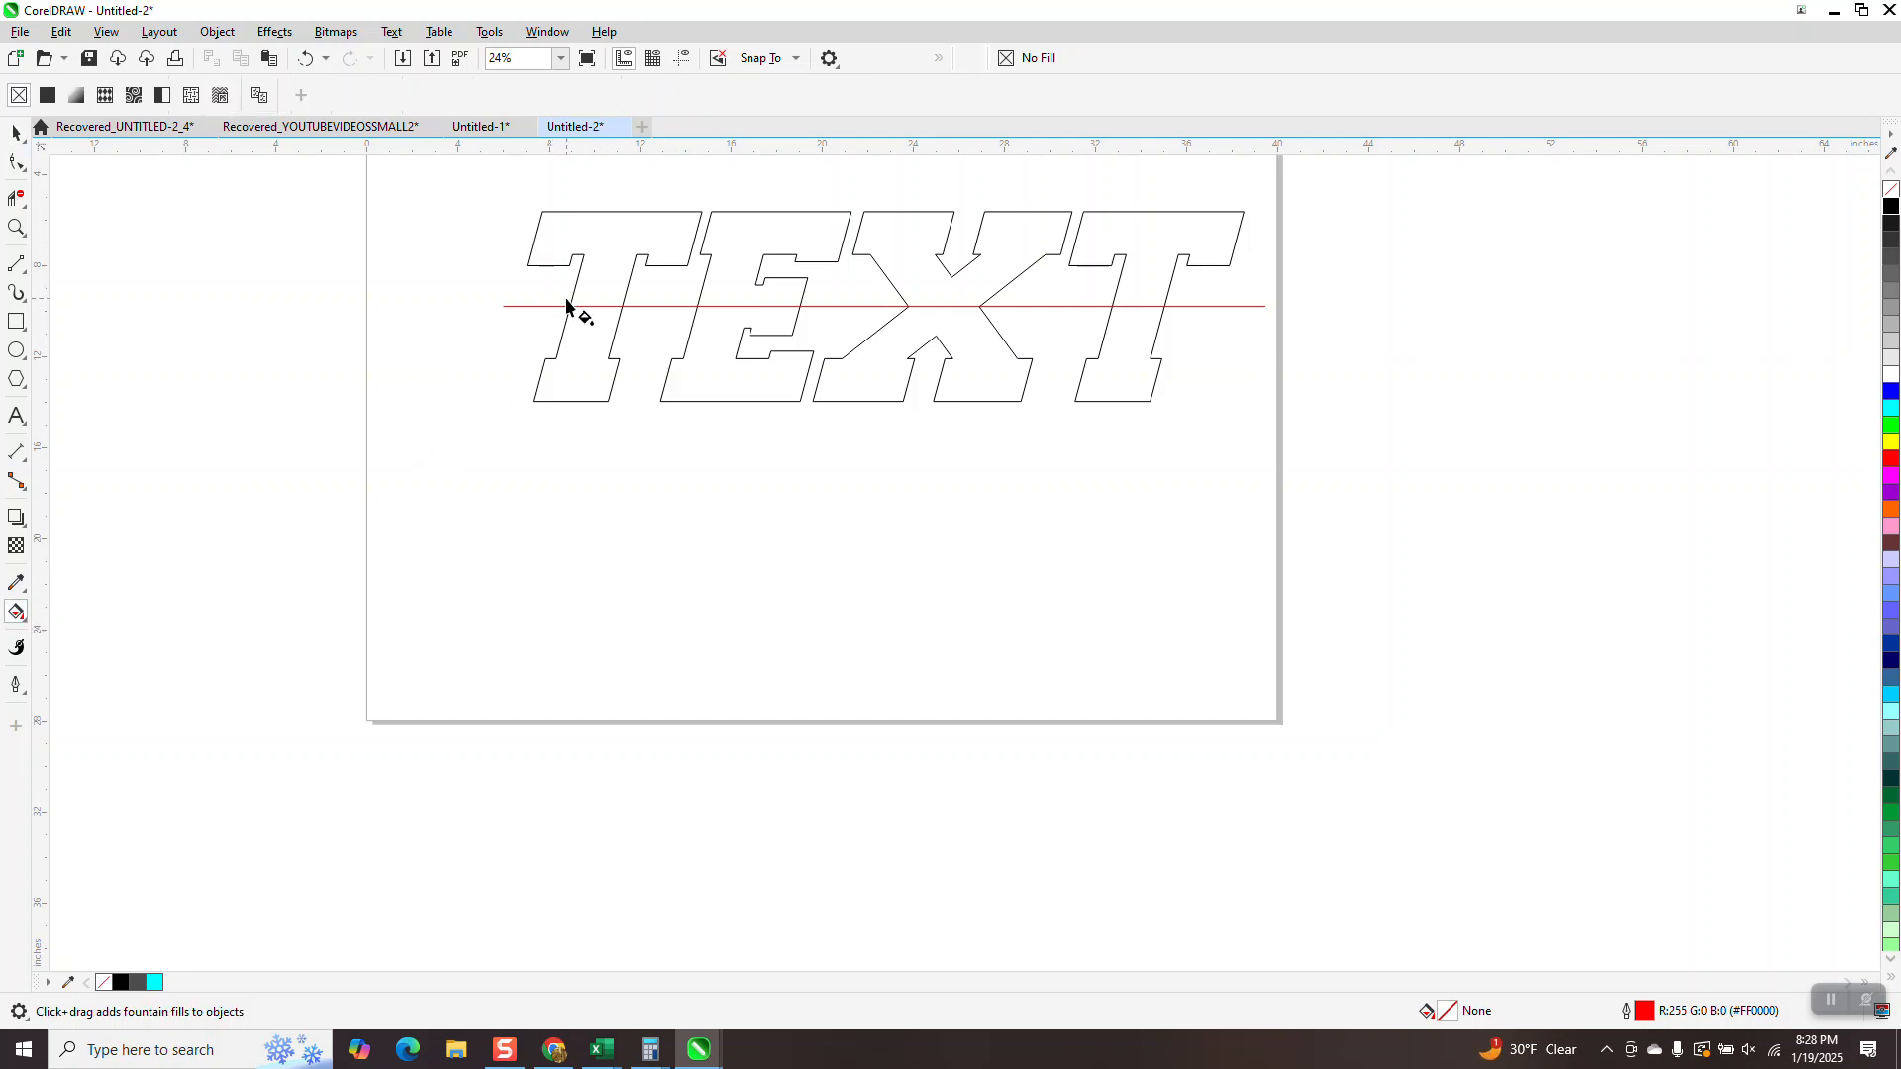
left_click(26, 617)
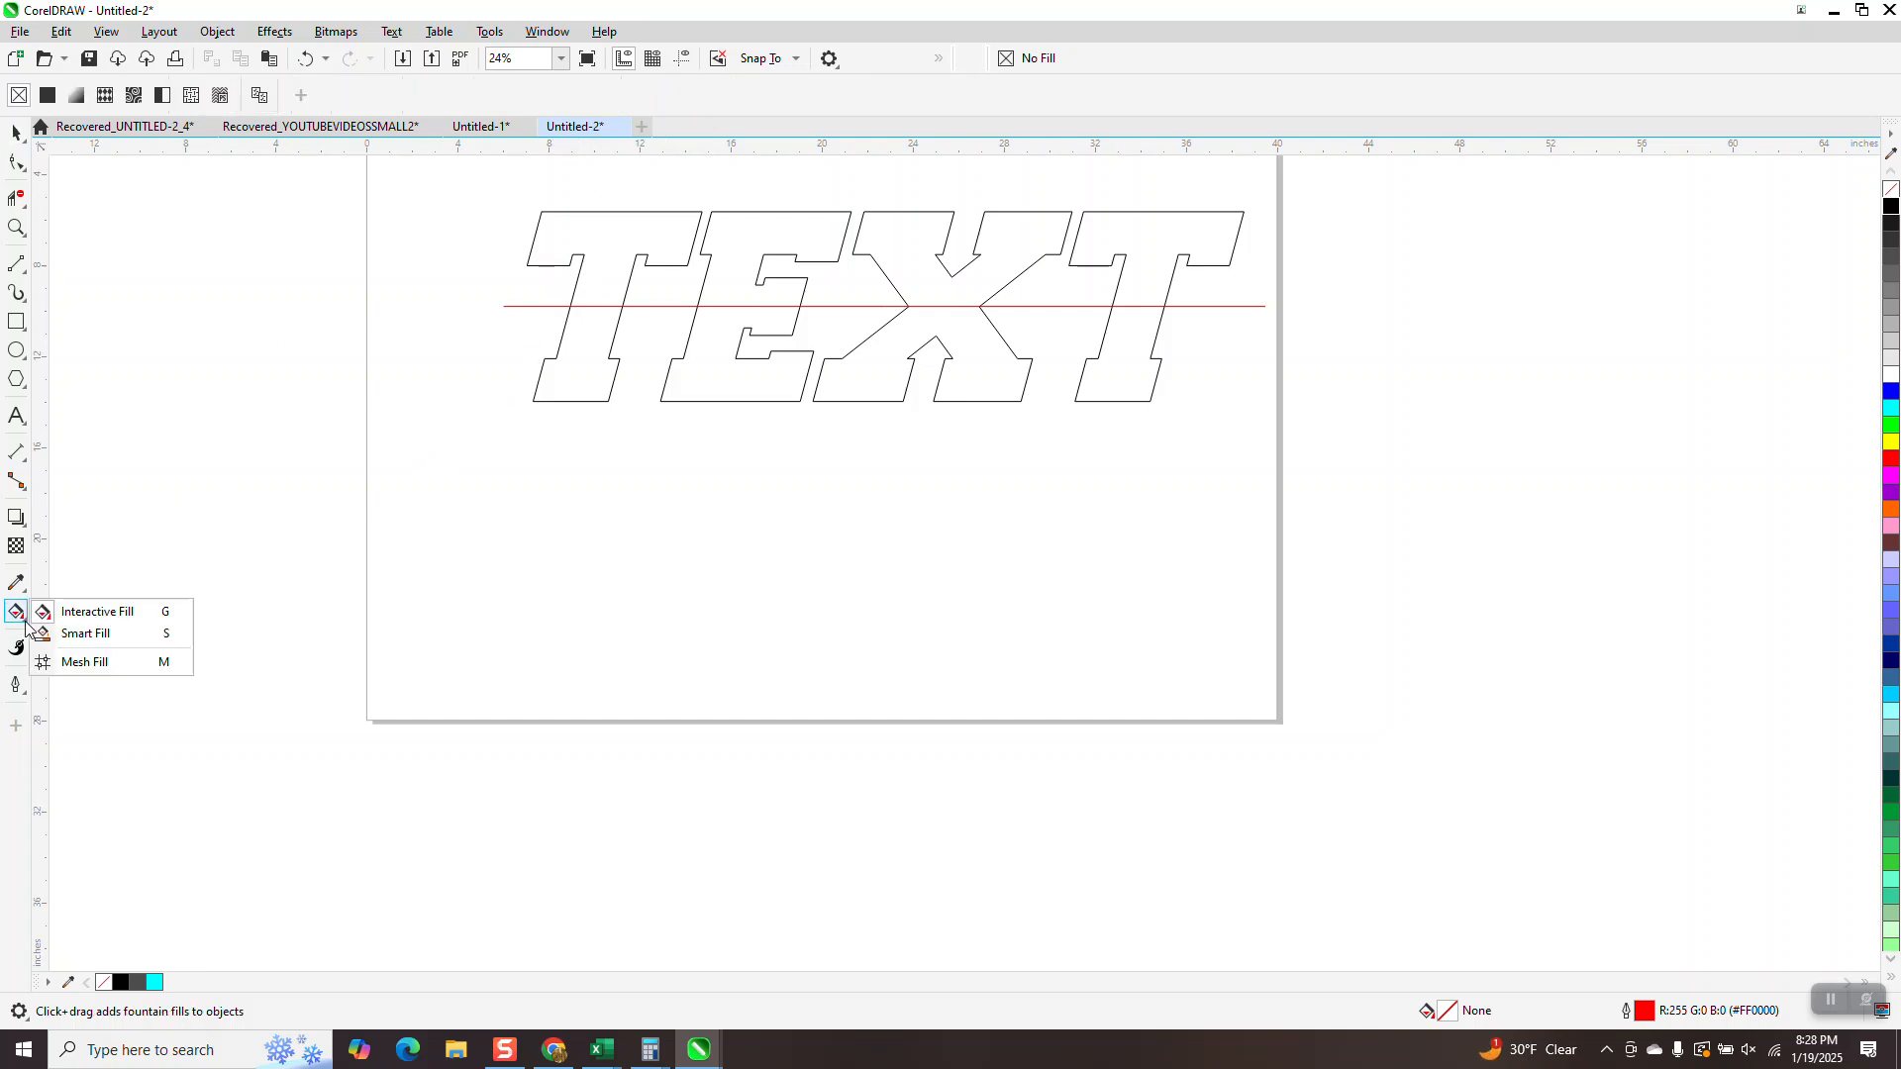
left_click(105, 639)
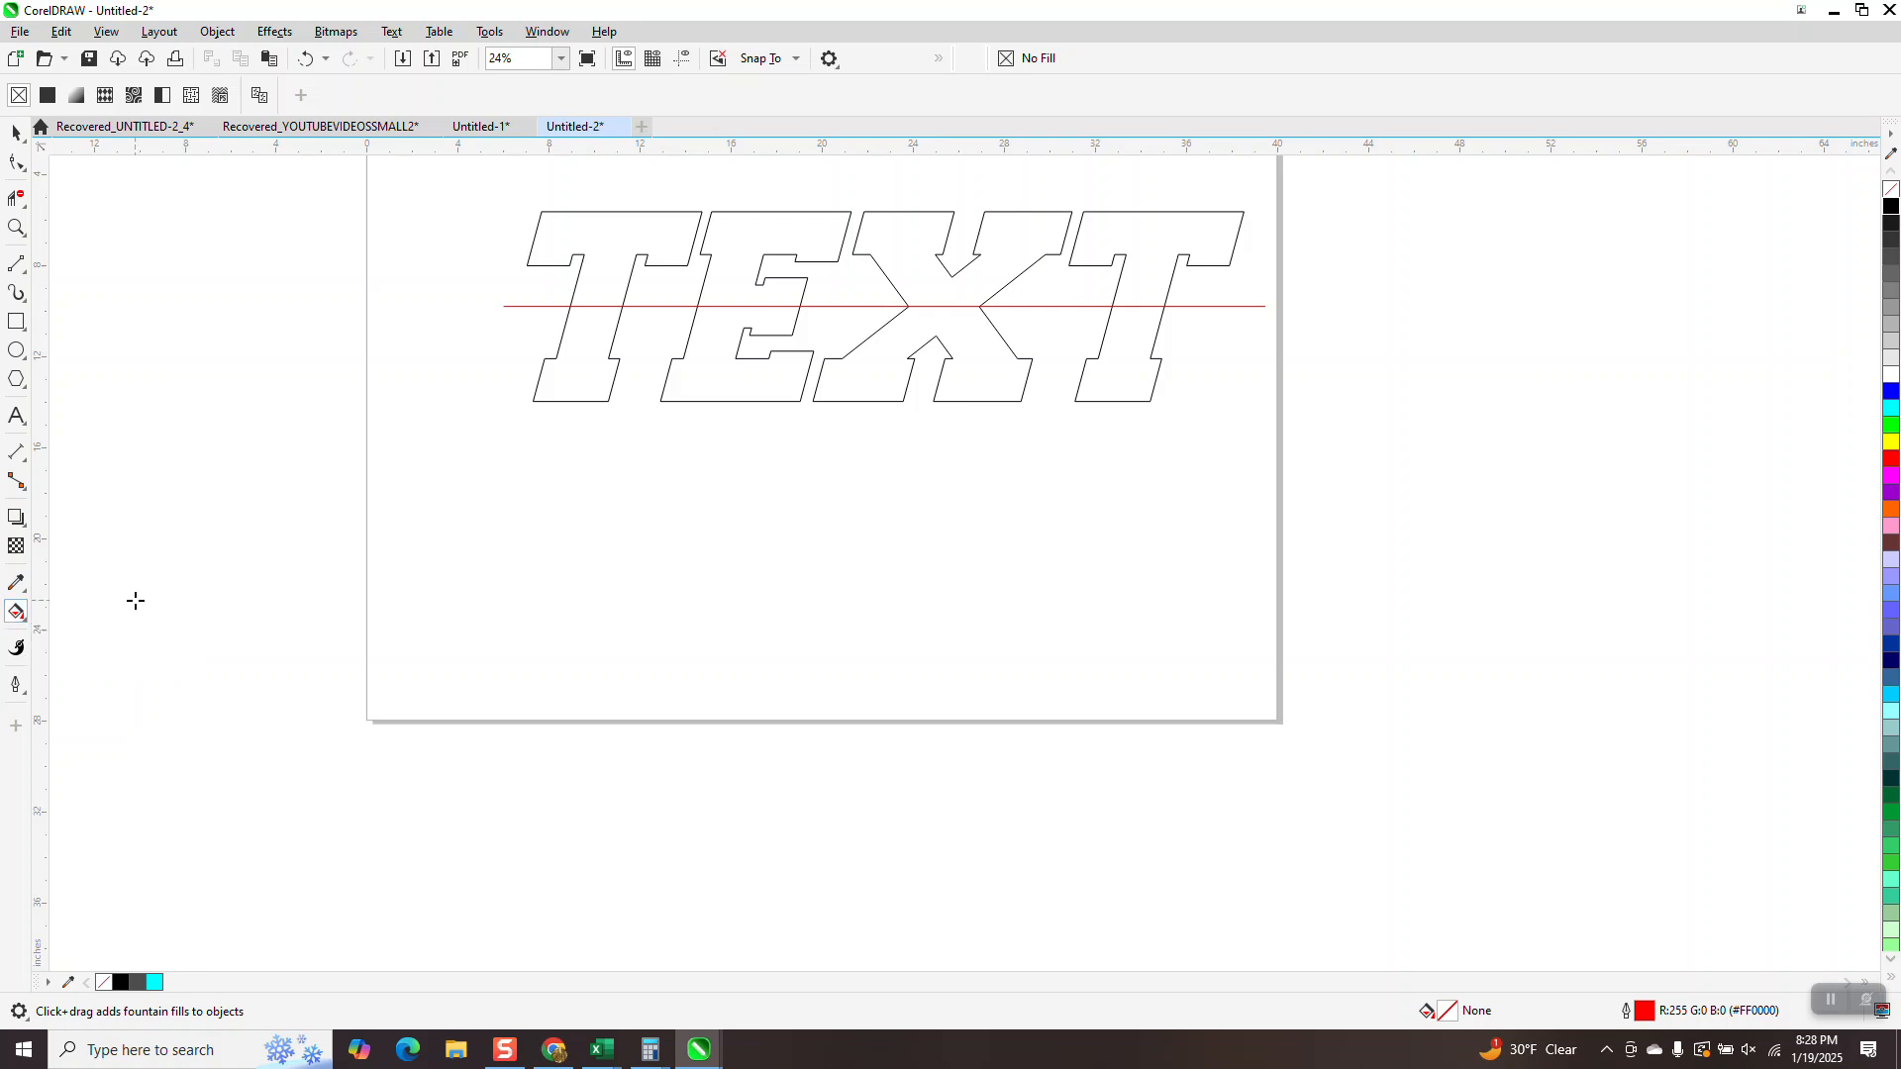
left_click(605, 256)
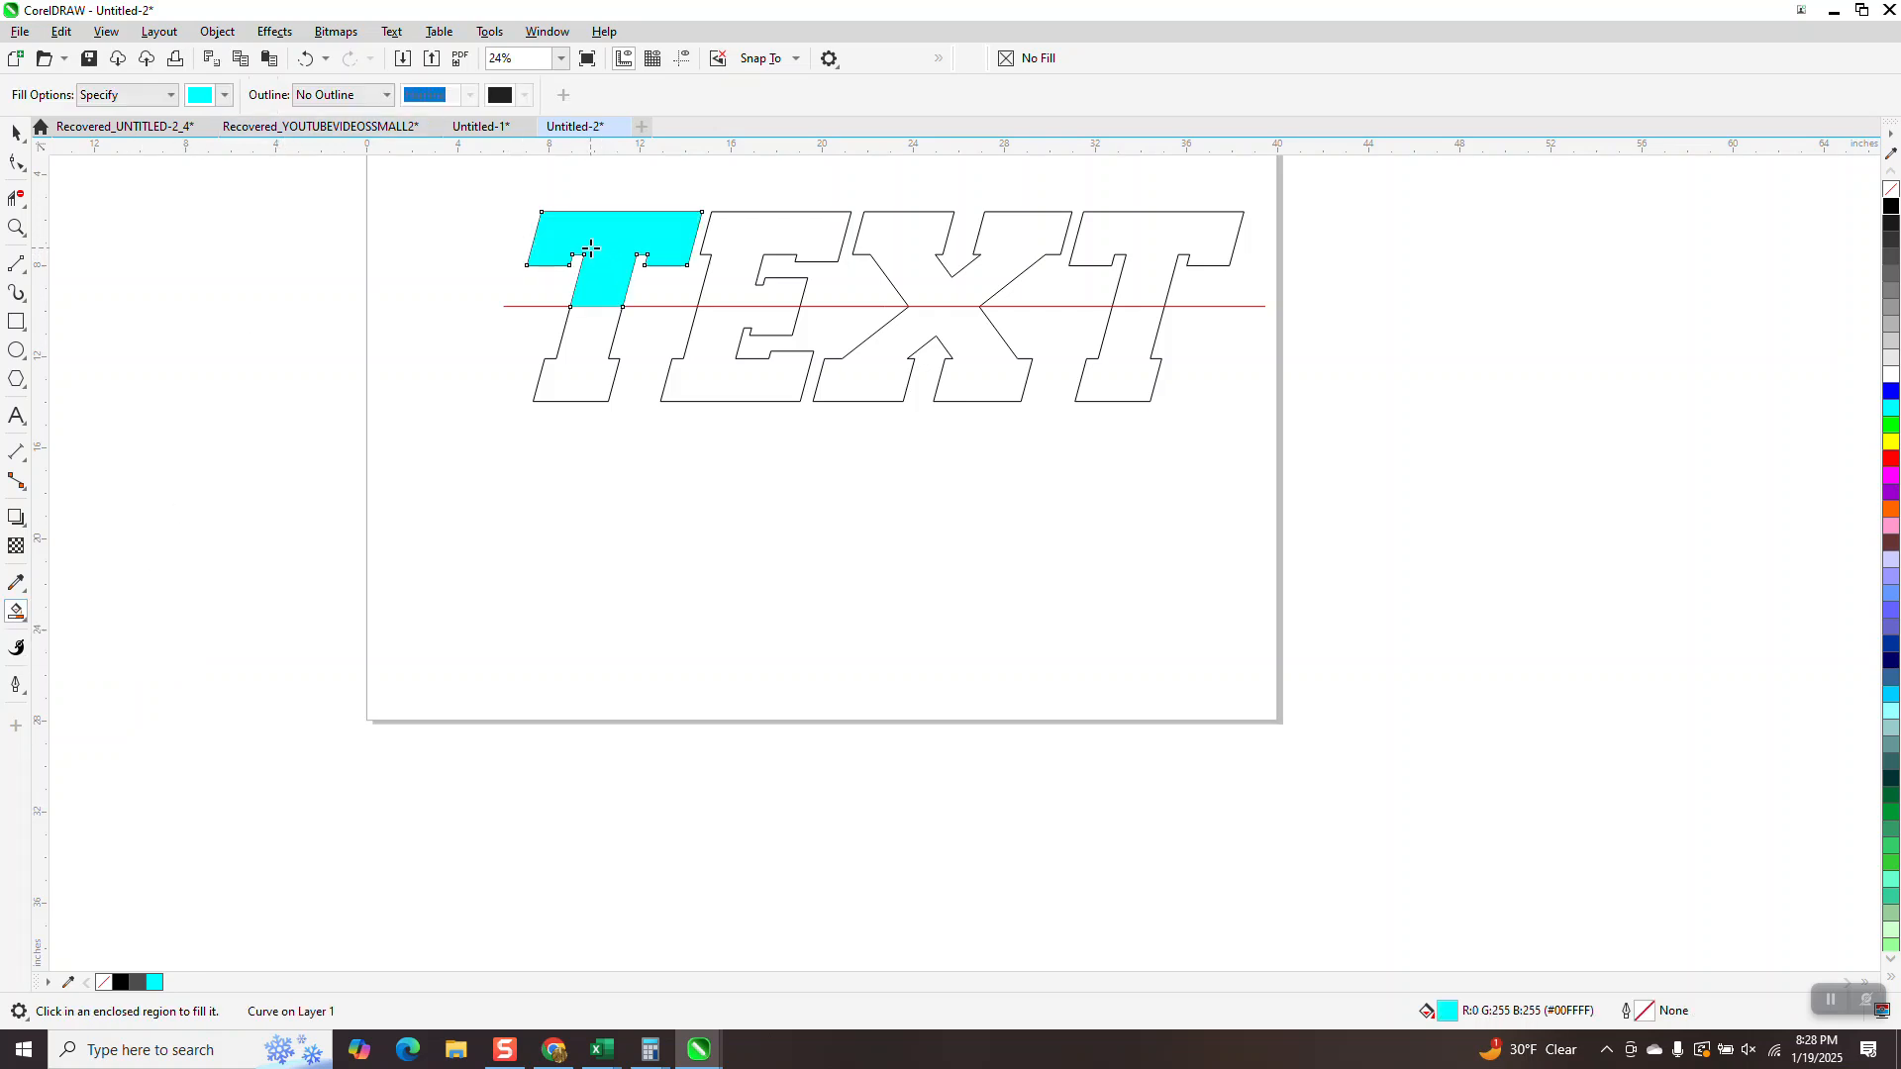
key("Down")
left_click(569, 350)
key("Down")
Smart-fill the lower and upper halves of the E and X in cyan, moving each piece down 9 inches
left_click(733, 370)
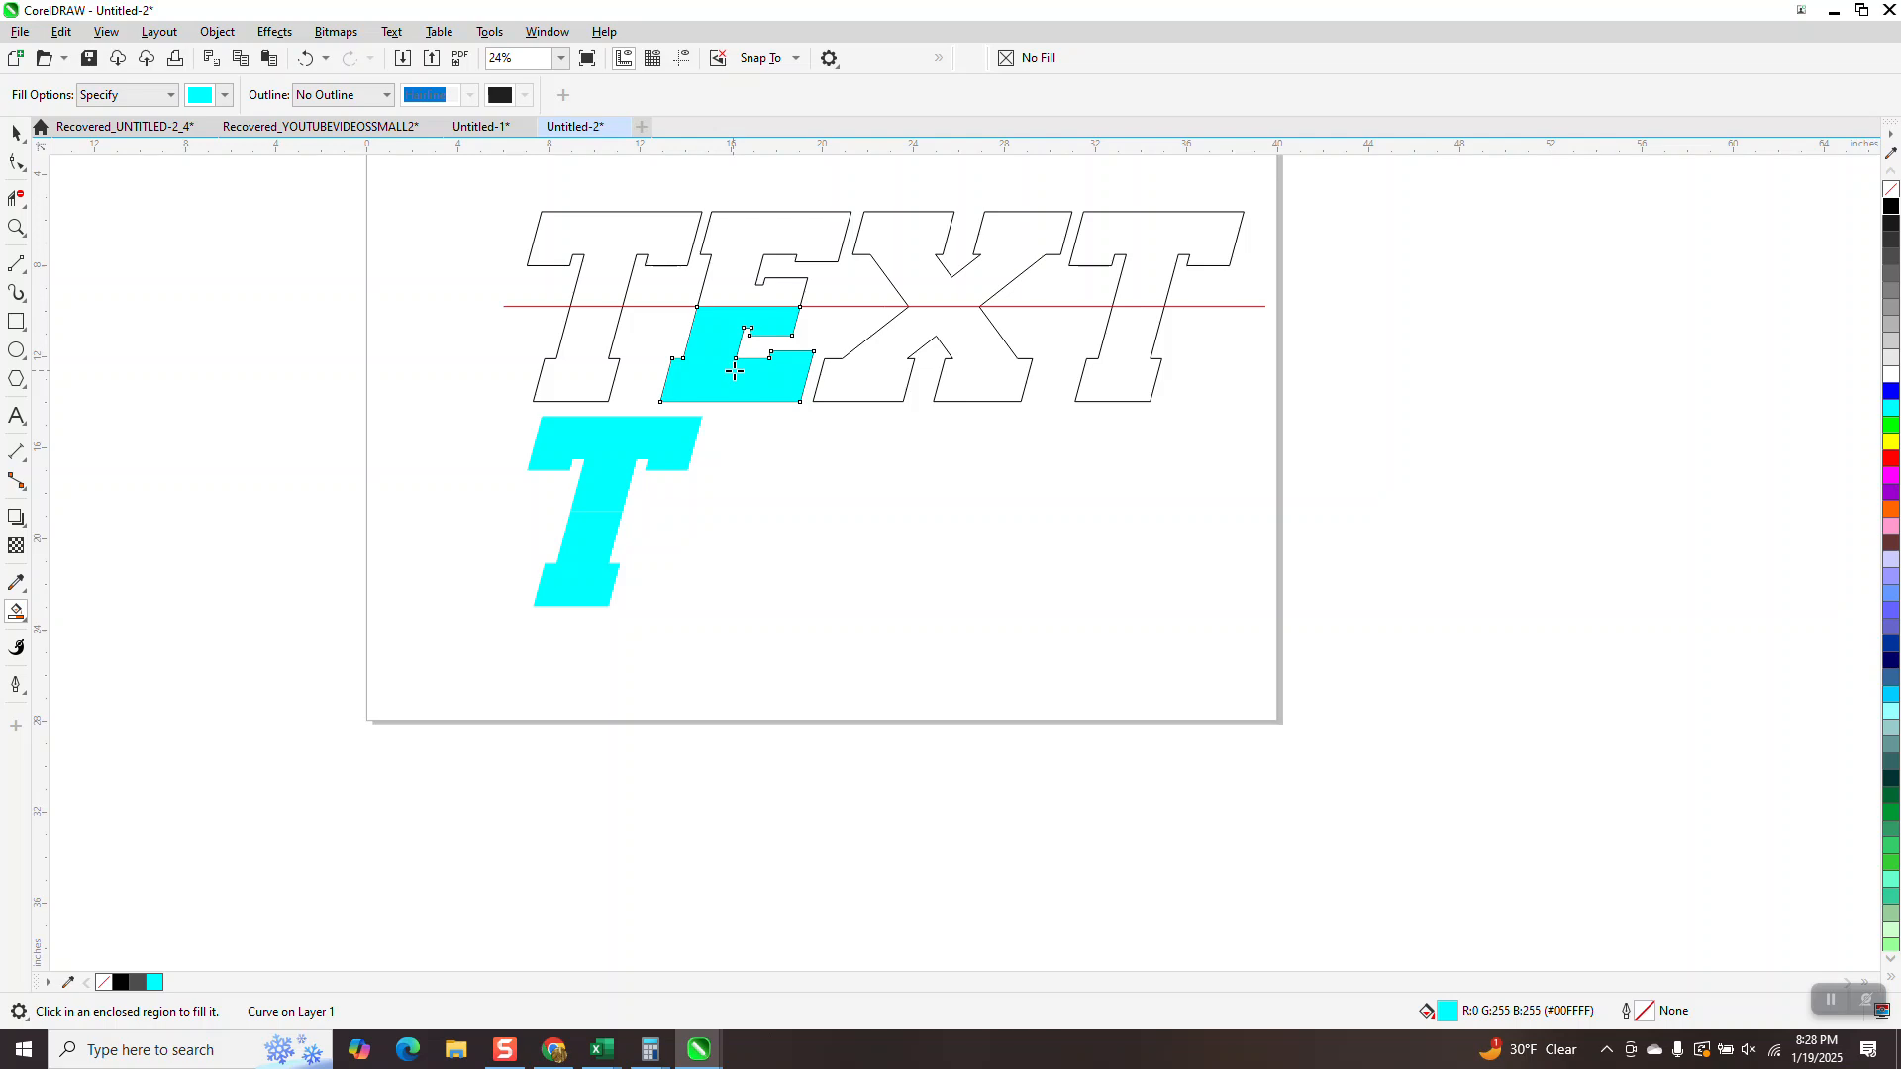
key("Down")
left_click(859, 372)
key("Down")
left_click(983, 293)
key("Down")
left_click(832, 243)
key("Down")
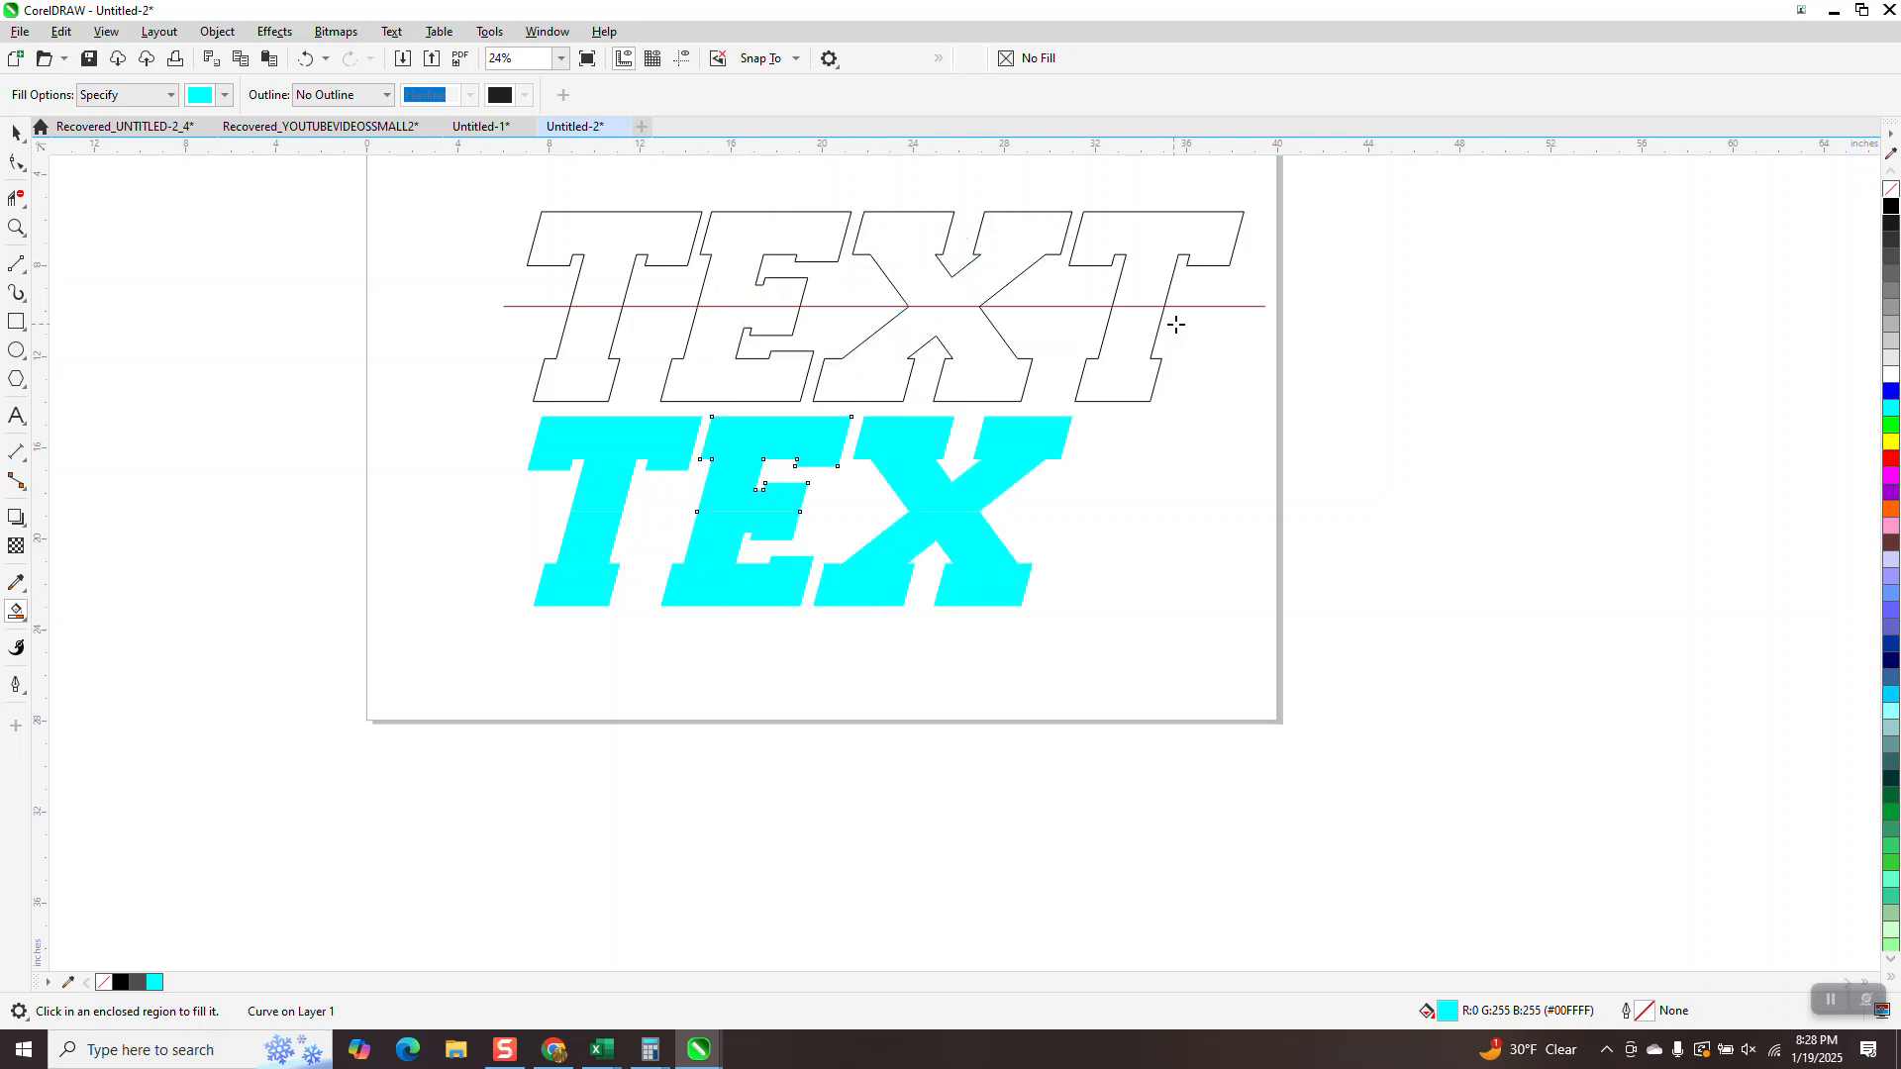
Smart-fill the upper and lower halves of the last T in cyan, moving each piece down 9 inches
left_click(1184, 269)
key("Down")
left_click(1134, 352)
key("Down")
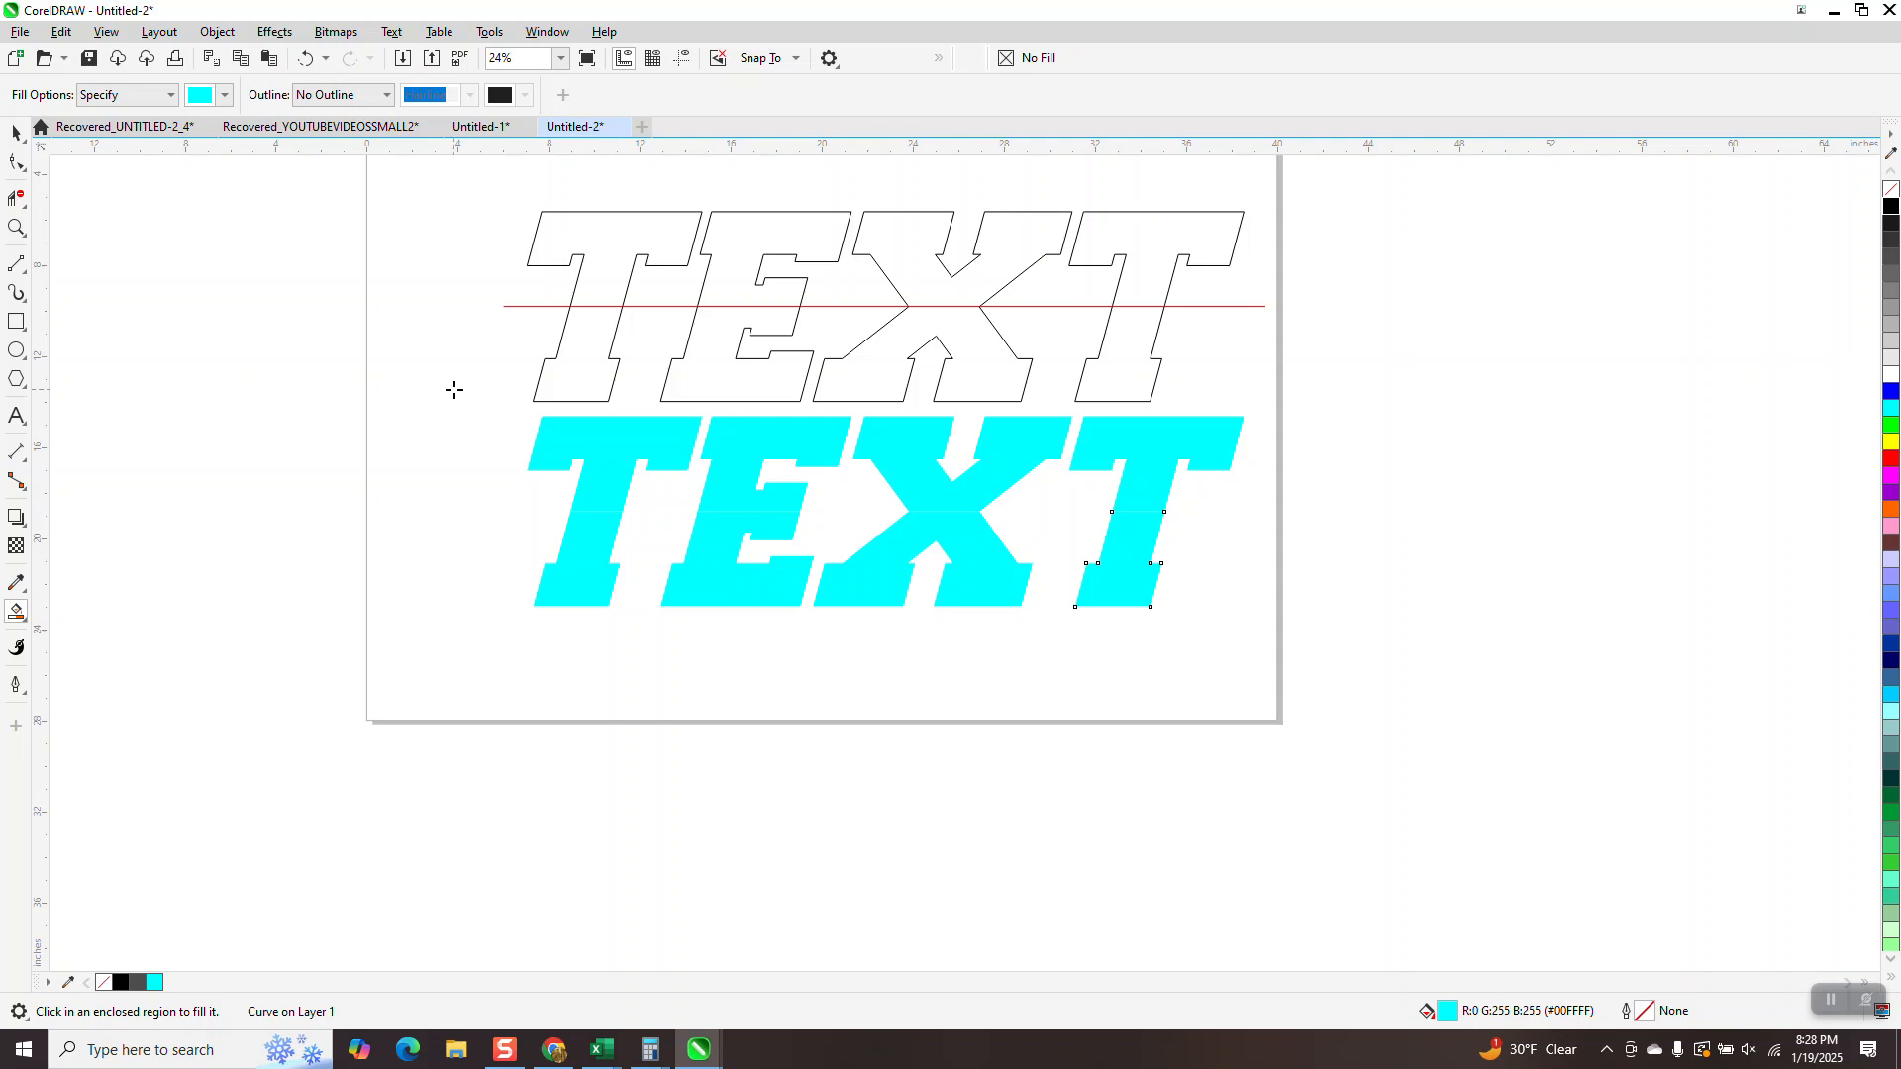
Group the lower halves of the four cyan letters
left_click(15, 132)
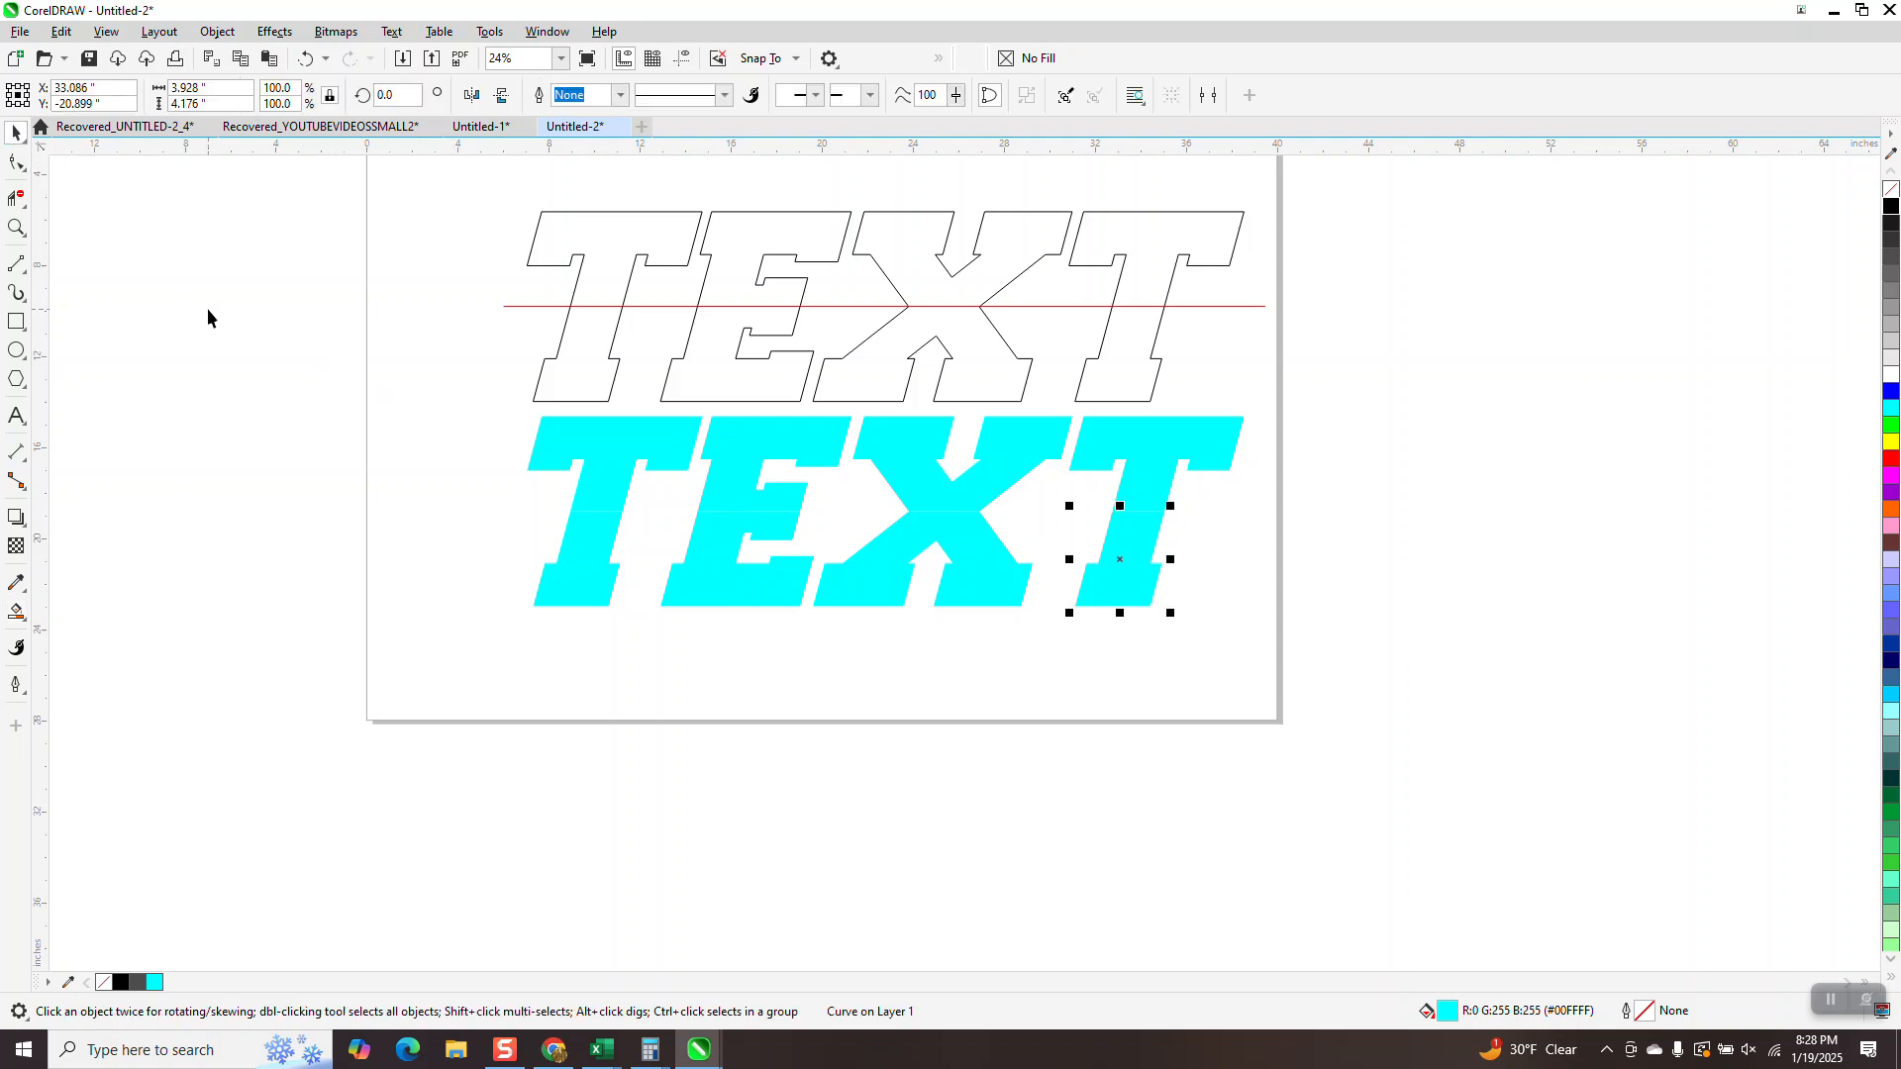
left_click_drag(401, 495, 1257, 690)
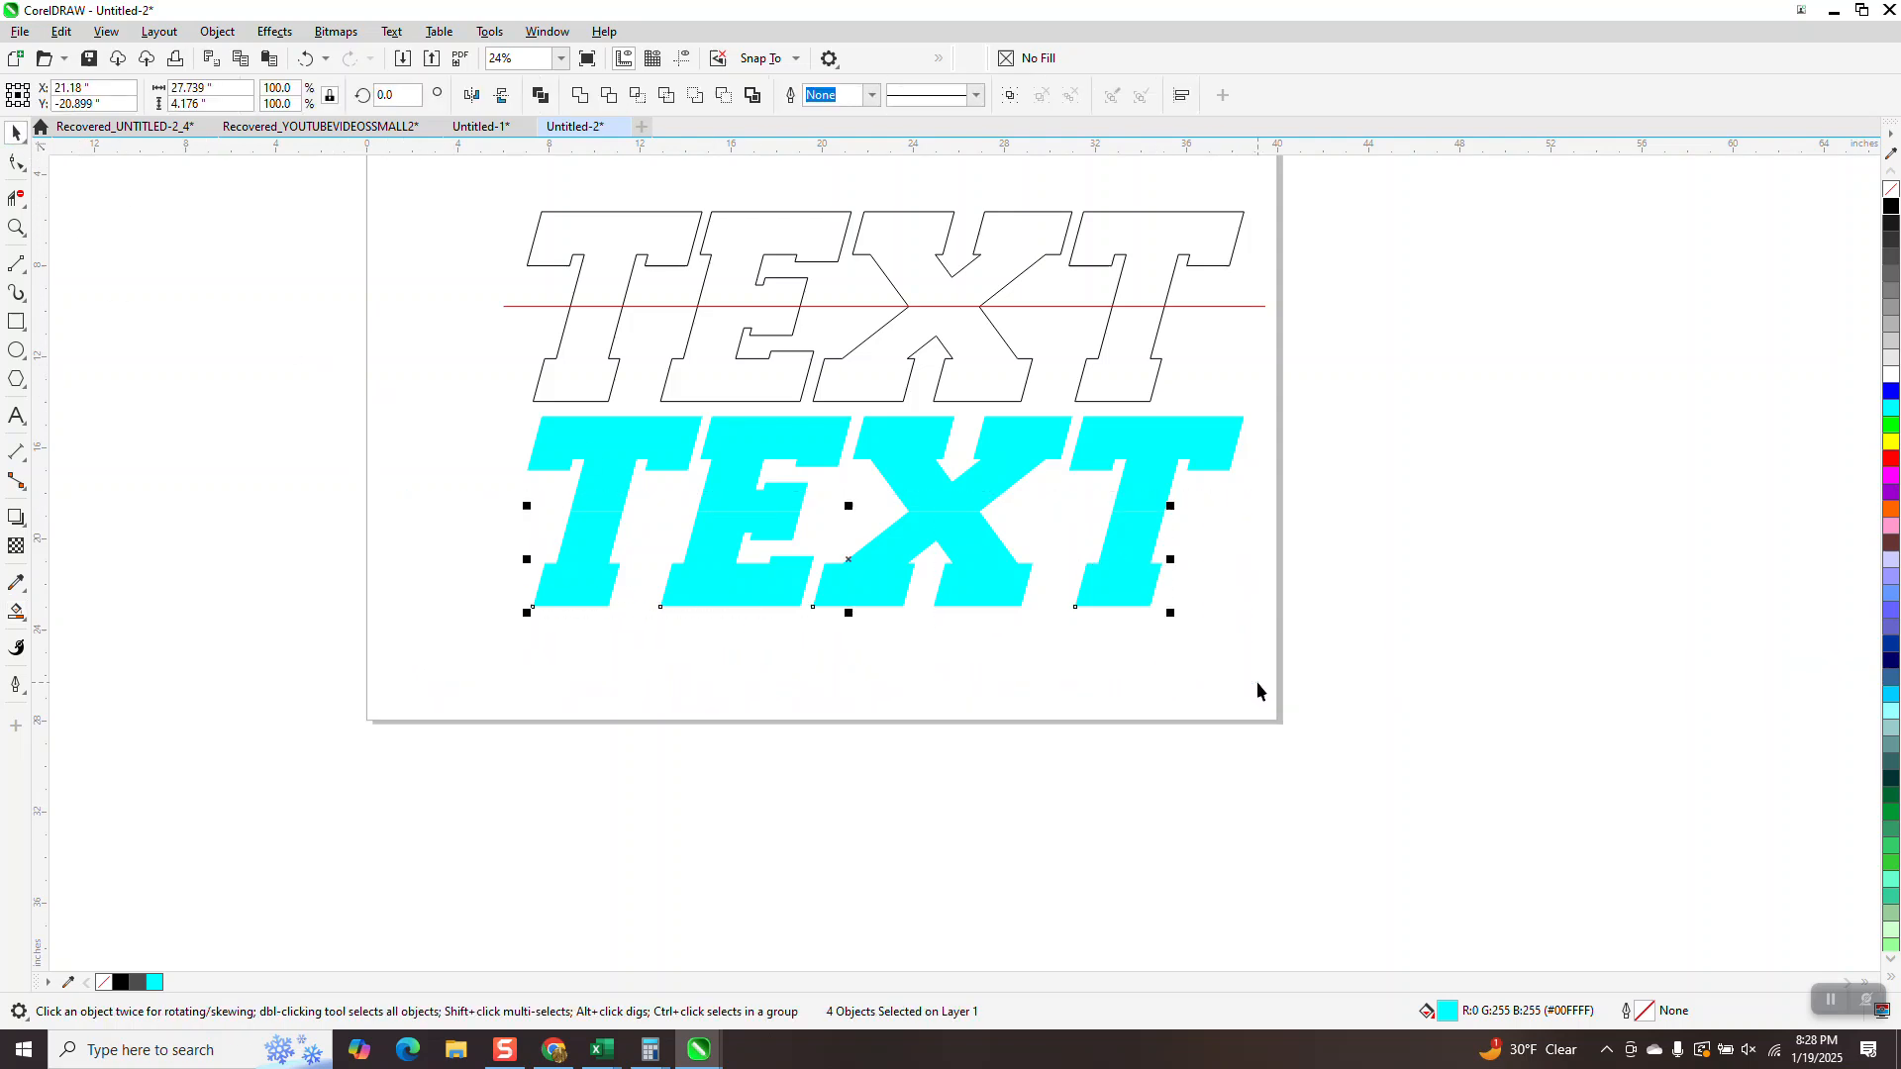
key("ctrl+g")
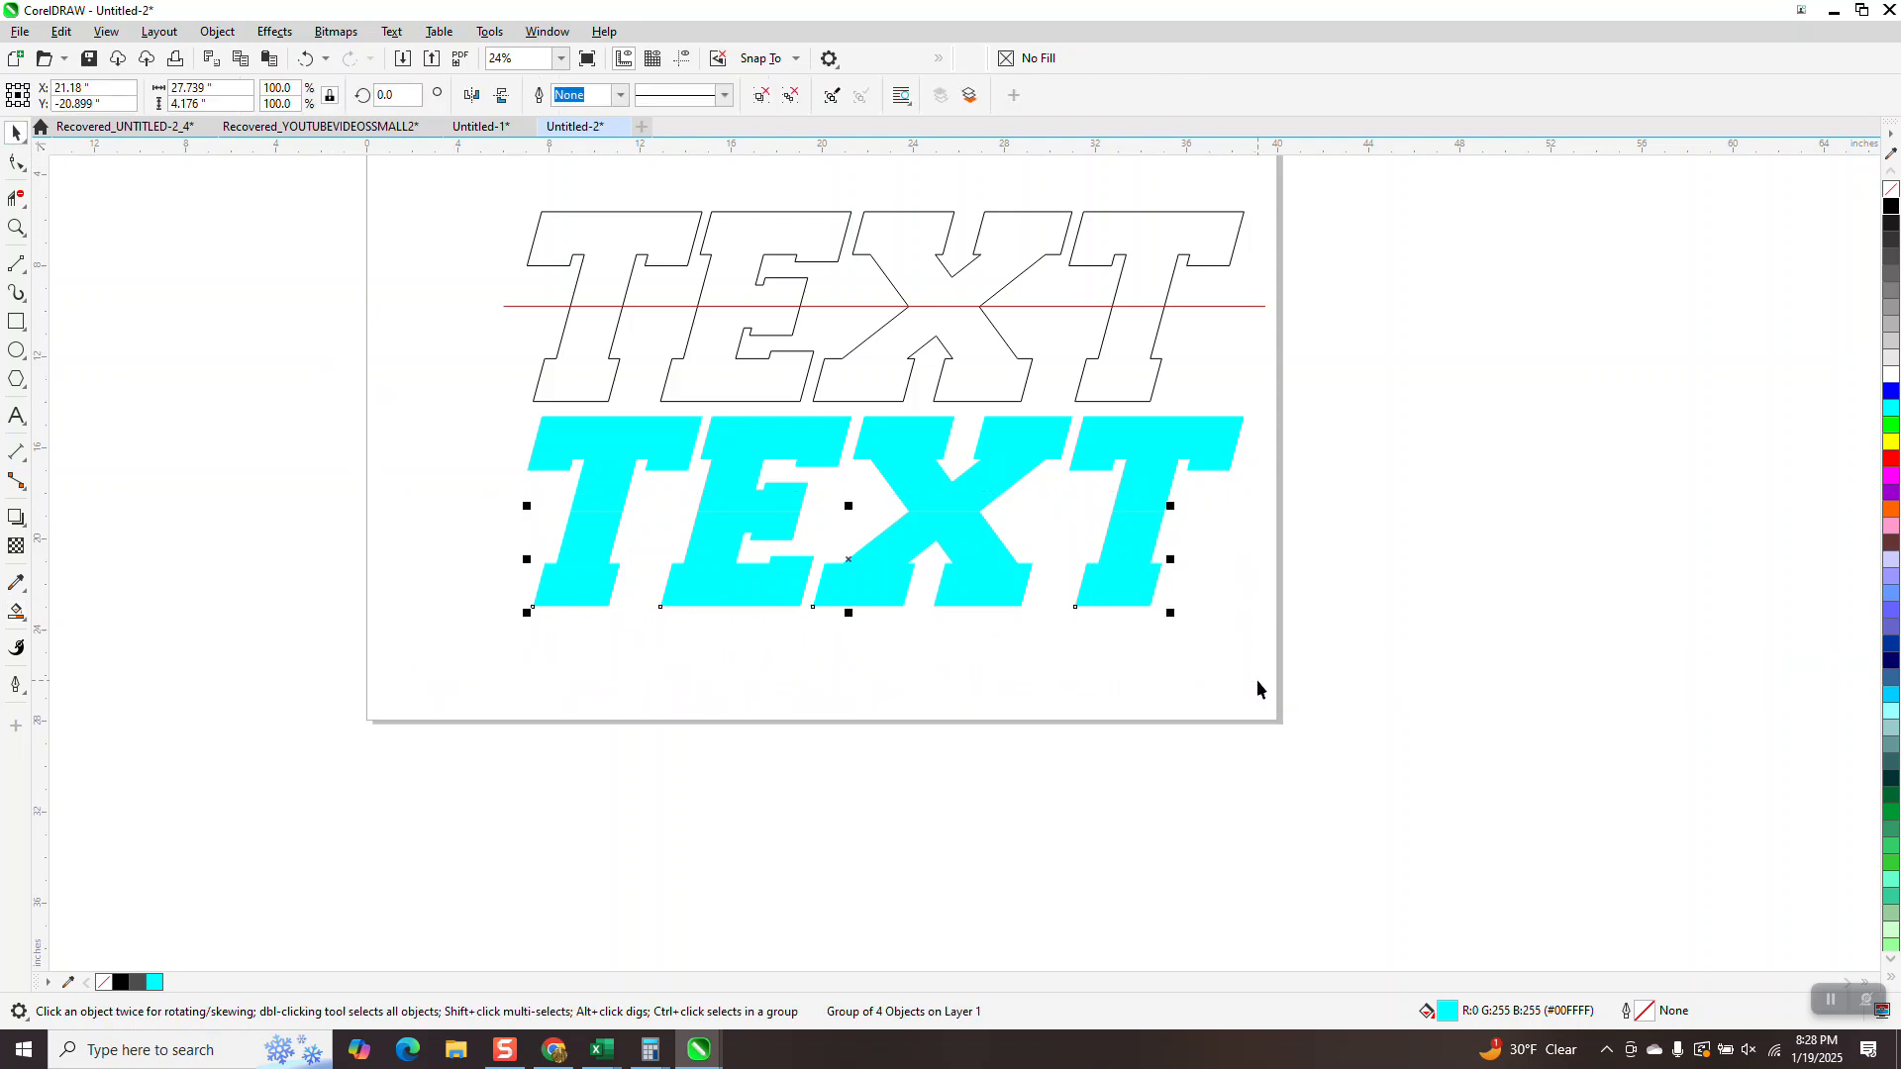
Set the nudge distance to 0.25 inch and move the grouped lower halves right and down one nudge each
left_click(1362, 498)
double_click(702, 97)
key("BackSpace")
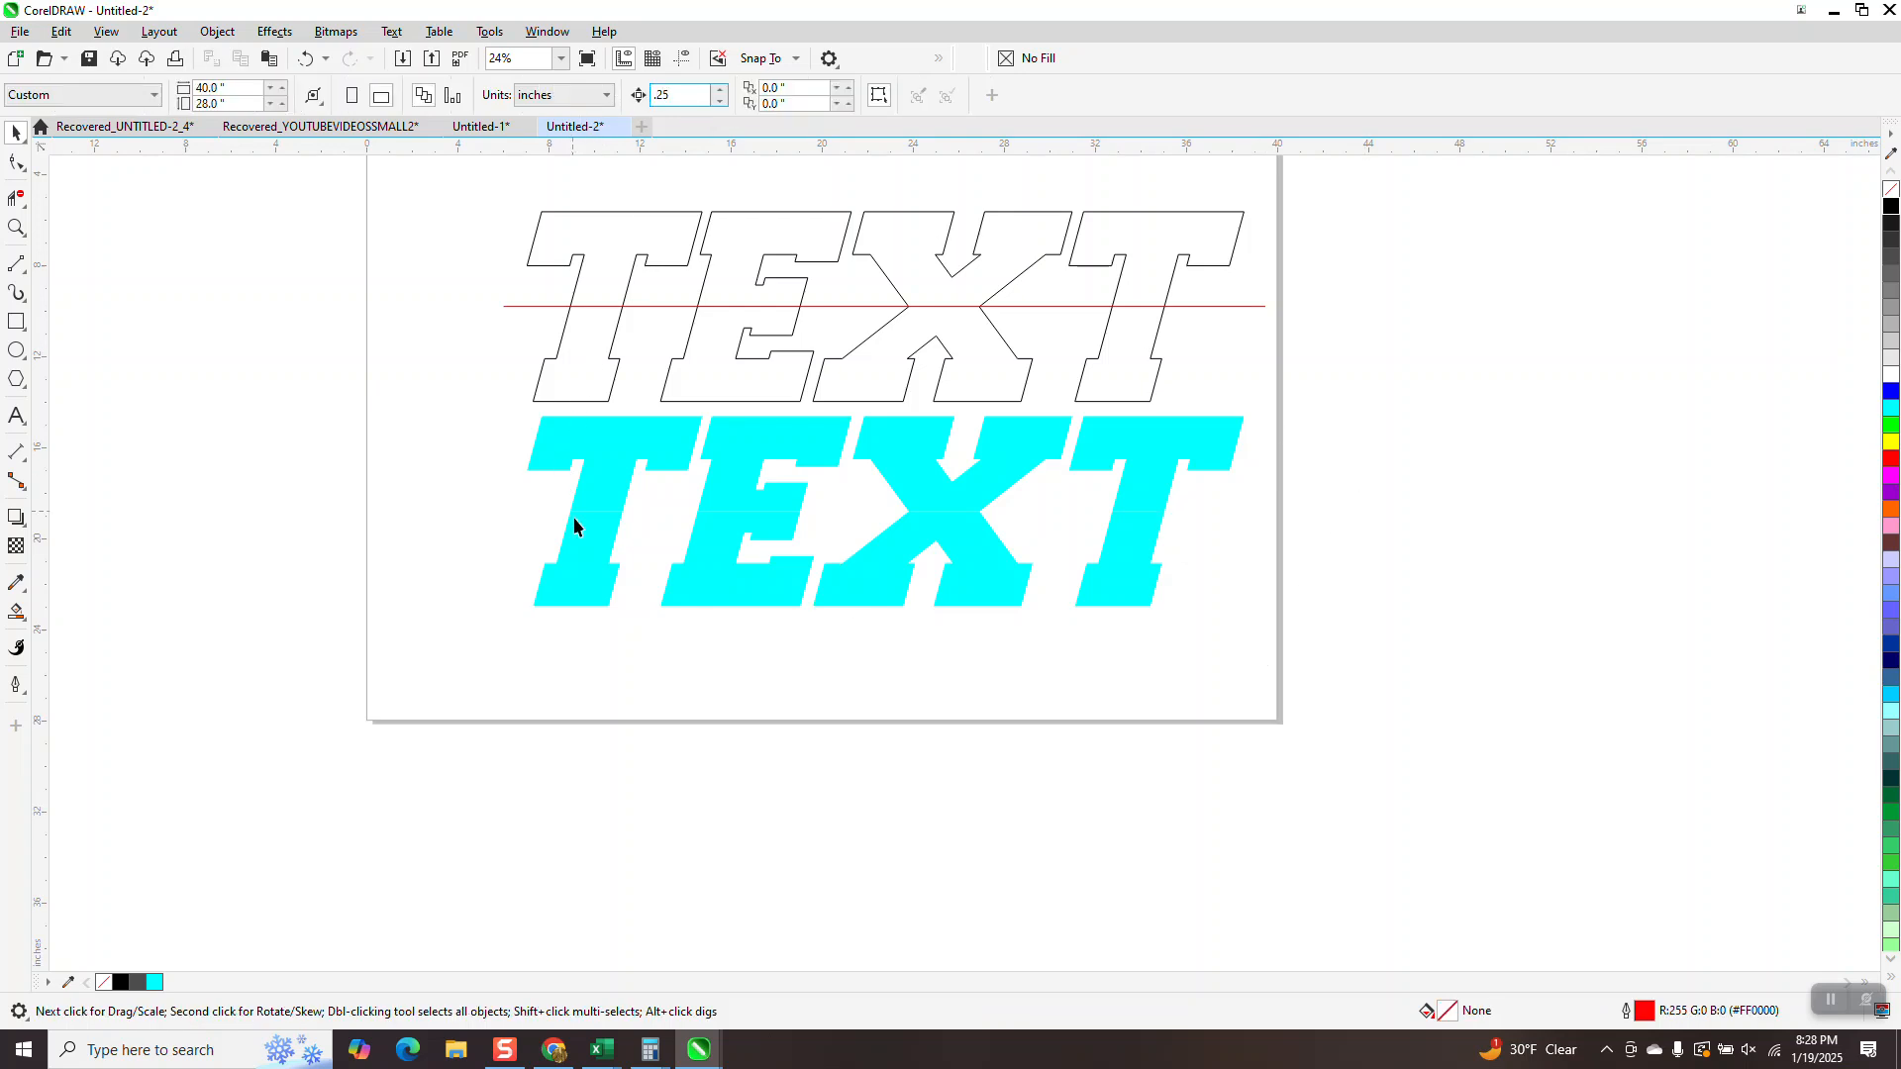
left_click(587, 551)
key("Right")
key("Down")
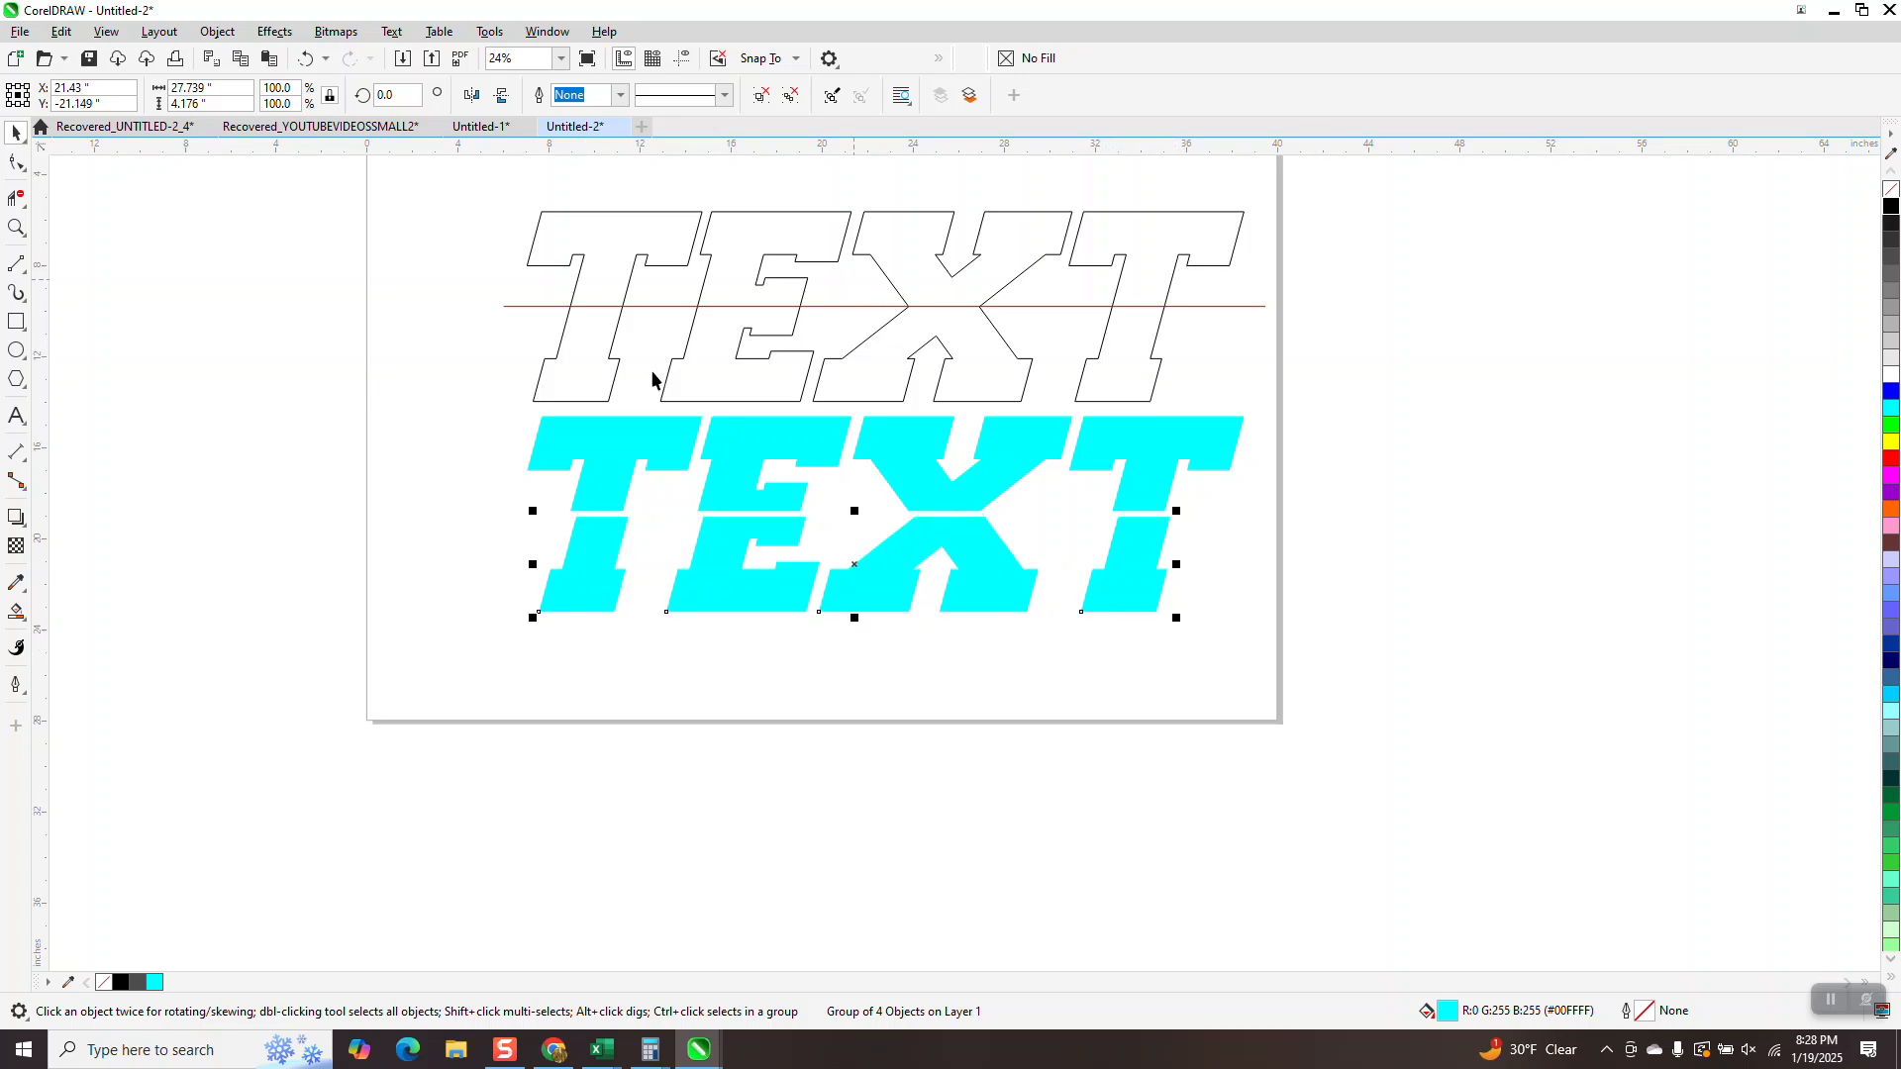
Apply a vertical cyan-to-black fountain fill to the grouped lower halves, darkening toward the split, with its cyan start raised slightly above the letters' base
left_click(24, 624)
left_click(24, 622)
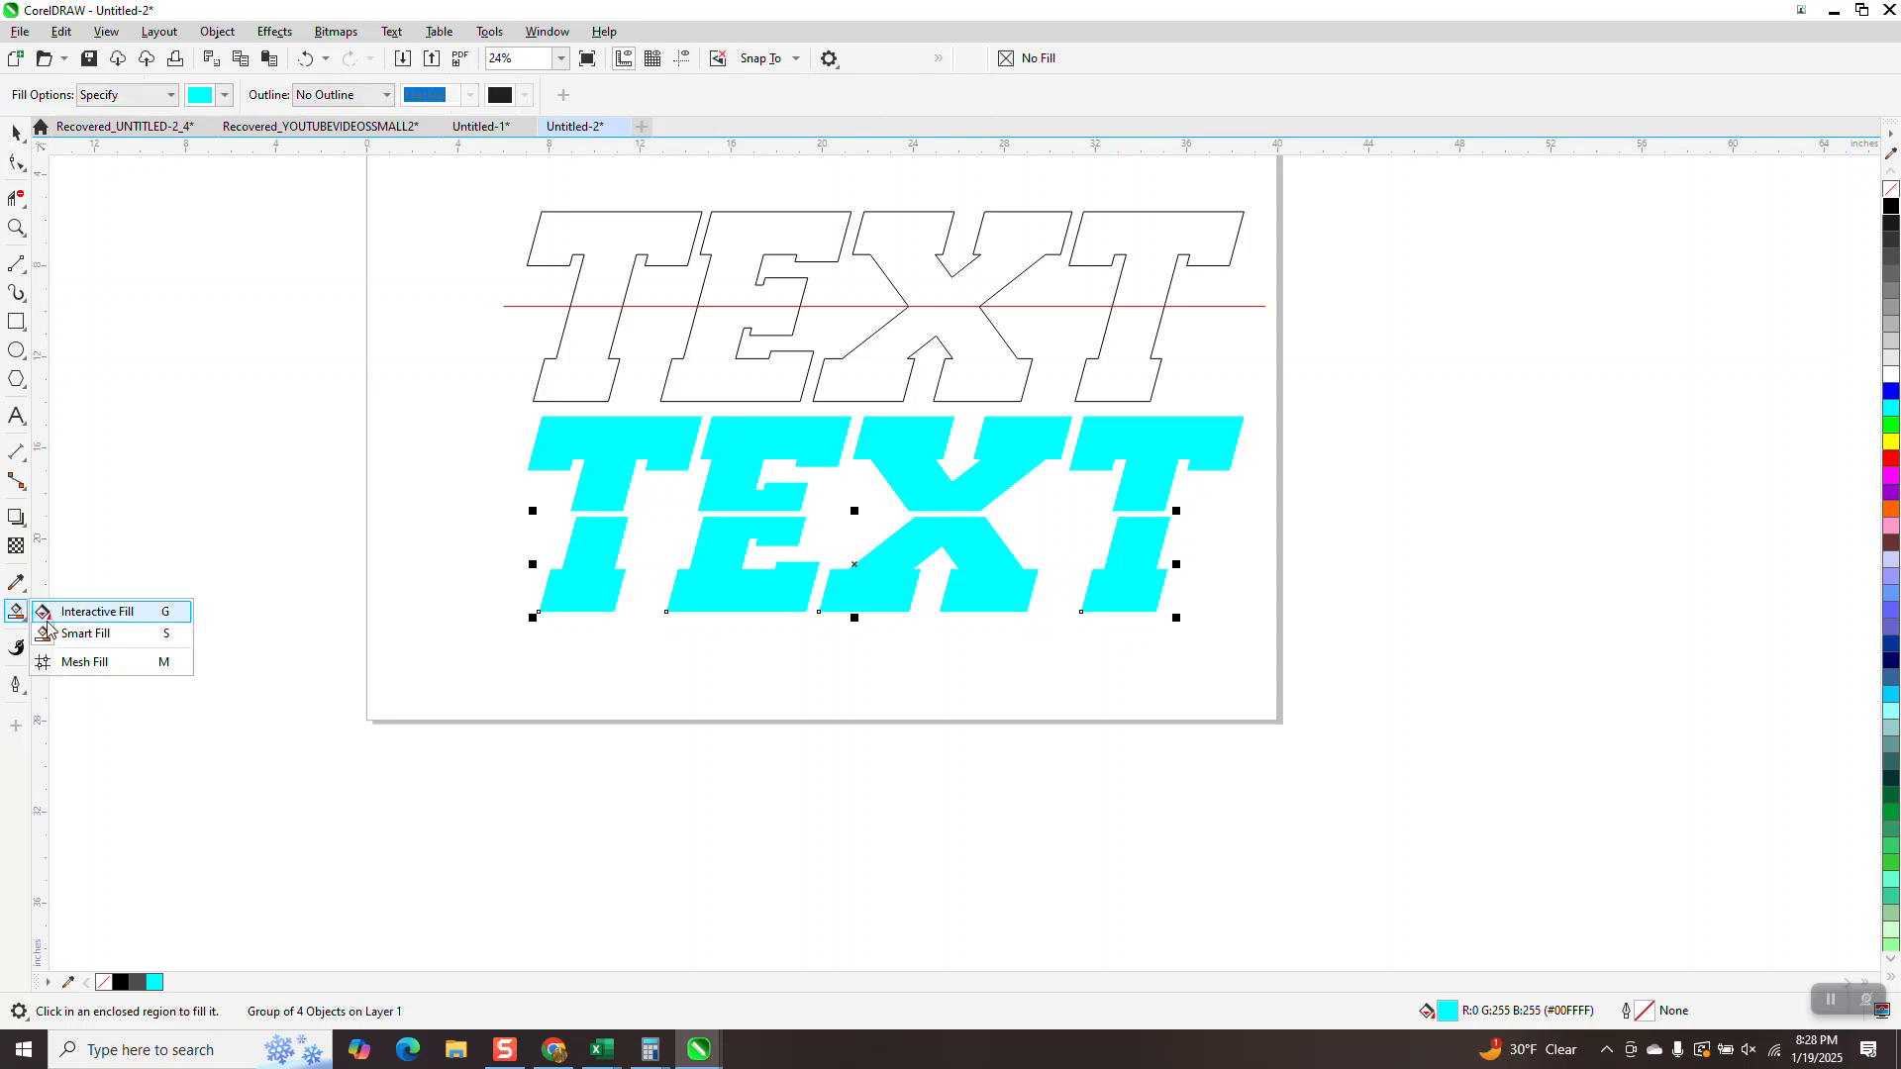
left_click(59, 612)
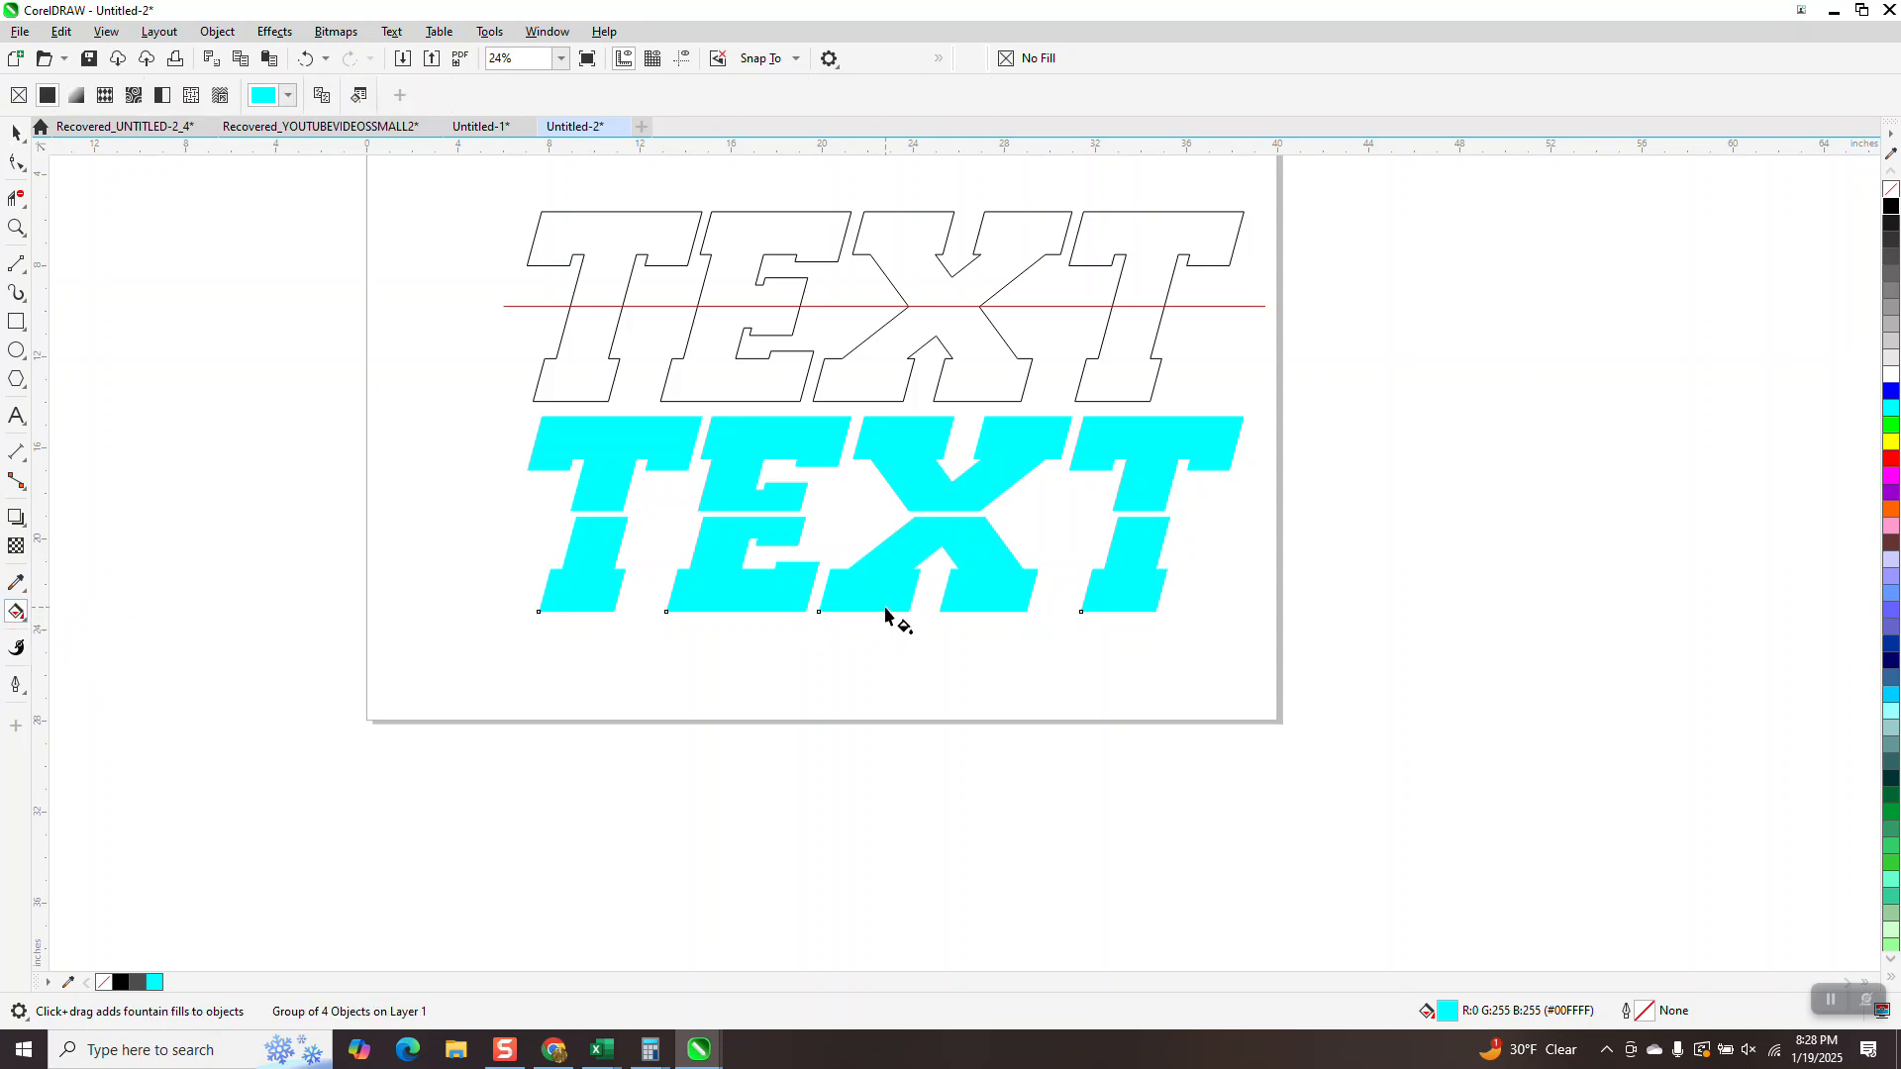
left_click_drag(885, 613, 889, 432)
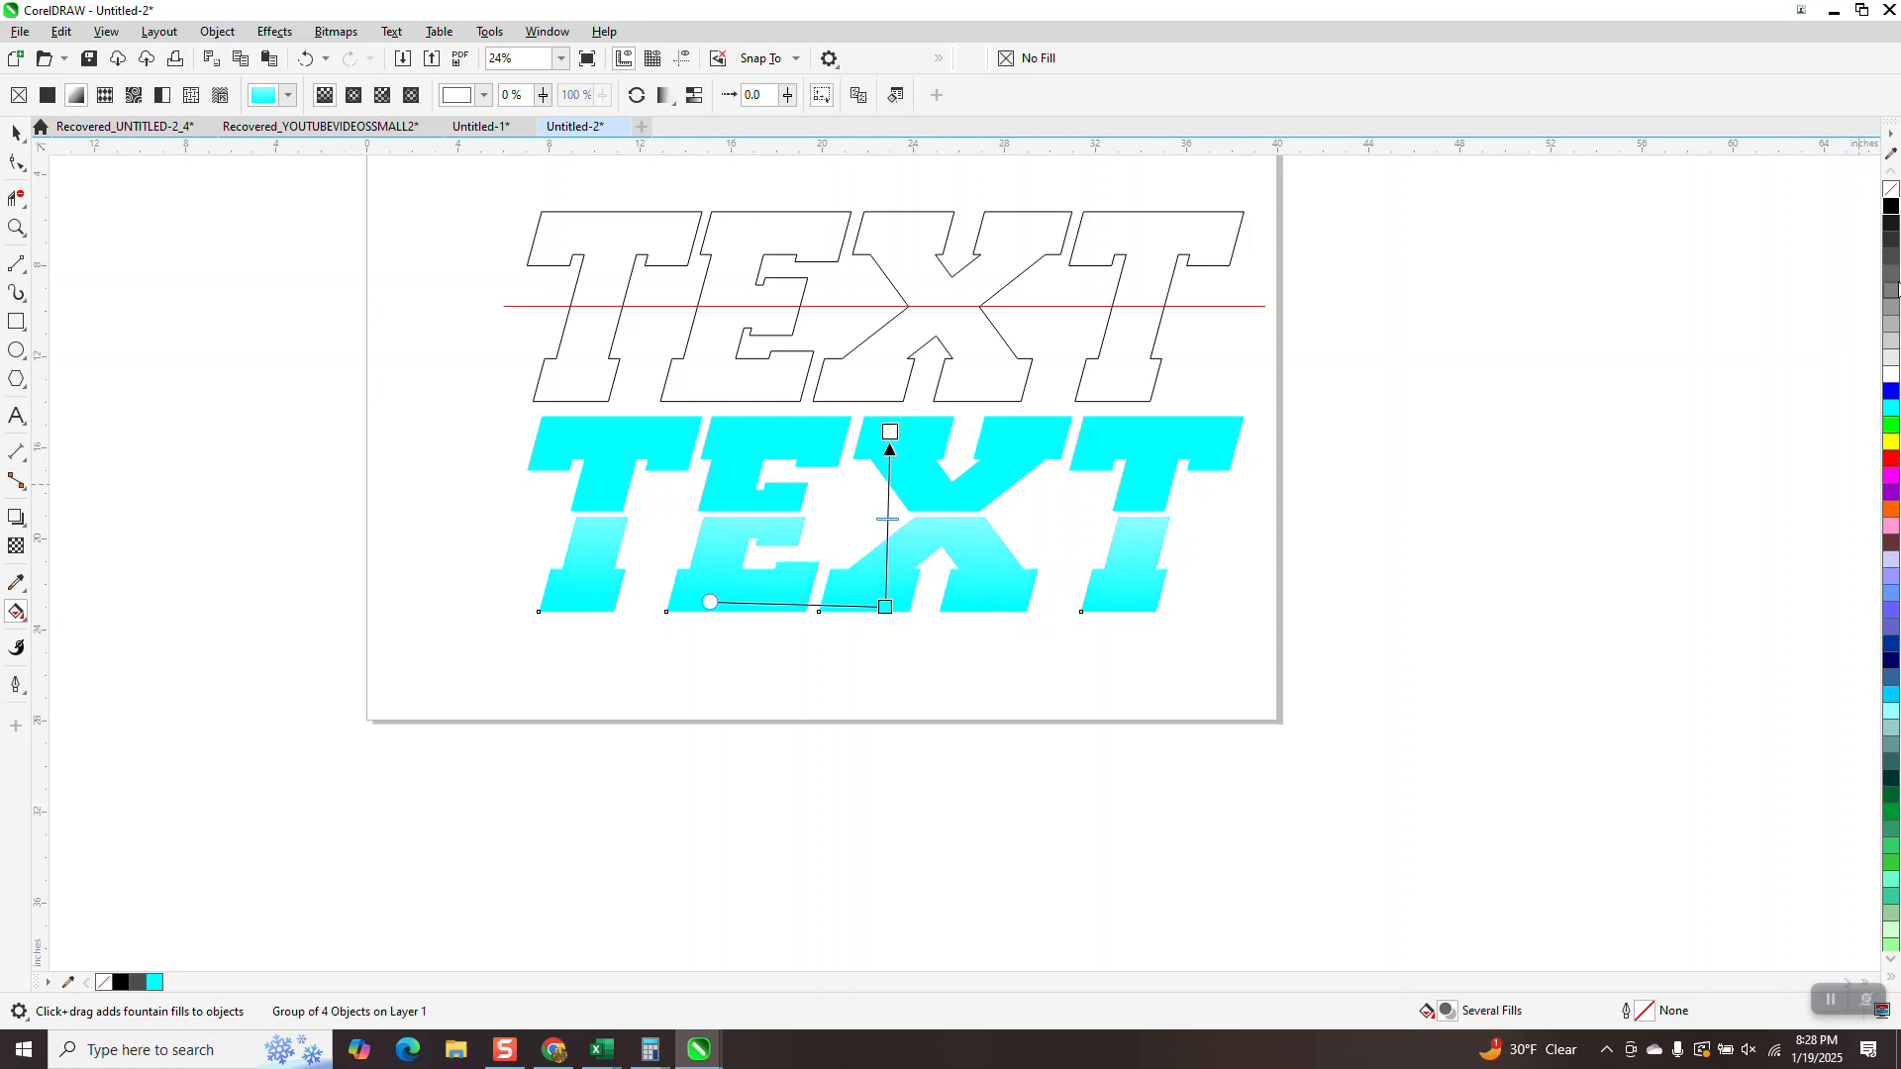
left_click_drag(1891, 228, 889, 431)
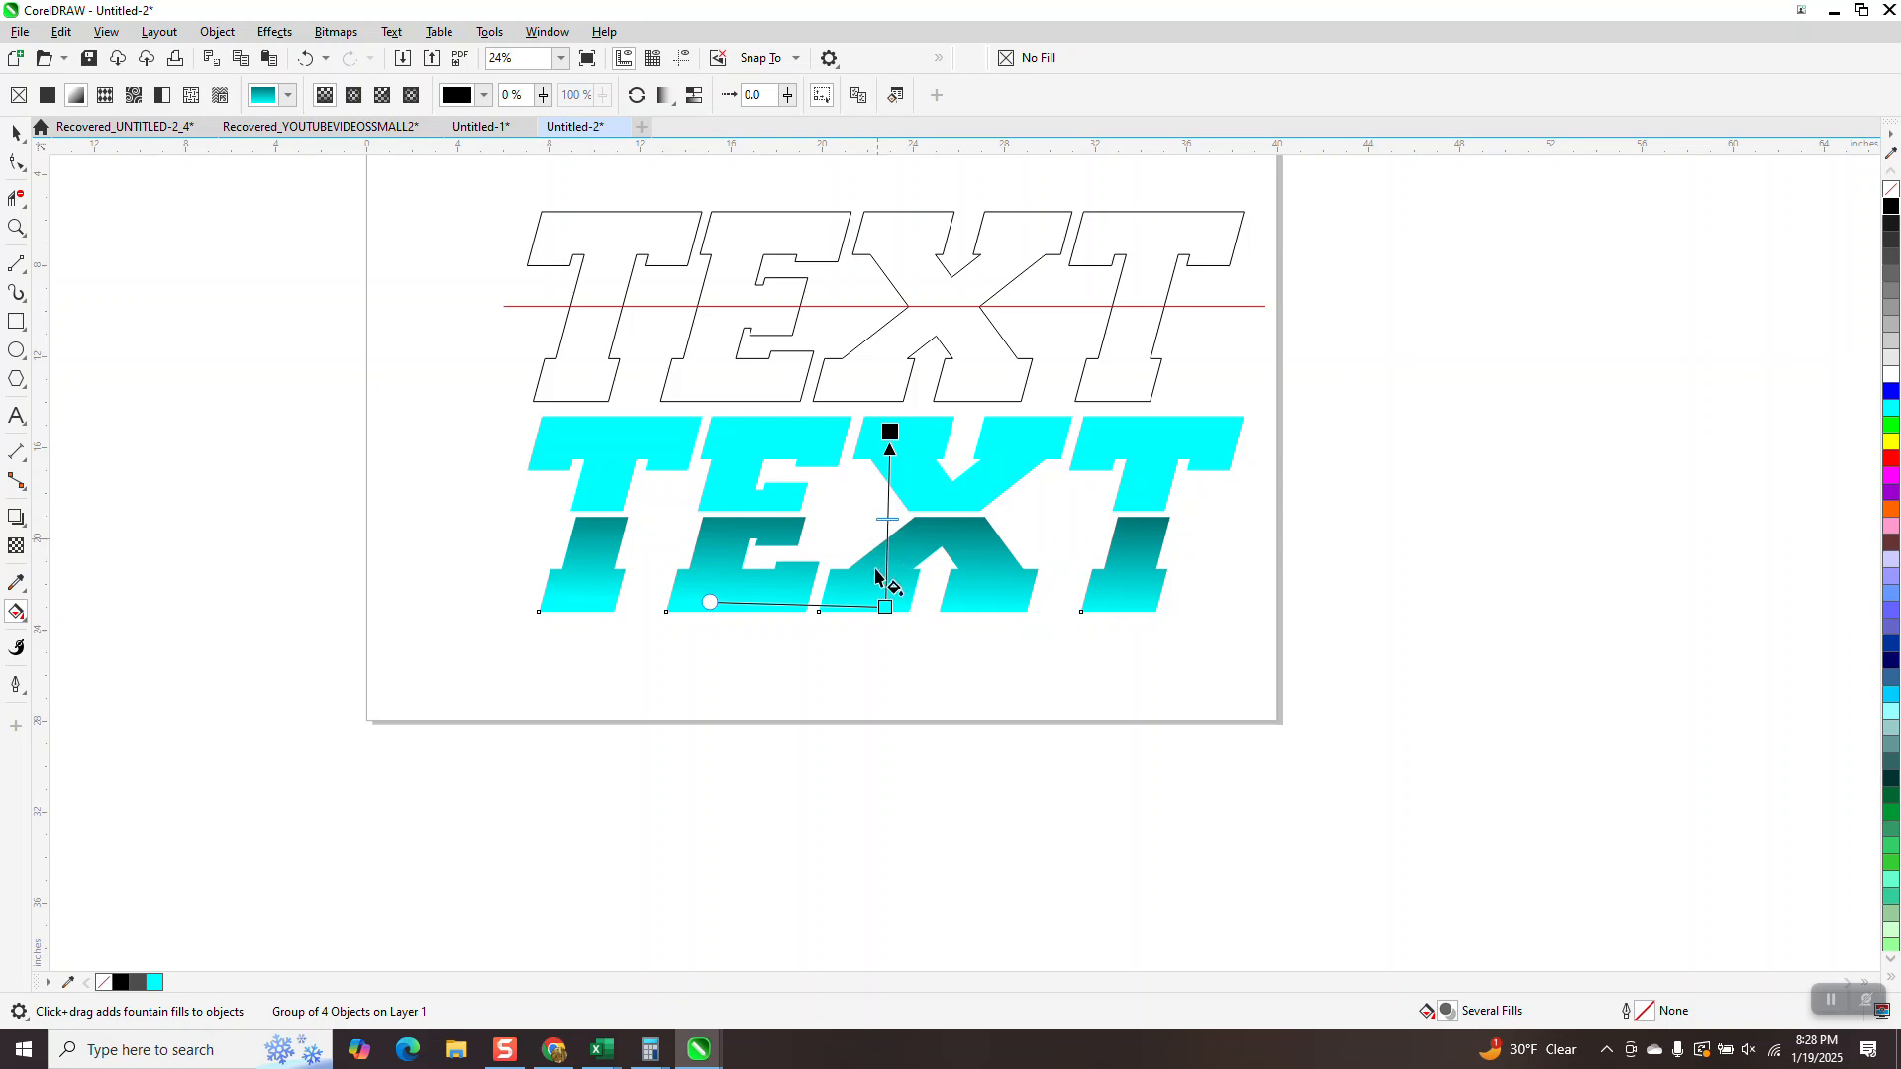
left_click_drag(886, 607, 887, 579)
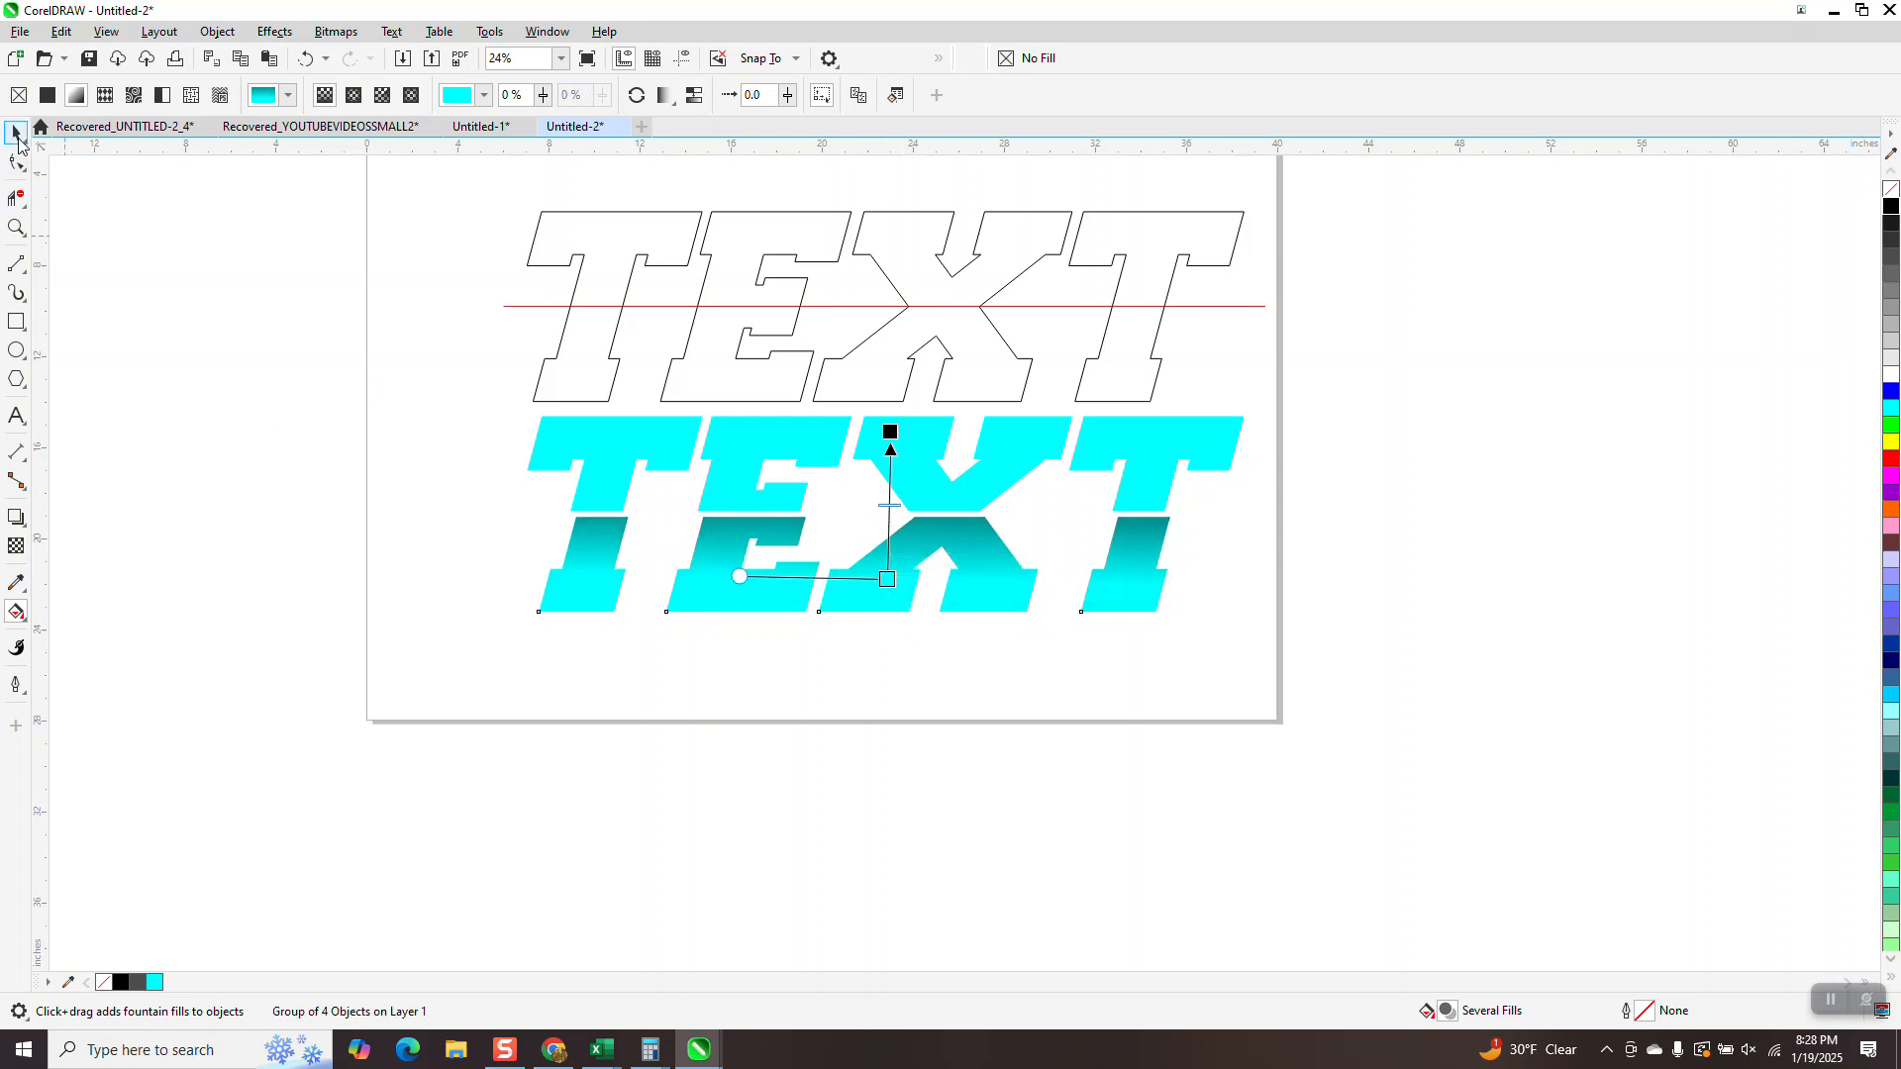
Delete the outlined TEXT and the red horizontal line
left_click(16, 131)
left_click_drag(494, 196, 499, 219)
left_click_drag(1298, 408, 1324, 419)
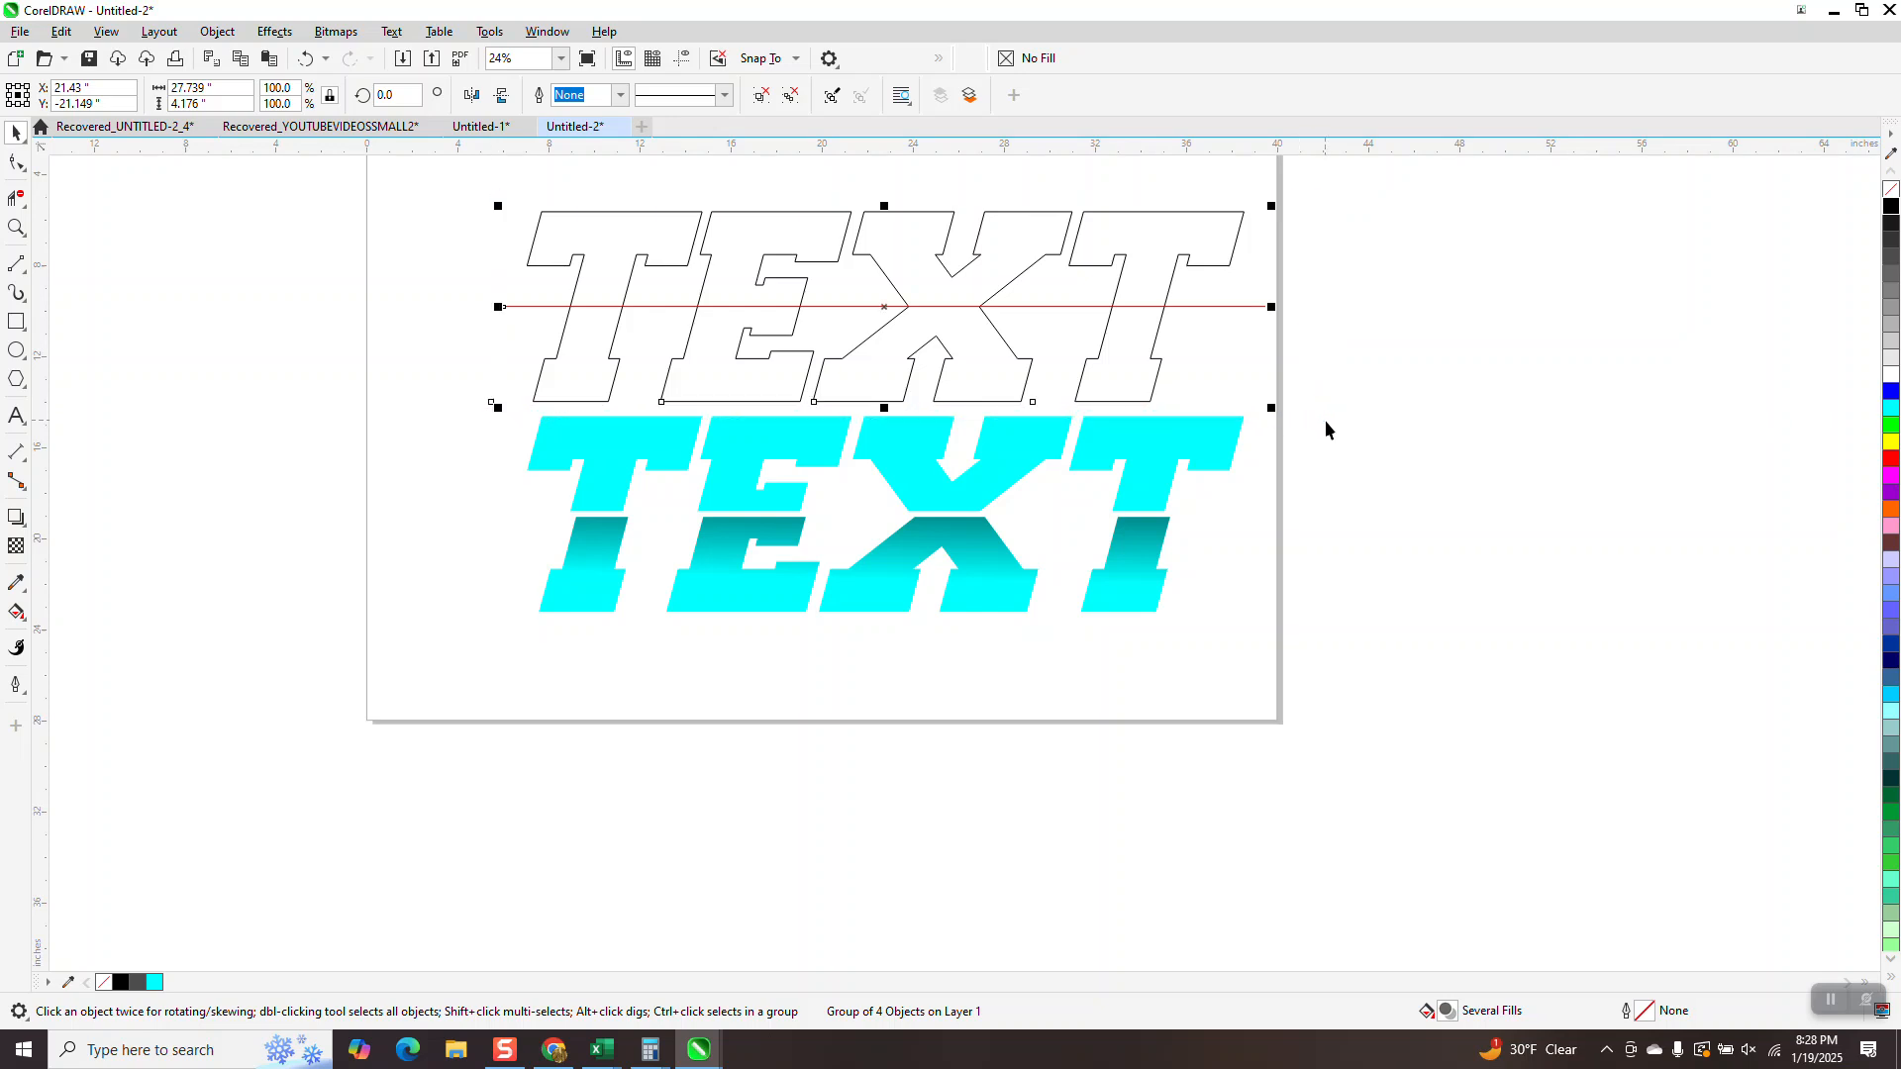
key("Delete")
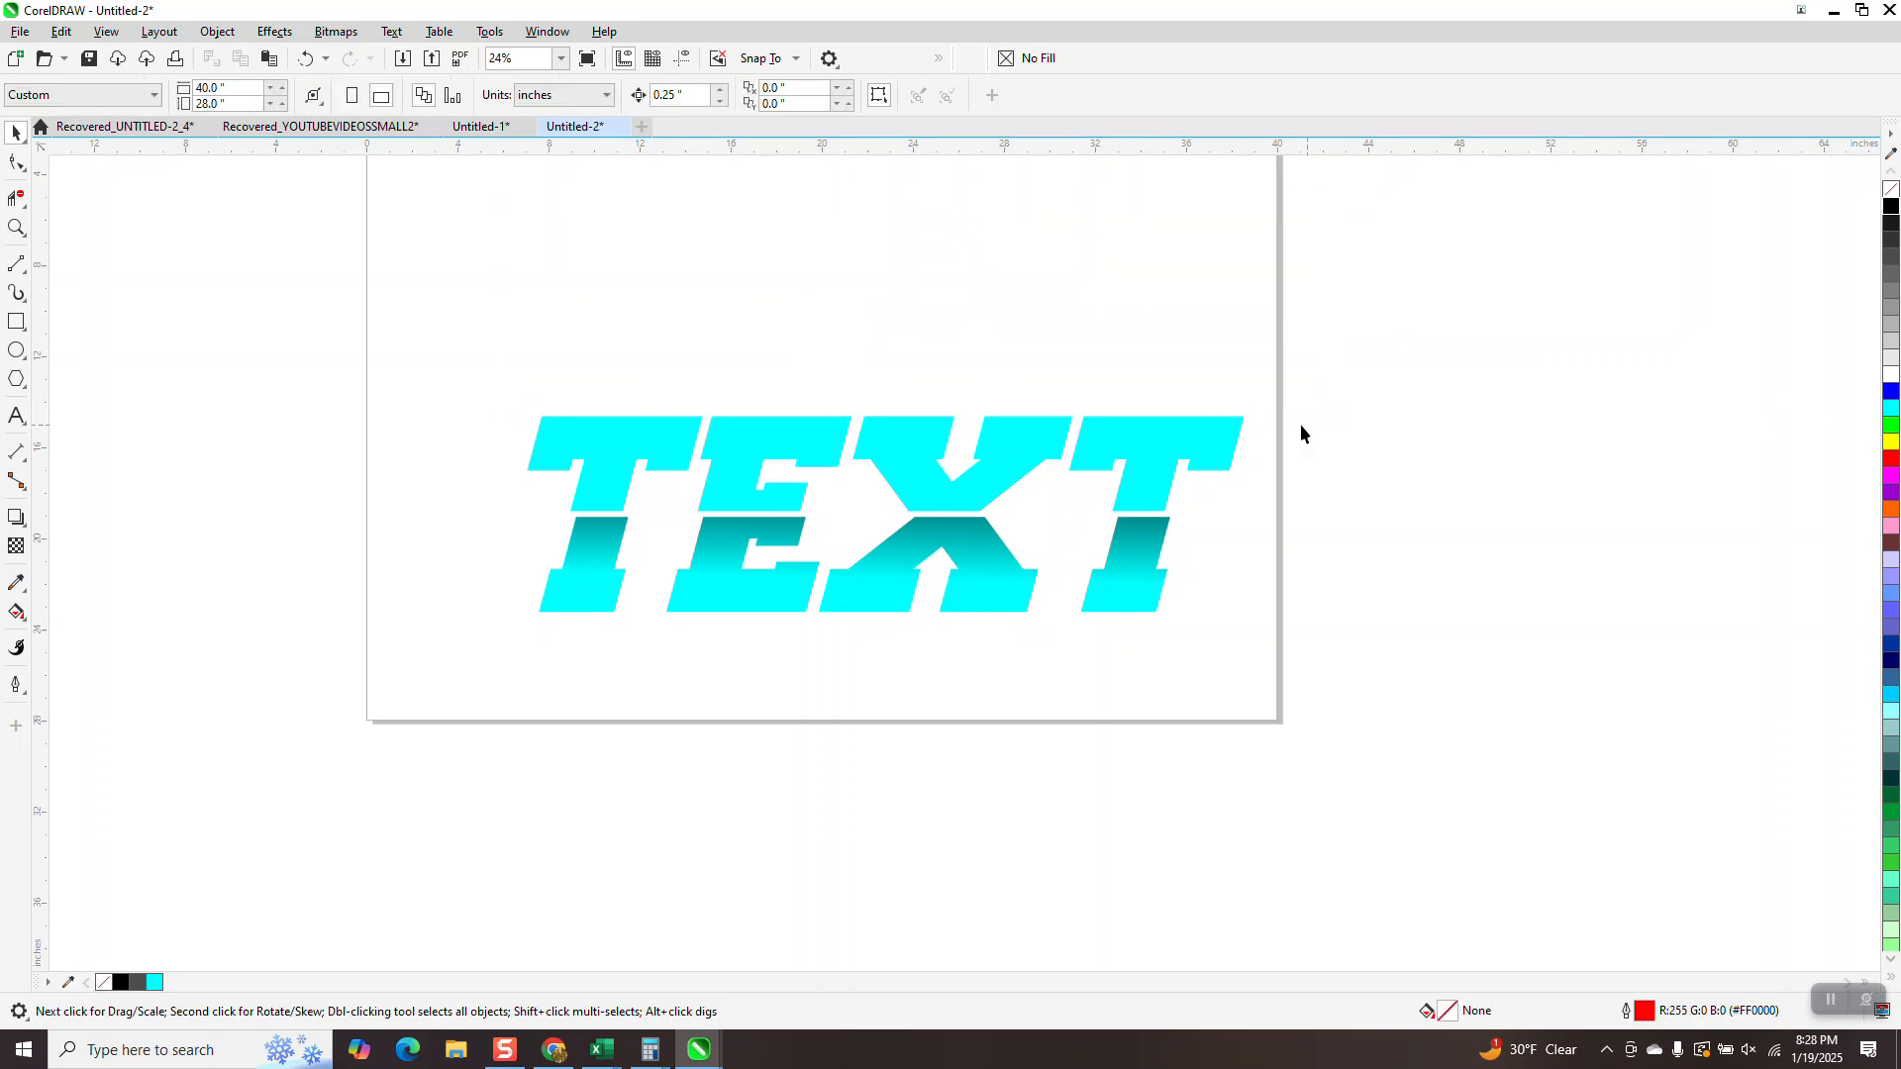
Draw a rectangle about 34.2 by 13.1 inches around the cyan letters and fill it black
left_click(16, 320)
left_click_drag(506, 386, 1285, 683)
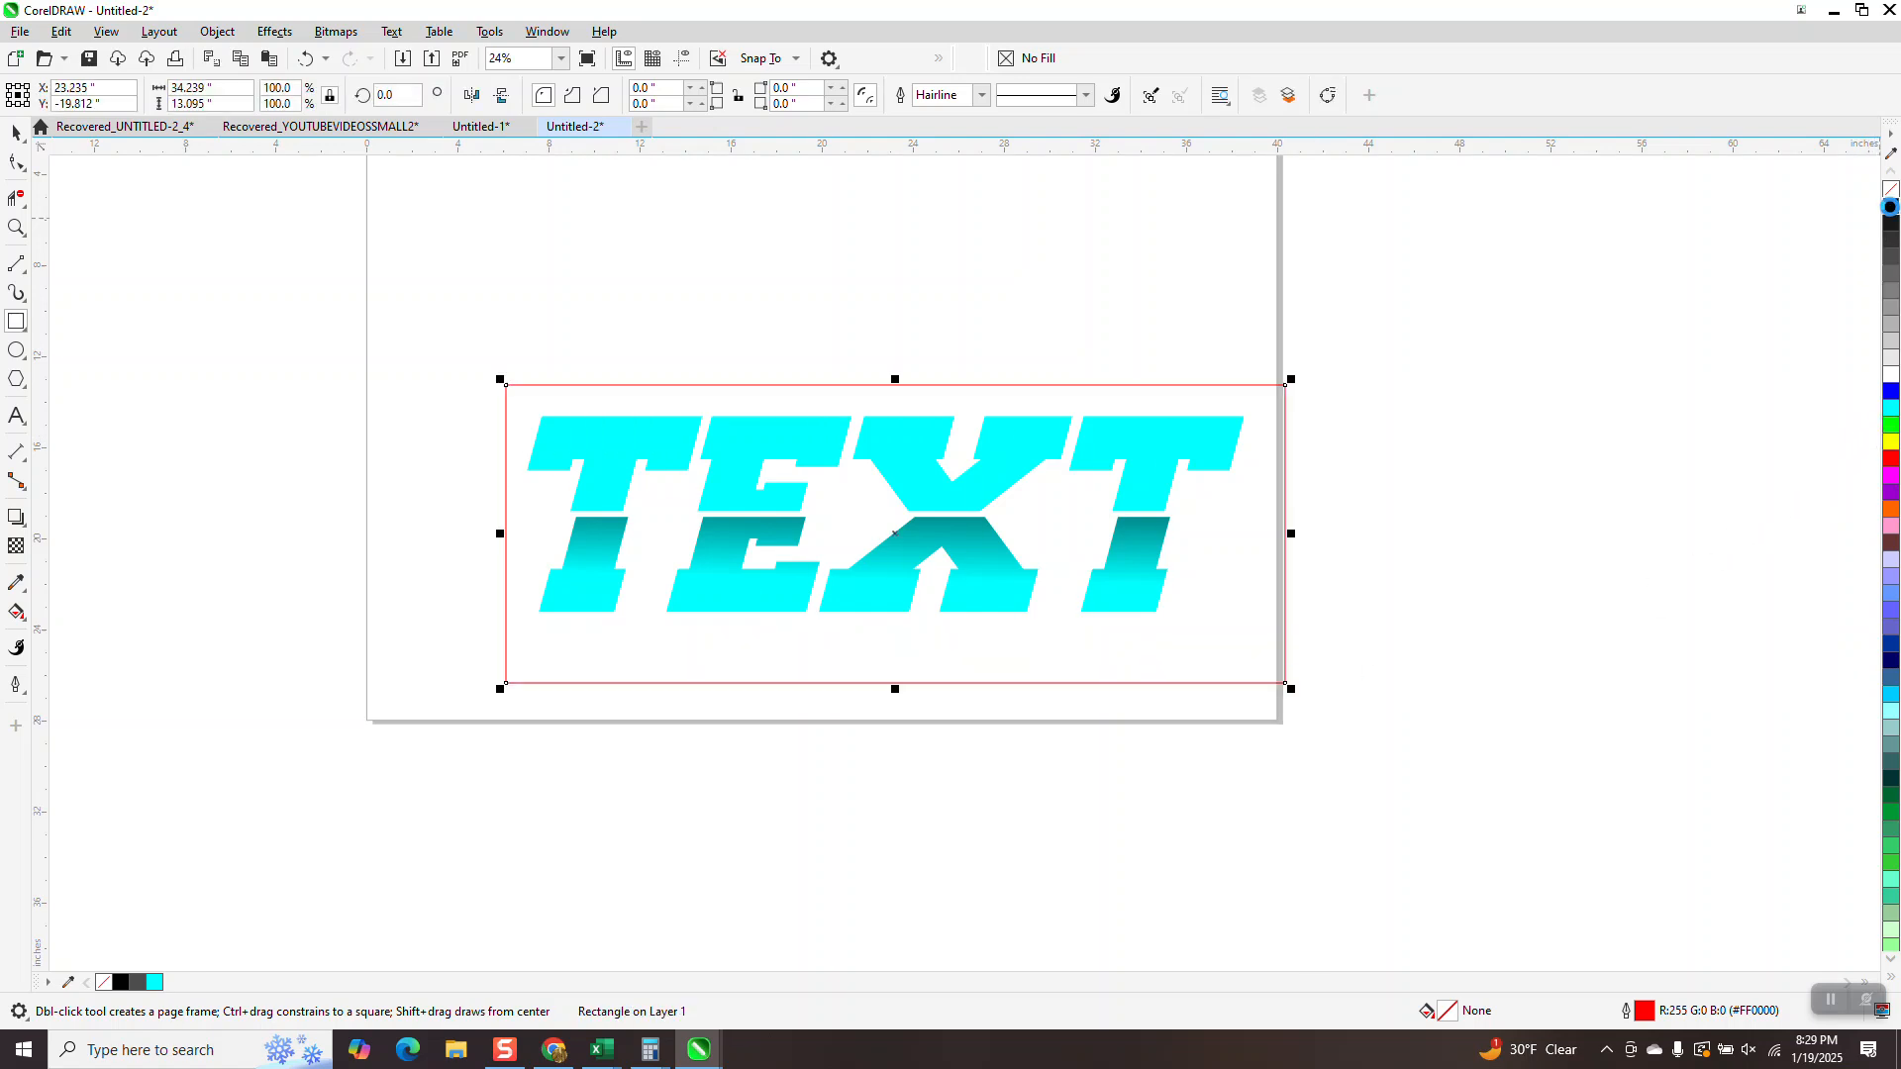
left_click(1890, 205)
Send the black rectangle to the back of the page, behind the cyan letters
left_click(234, 34)
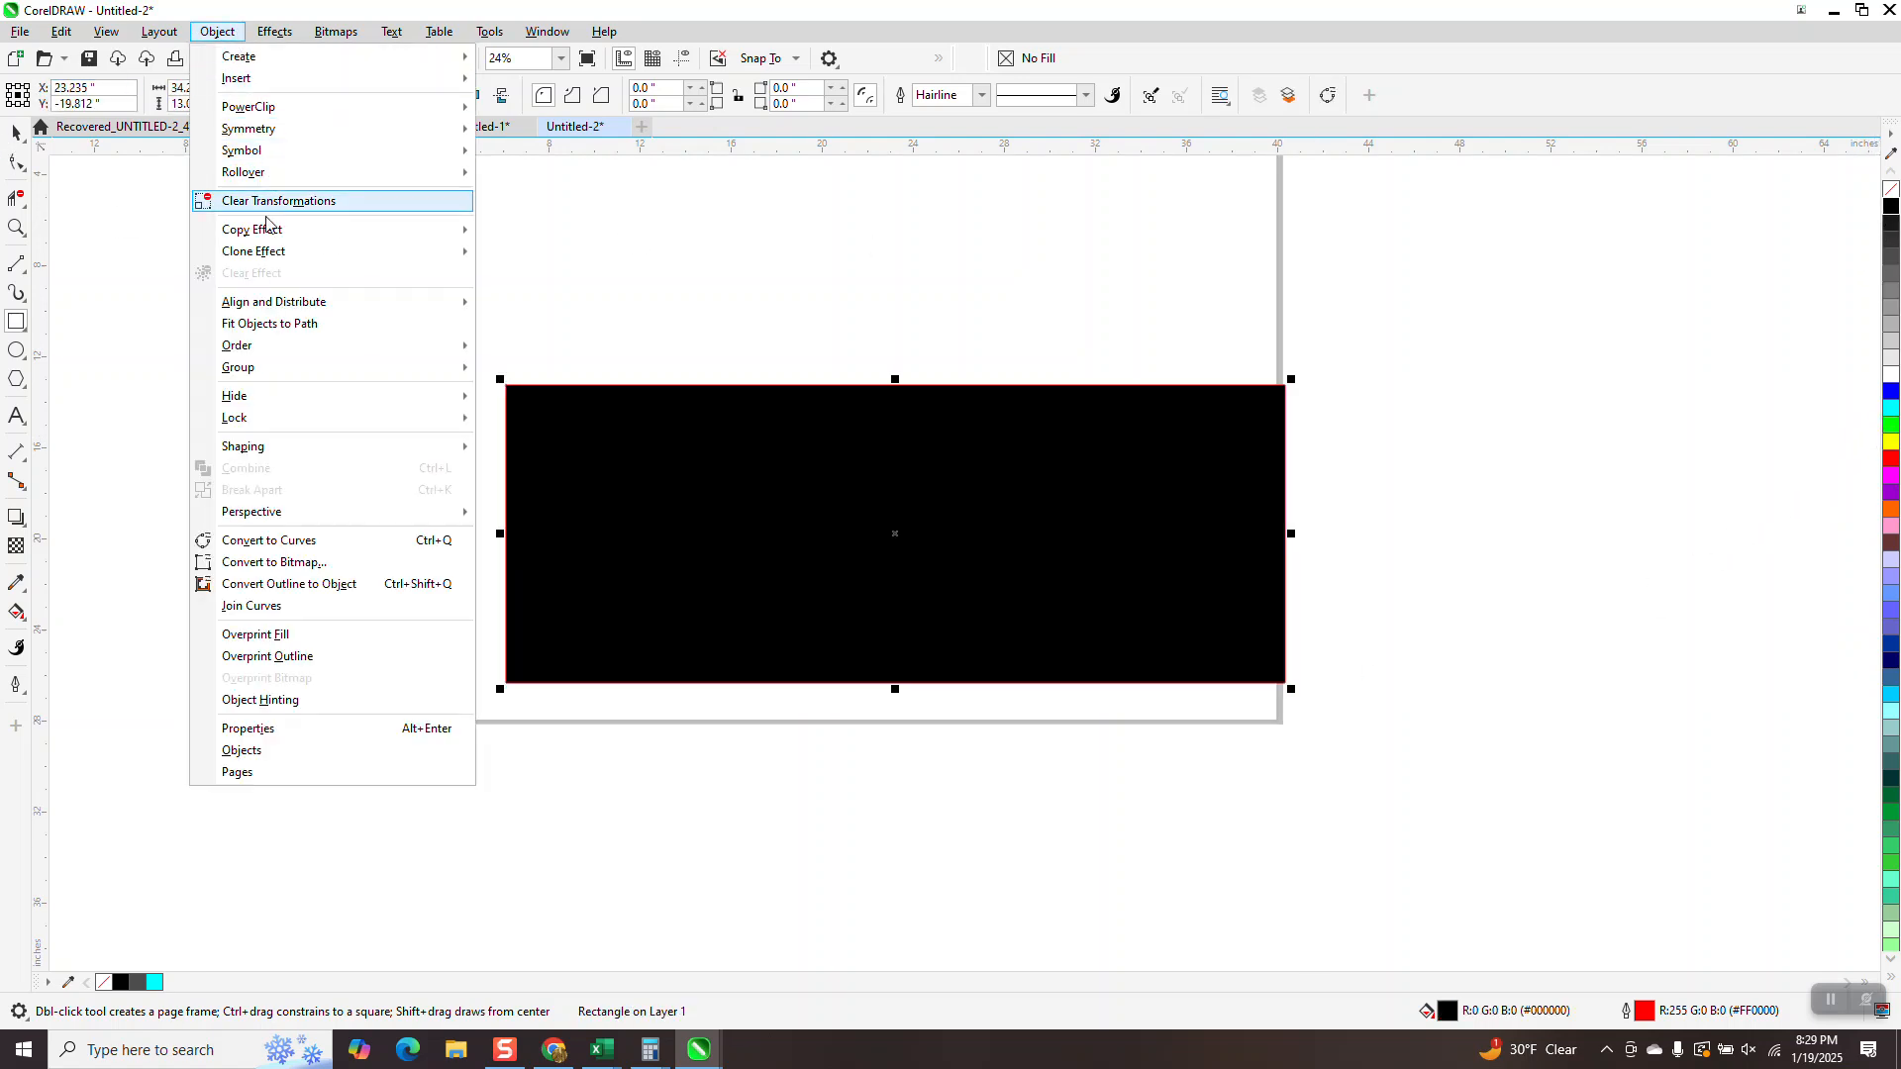
mouse_move(249, 347)
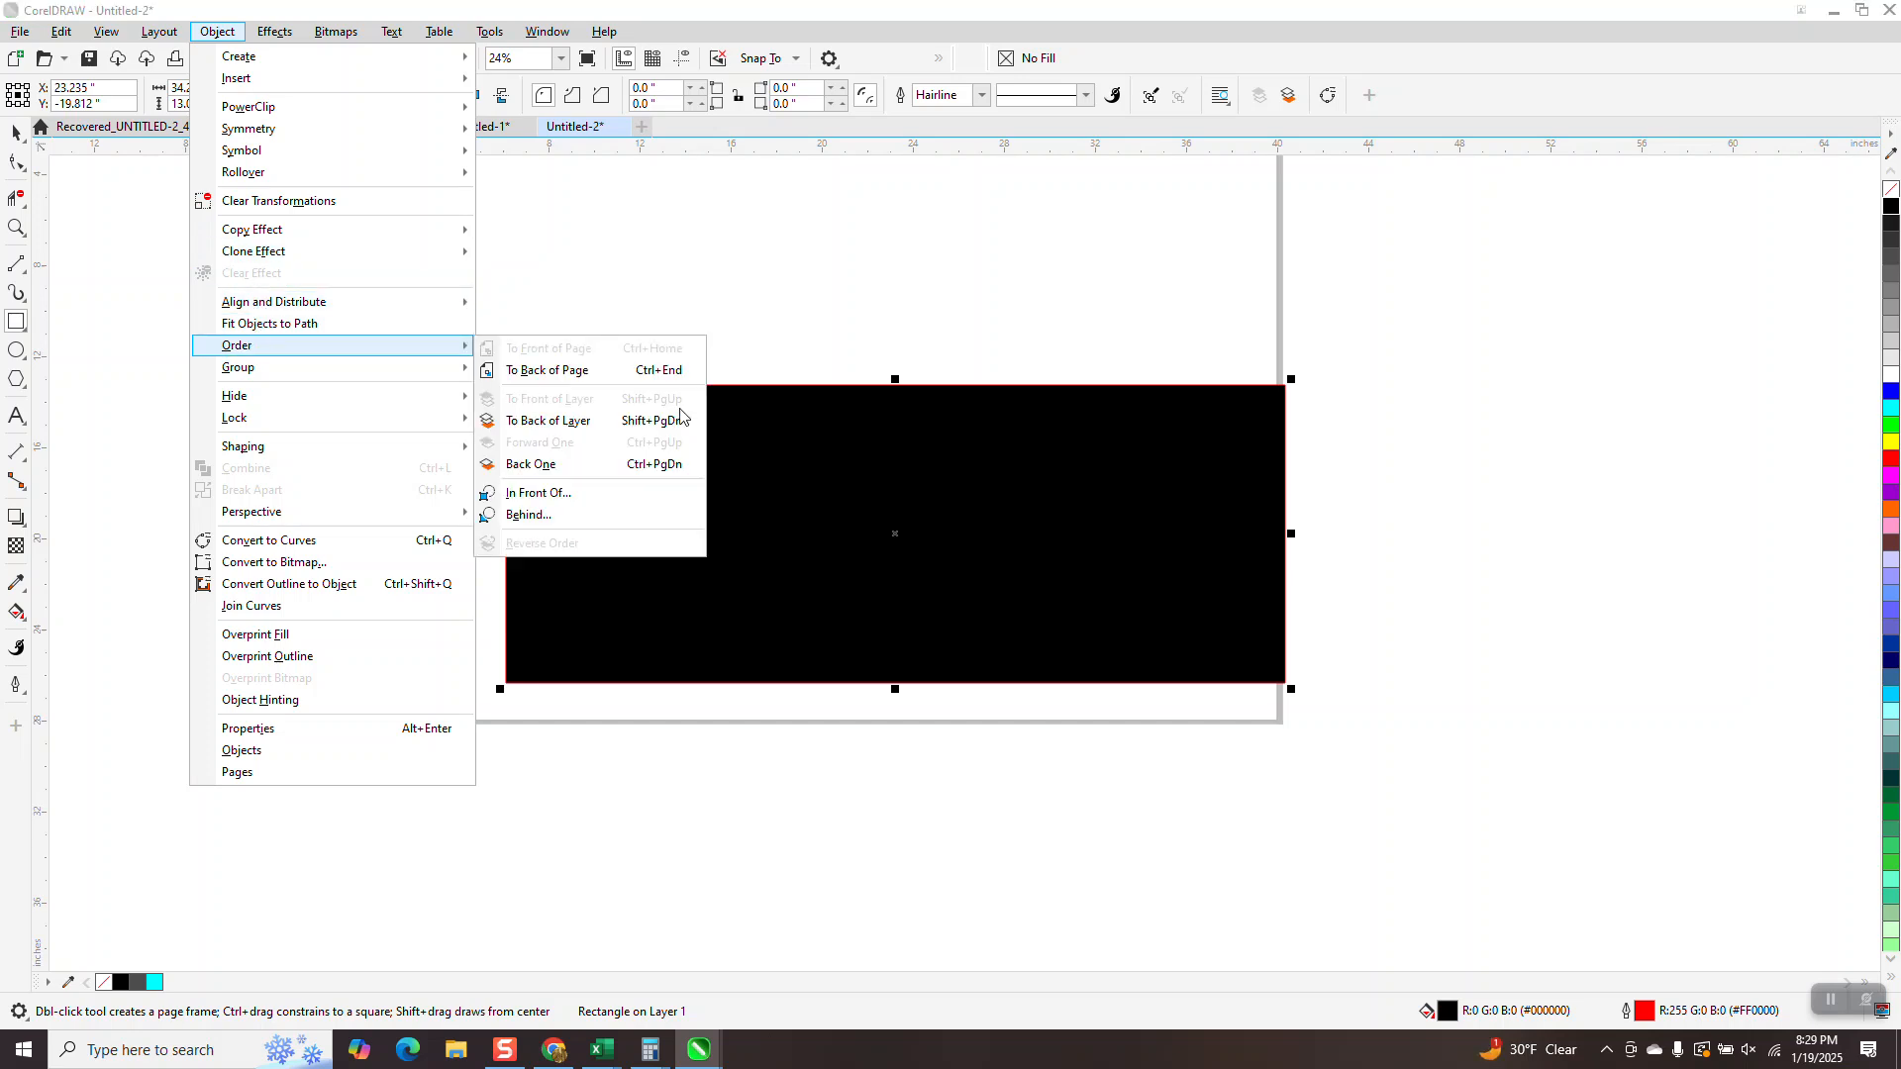
left_click(572, 373)
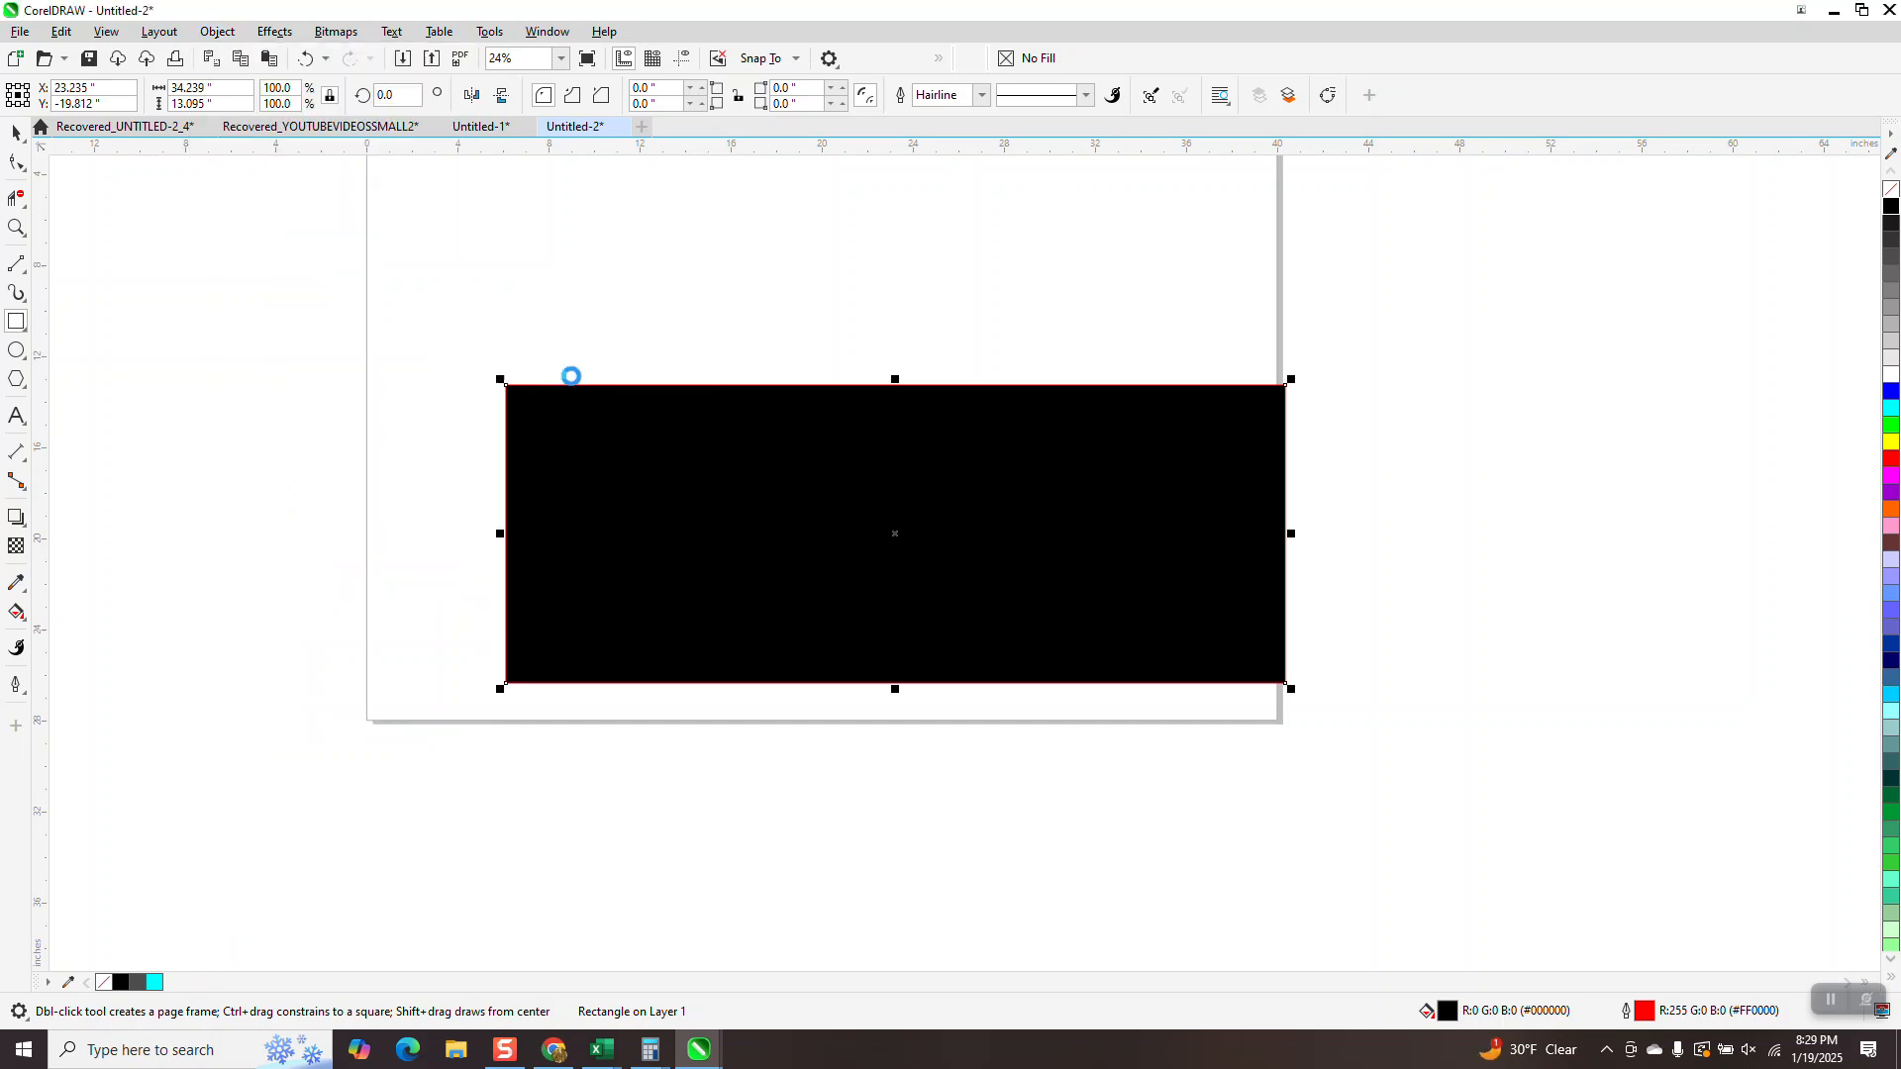
left_click(23, 238)
left_click_drag(479, 395, 1269, 686)
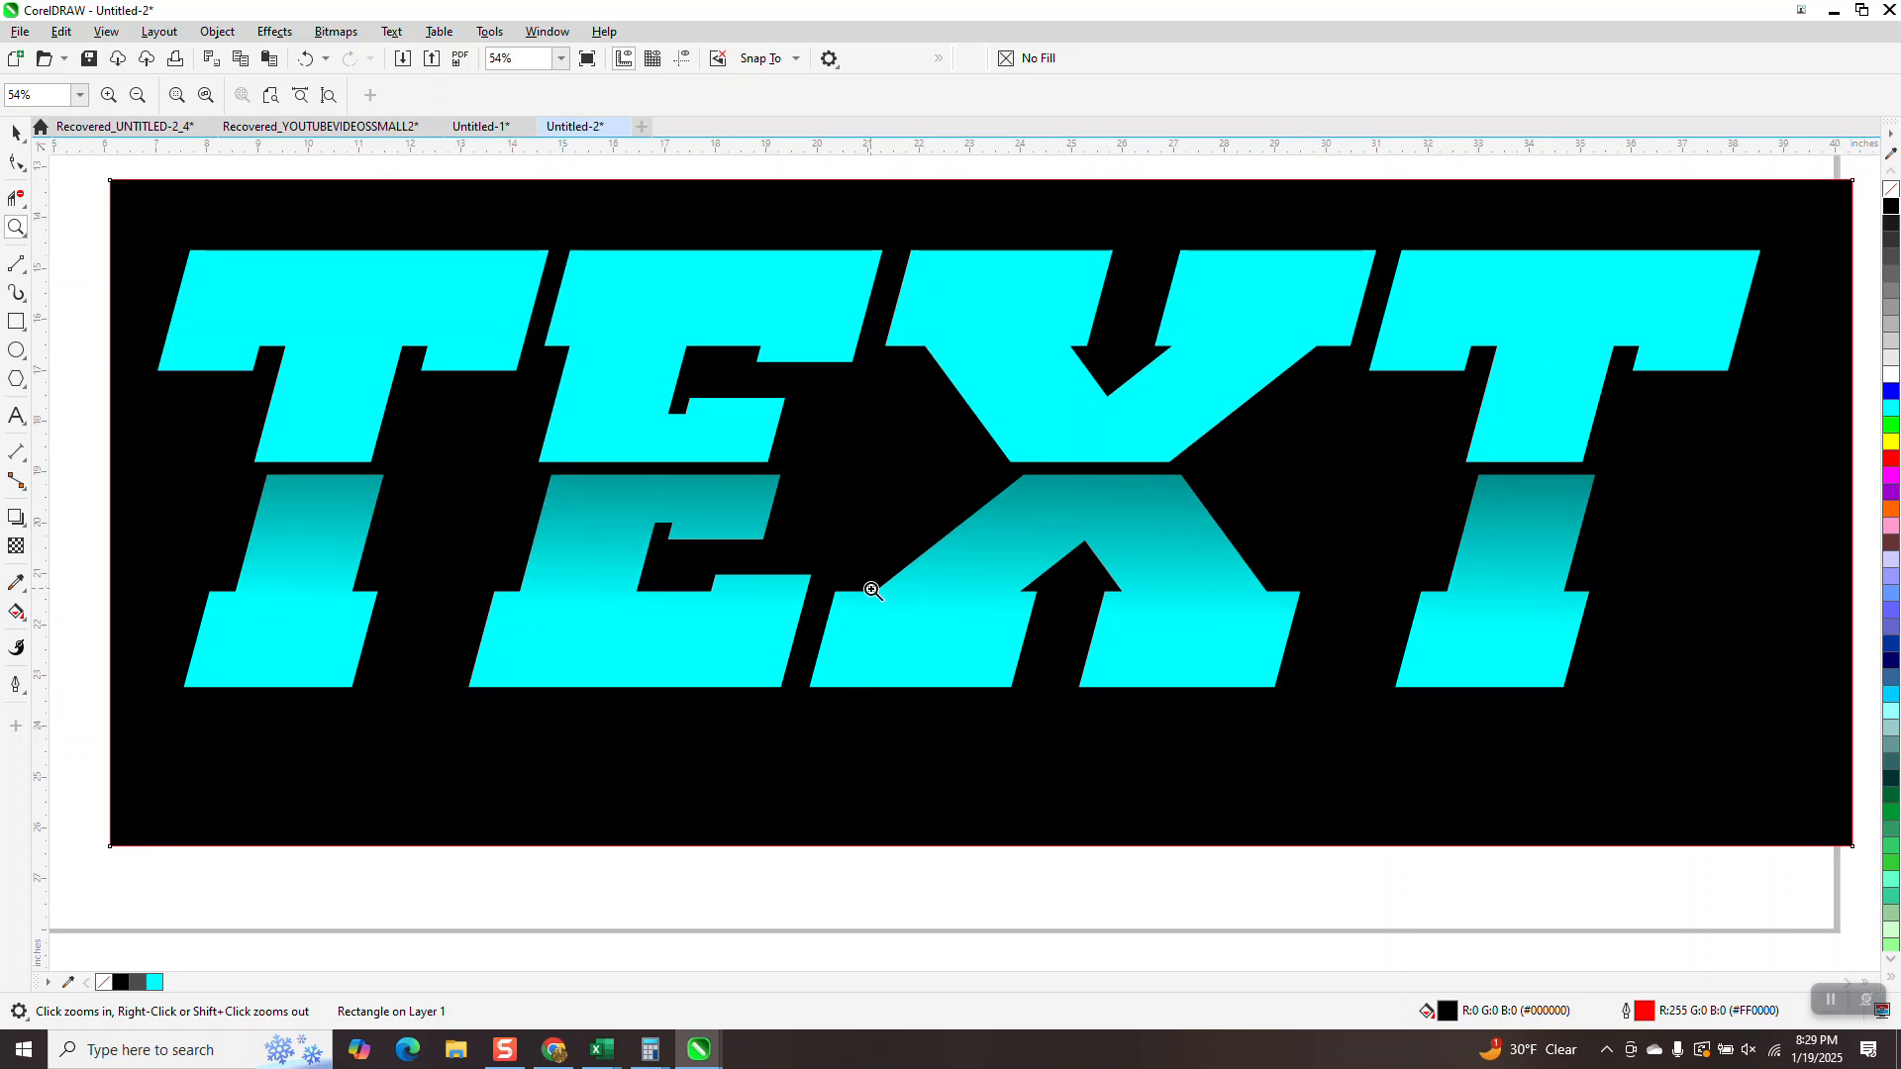
Shorten the lower halves' fountain fill by lowering its black end to just above the split, keeping the gradient vertical, and deselect the group
scroll(873, 591, "down", 1)
scroll(872, 598, "down", 2)
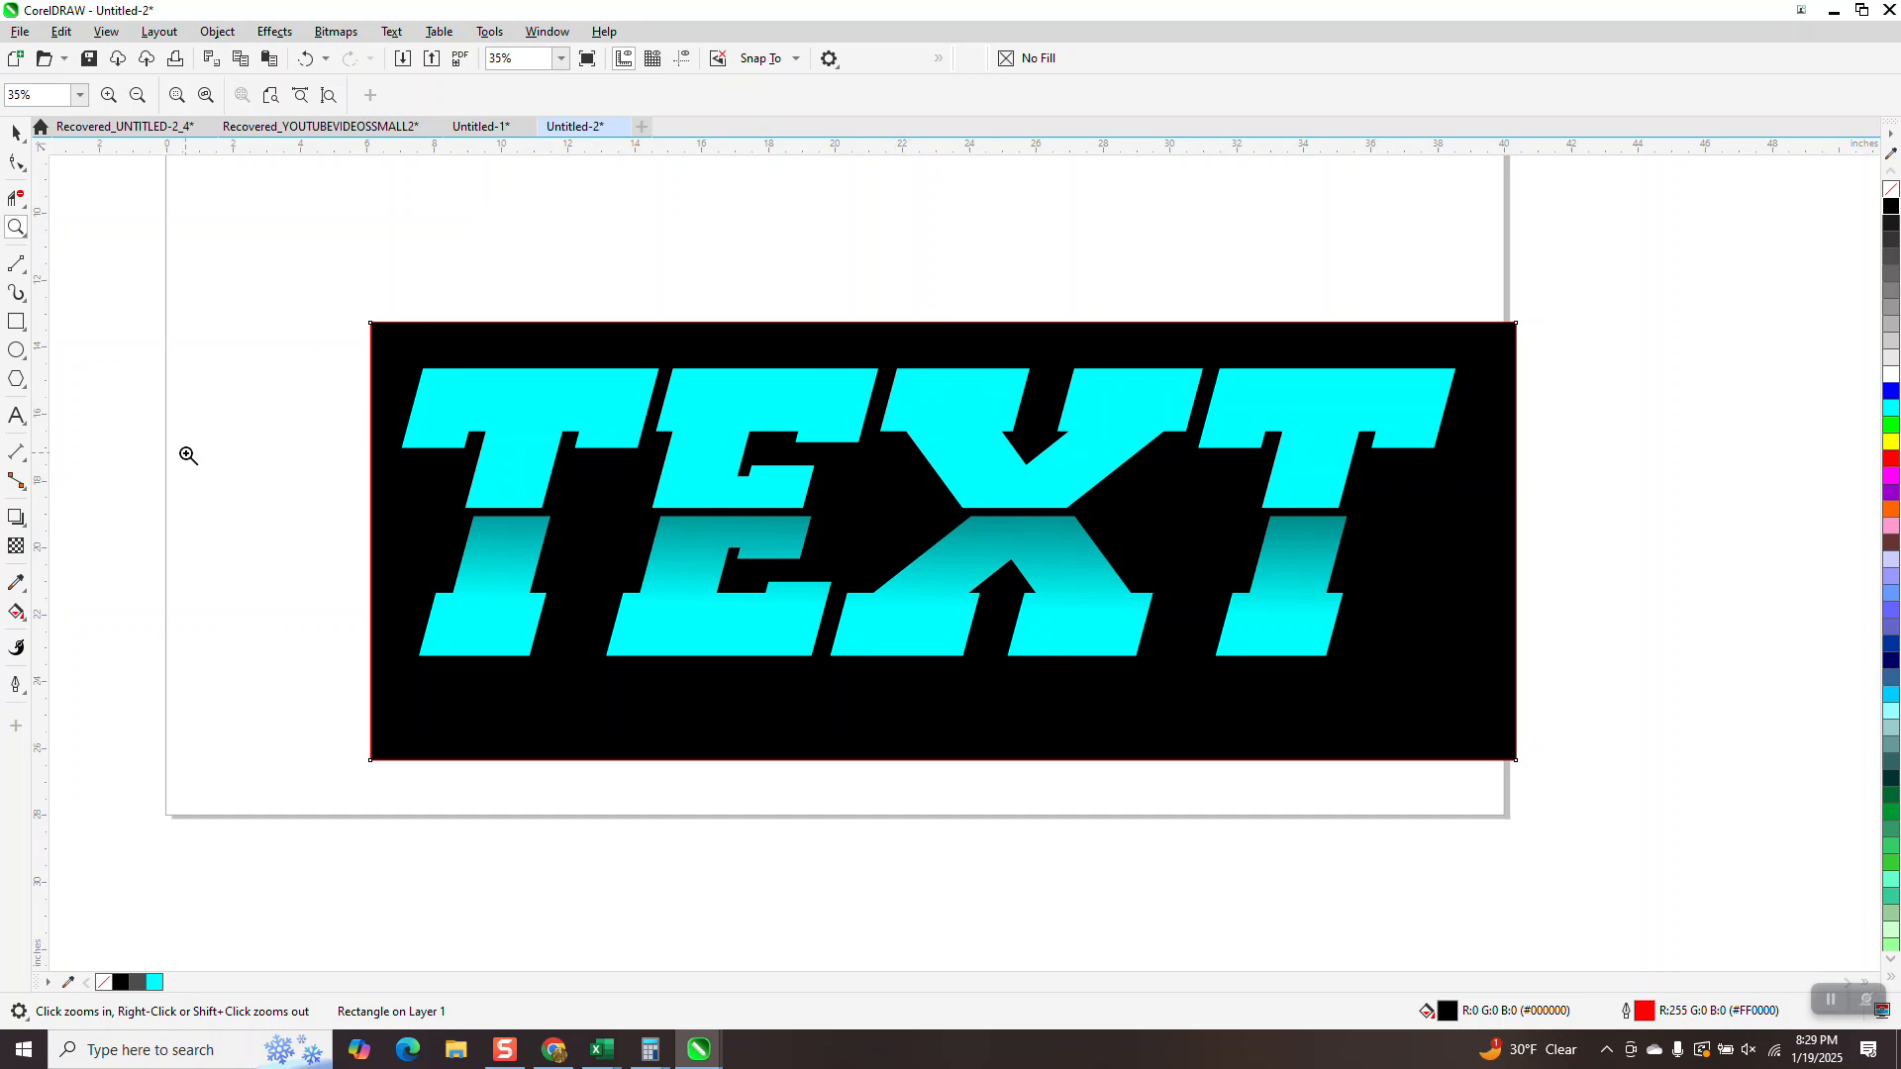
left_click(27, 624)
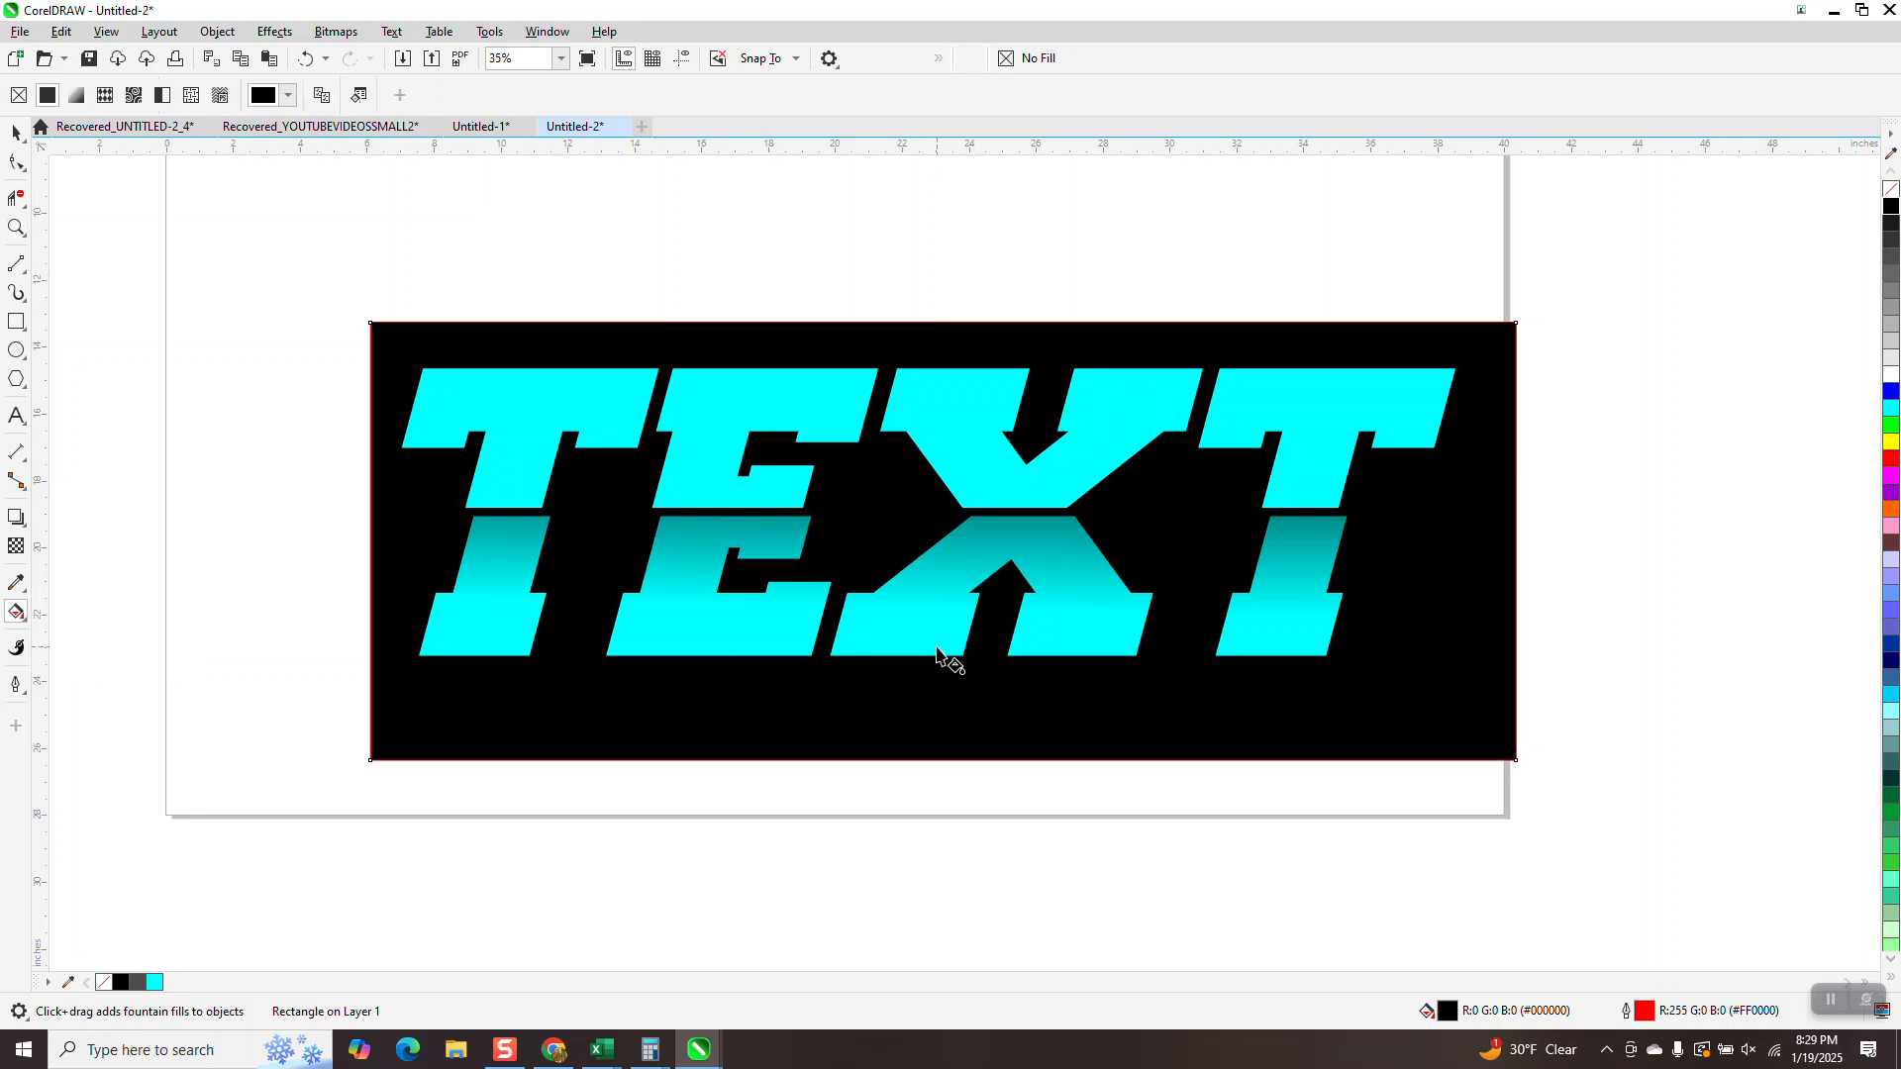
left_click(946, 653)
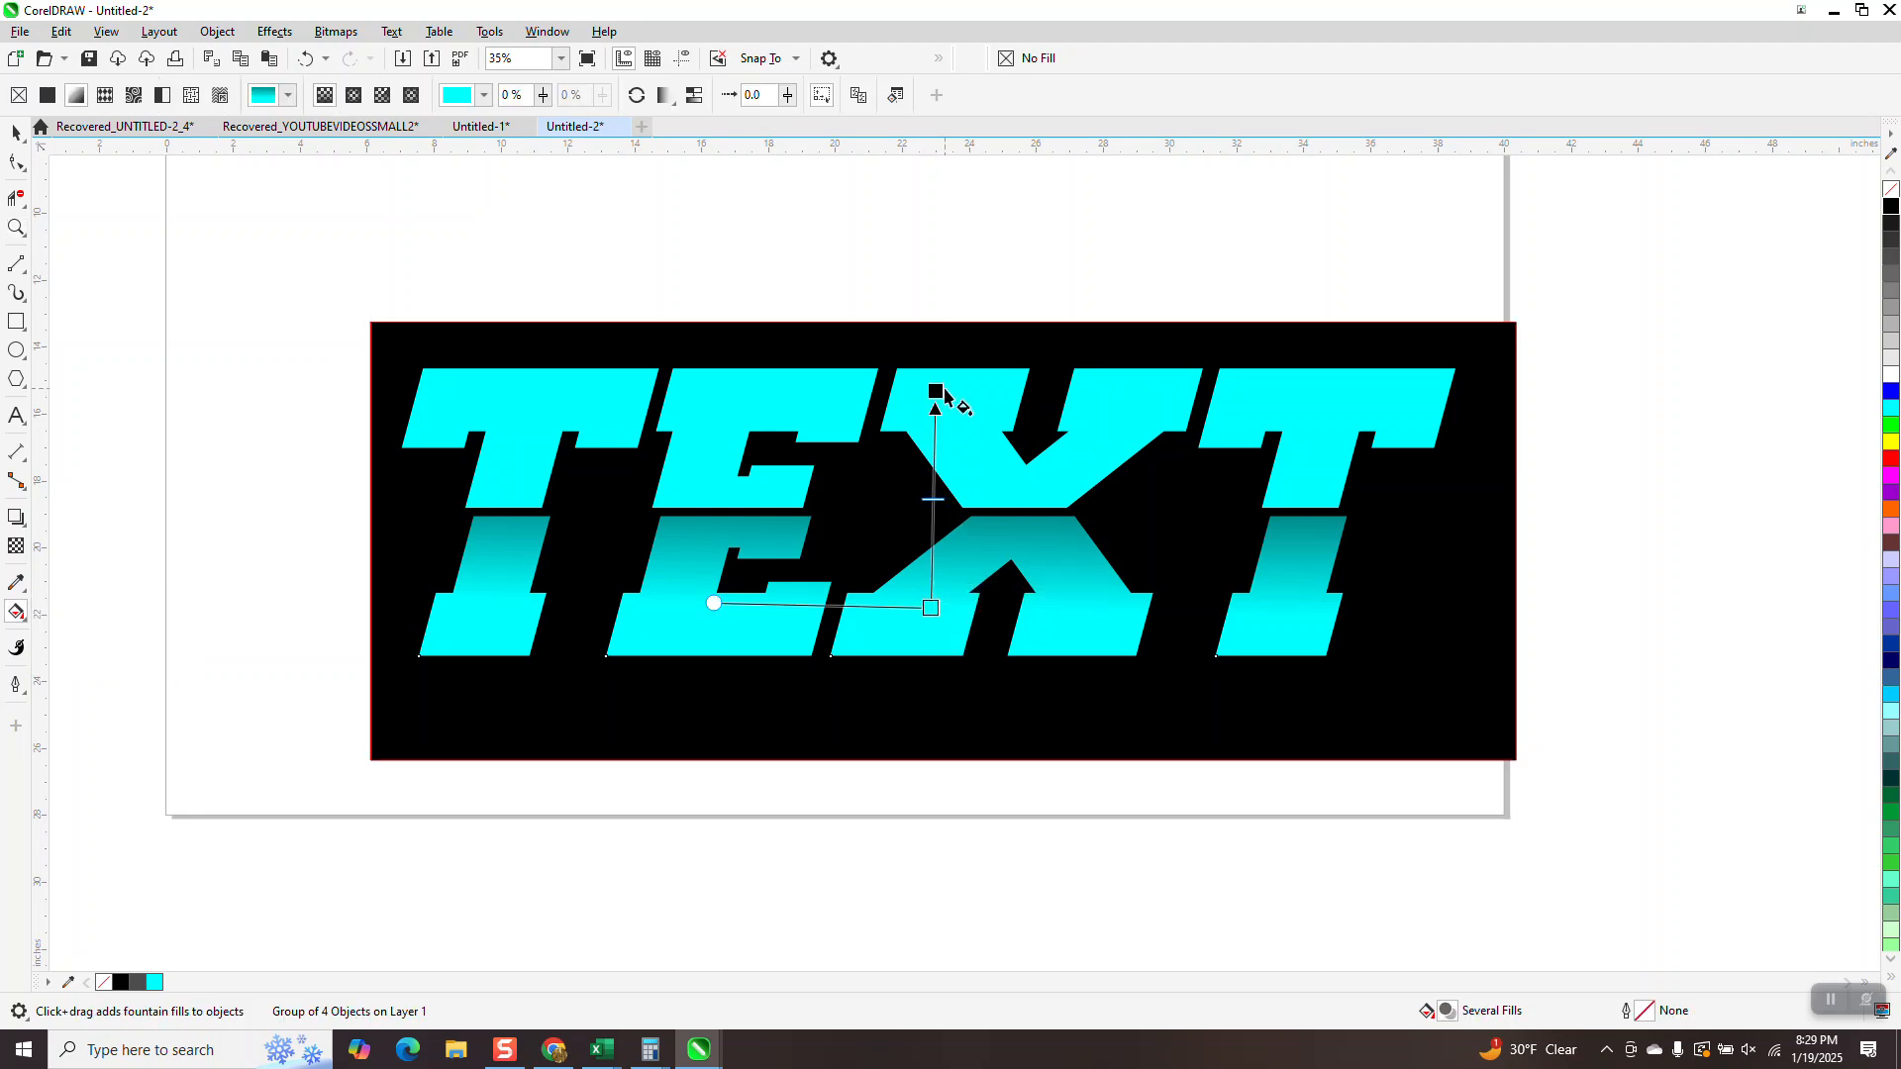
left_click_drag(935, 391, 939, 416)
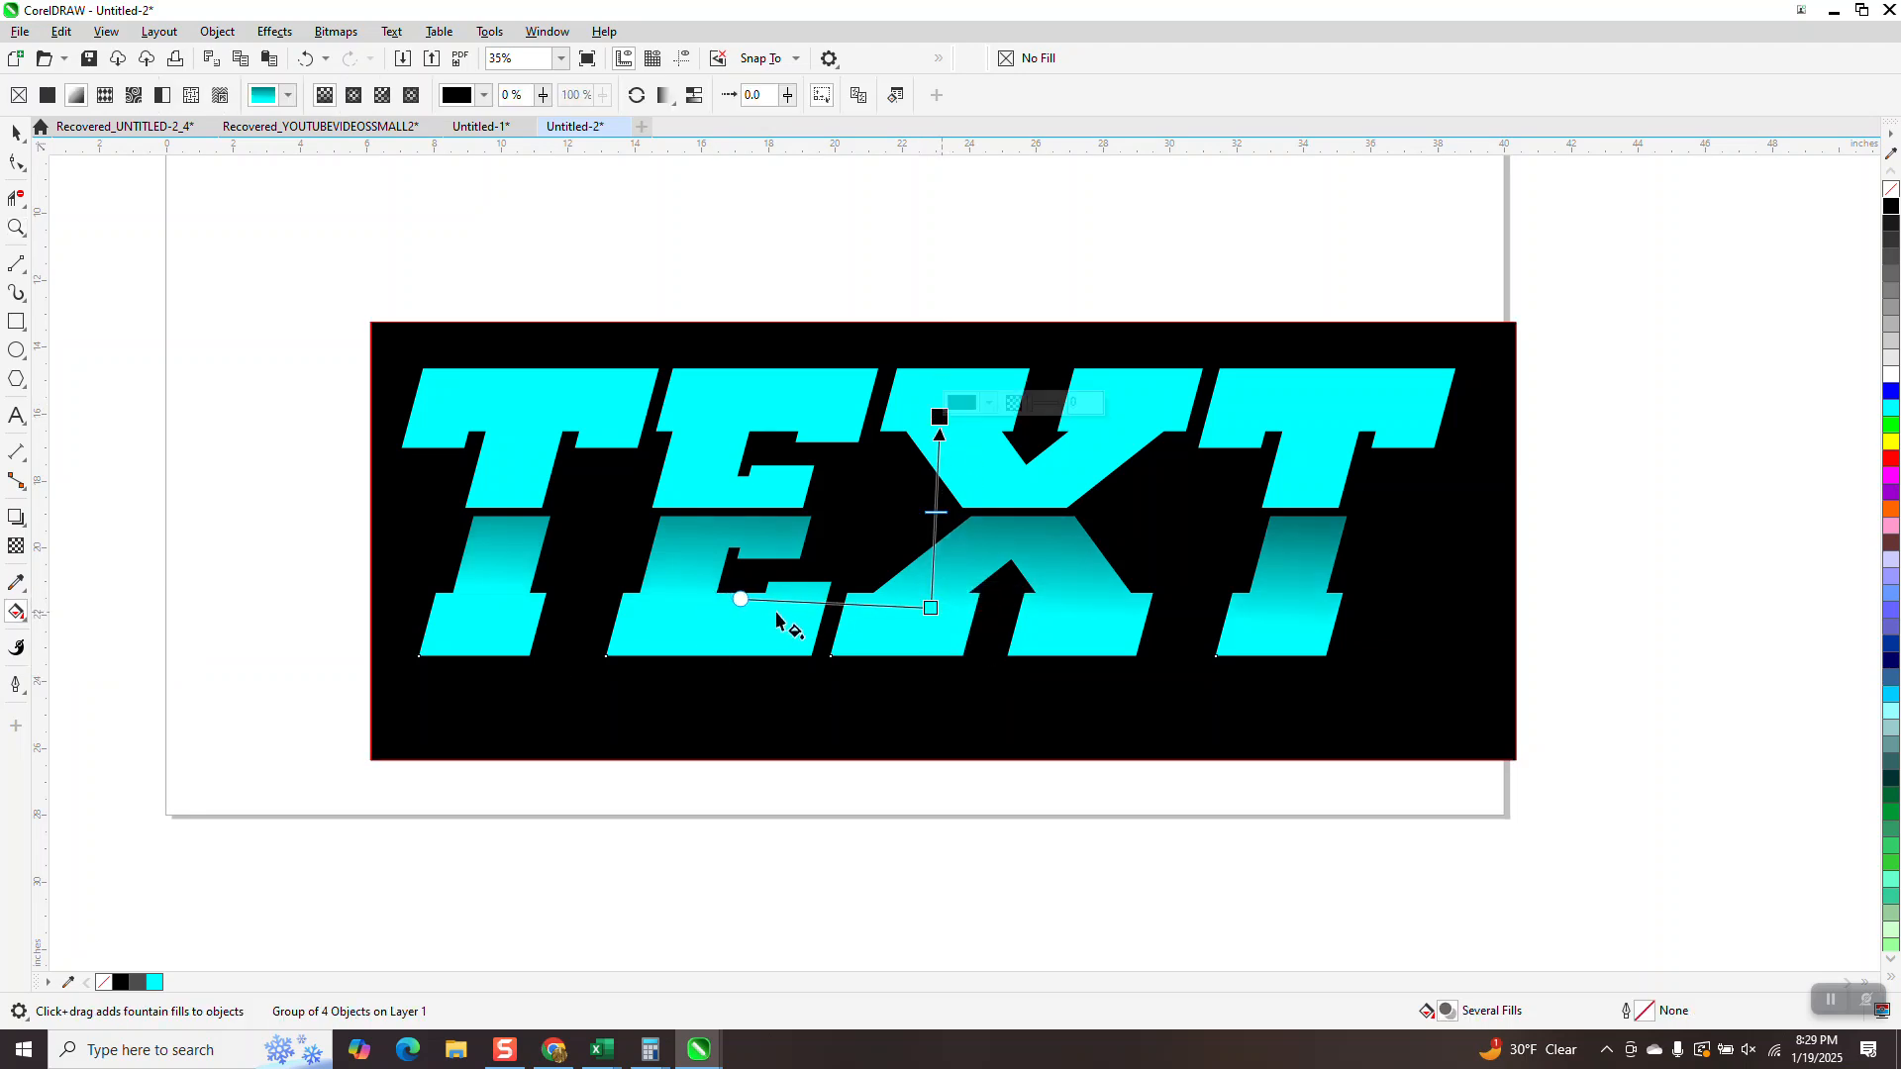
left_click_drag(740, 599, 742, 612)
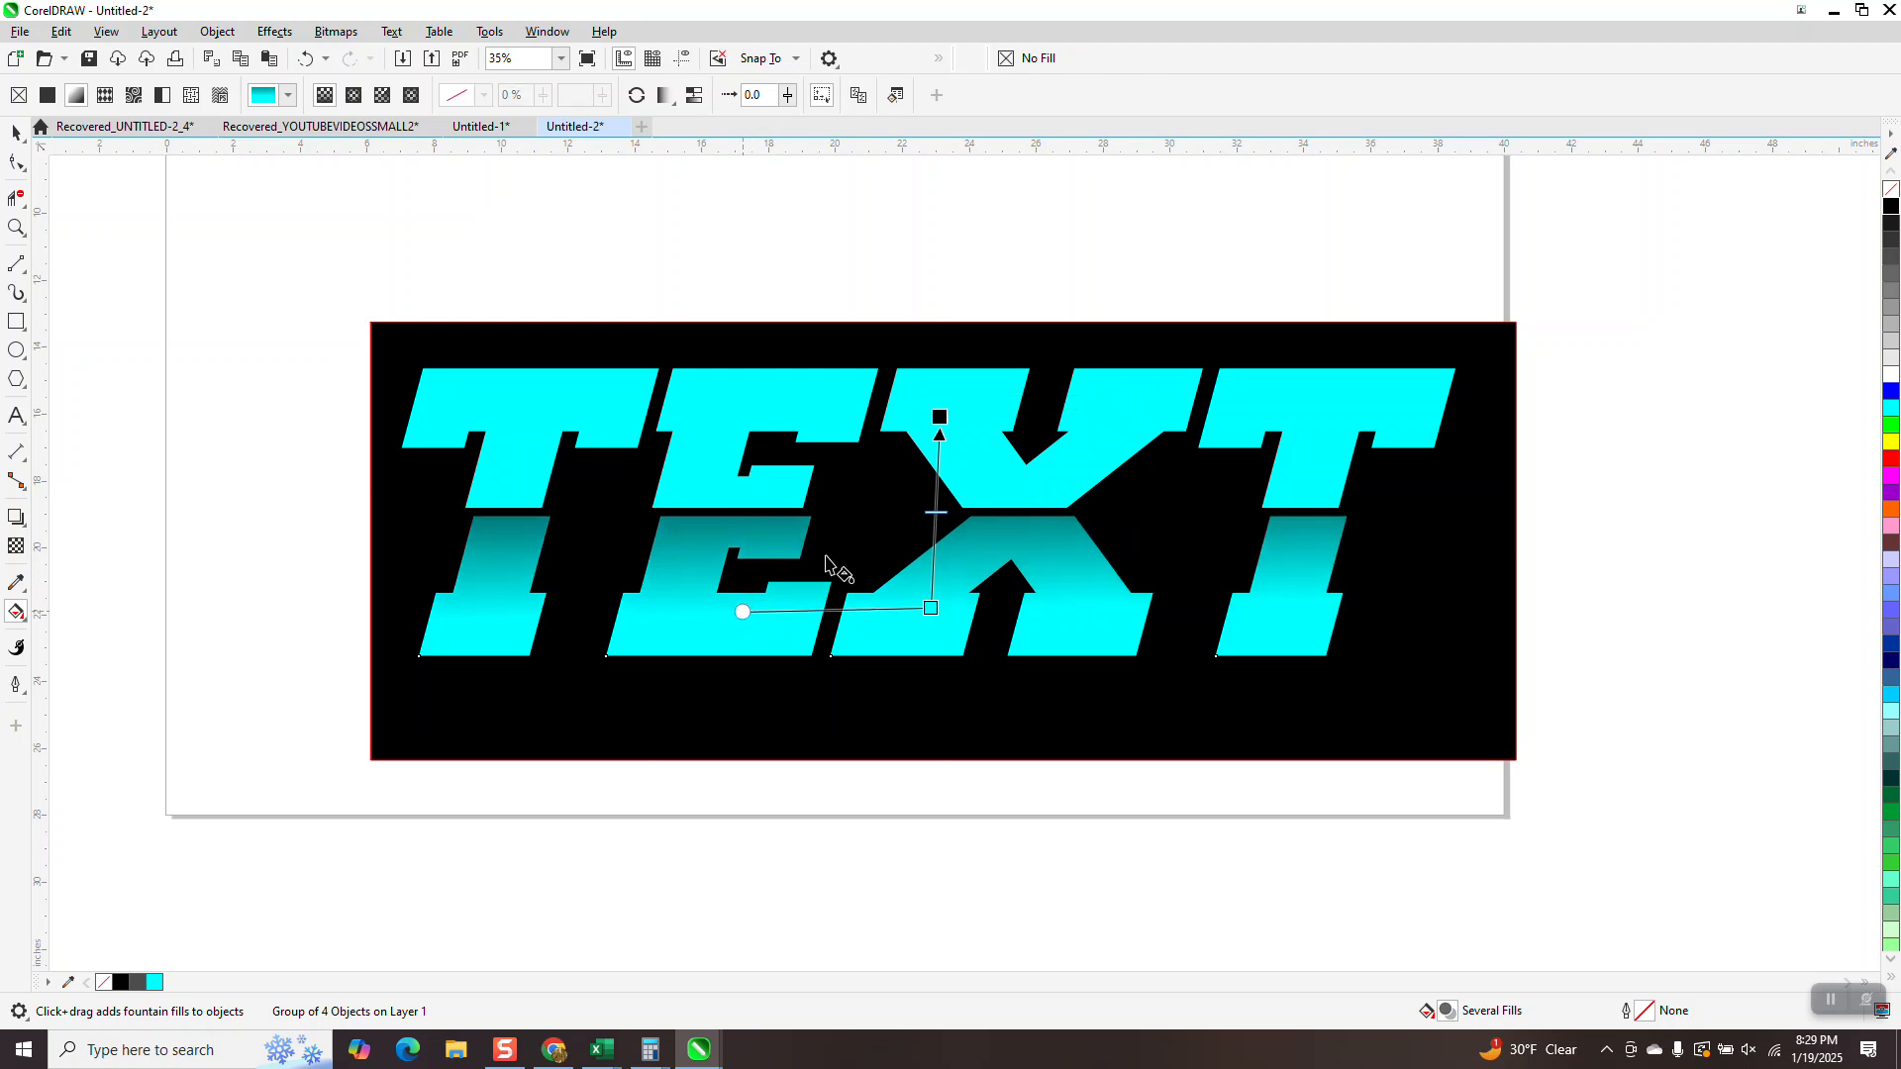
left_click(940, 417)
left_click_drag(743, 612, 746, 612)
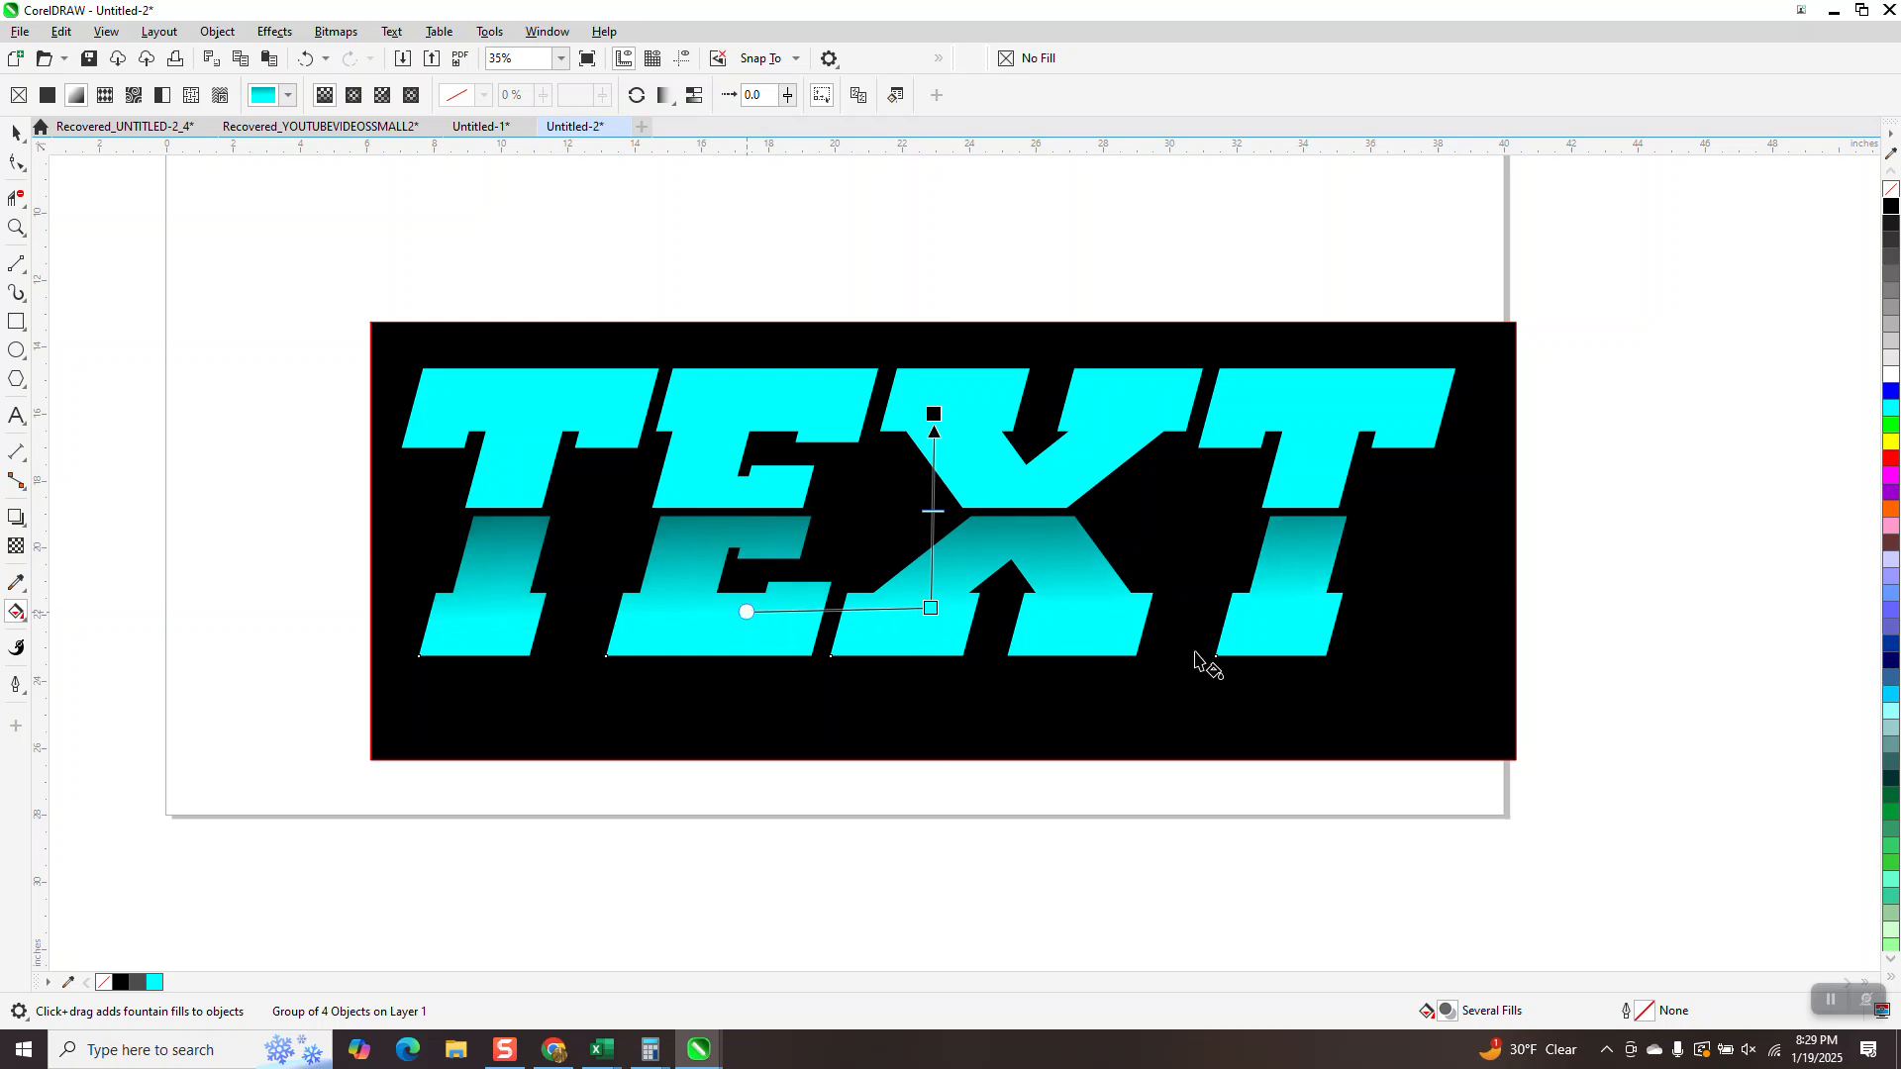
left_click_drag(934, 417, 937, 472)
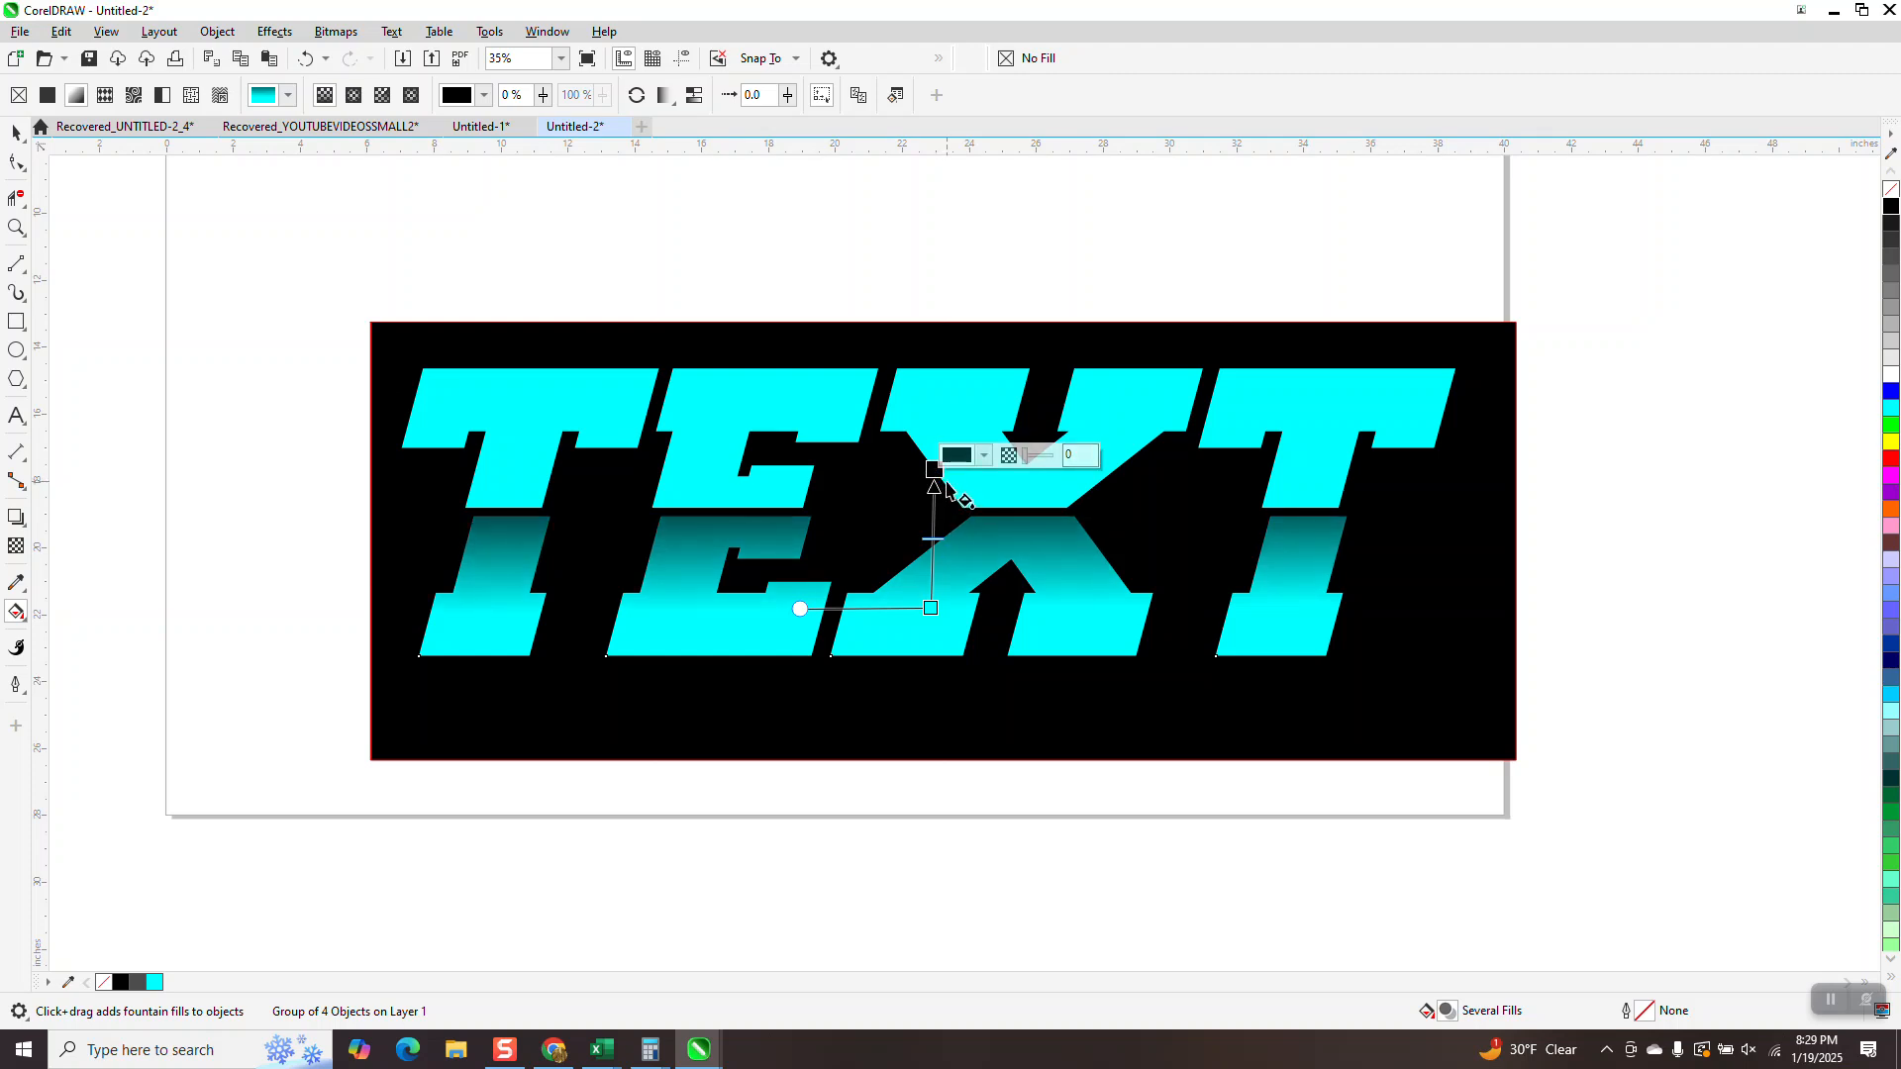
left_click_drag(934, 469, 935, 494)
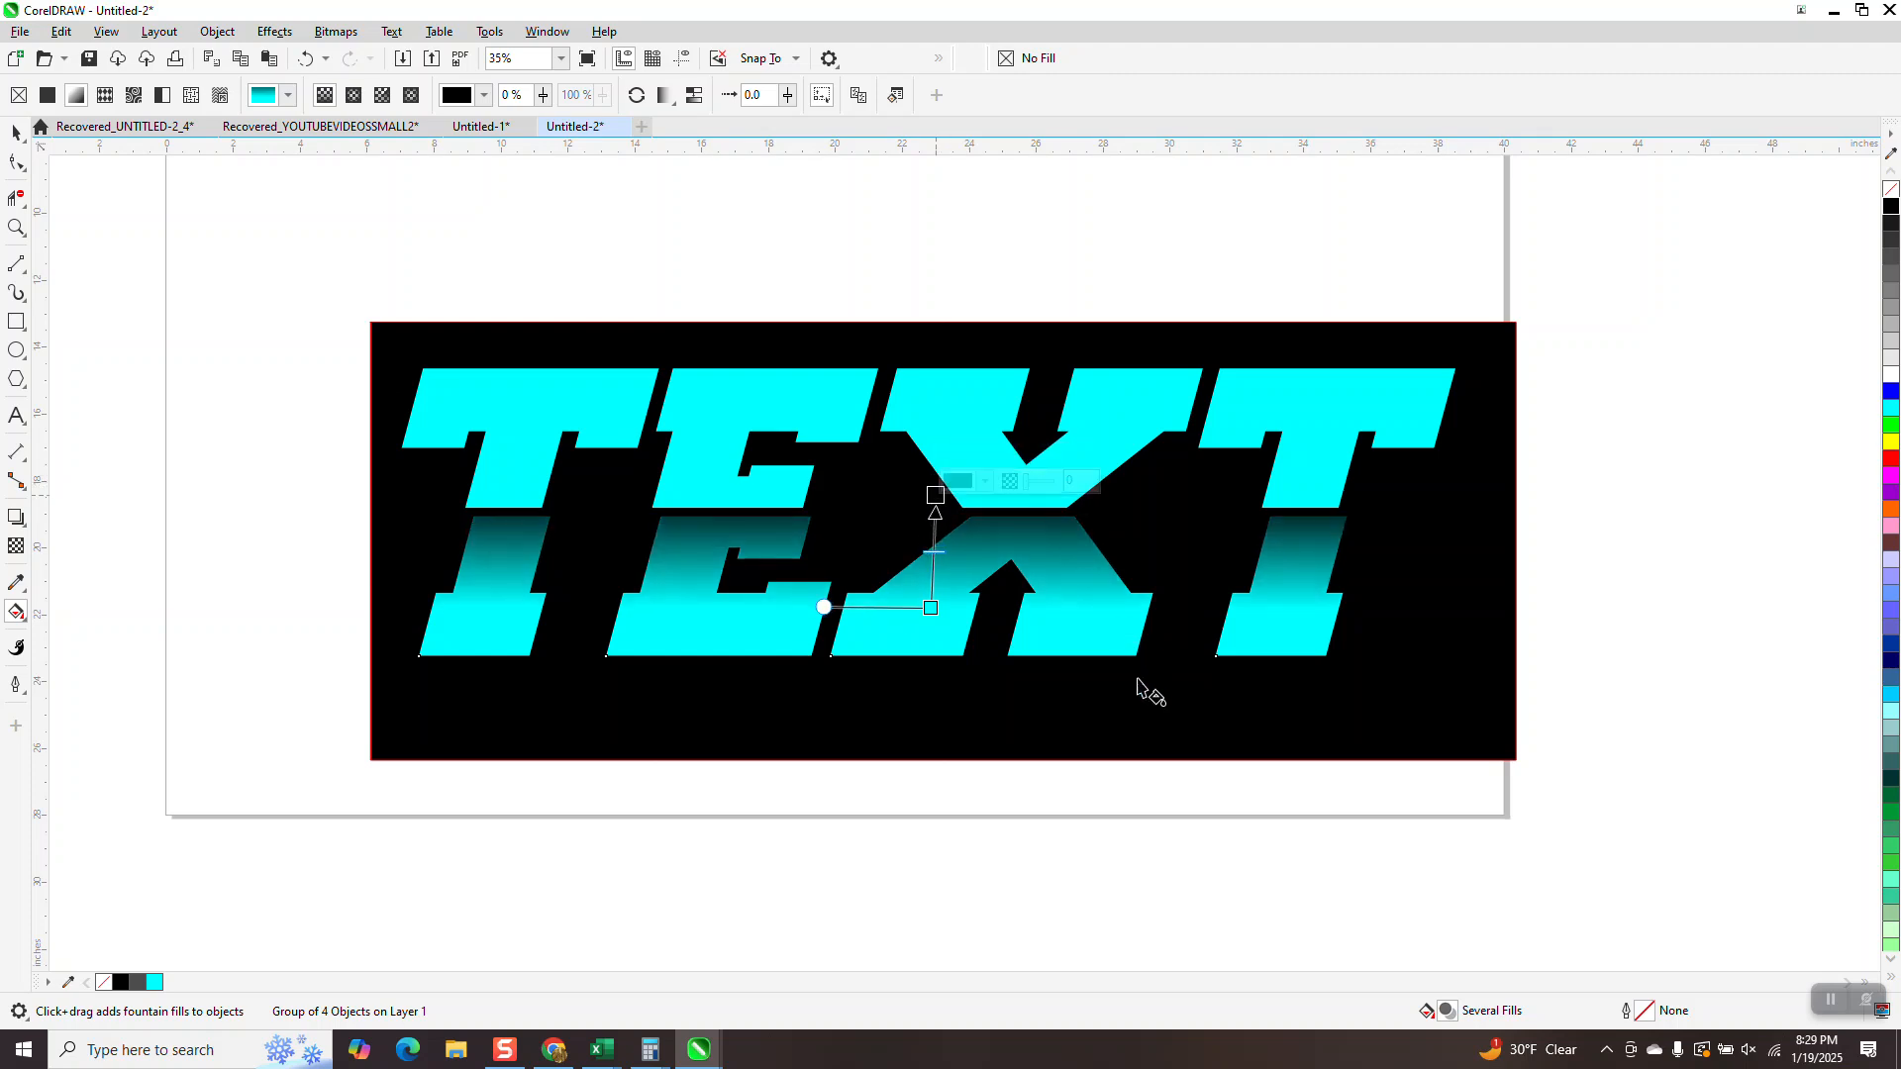
left_click(918, 879)
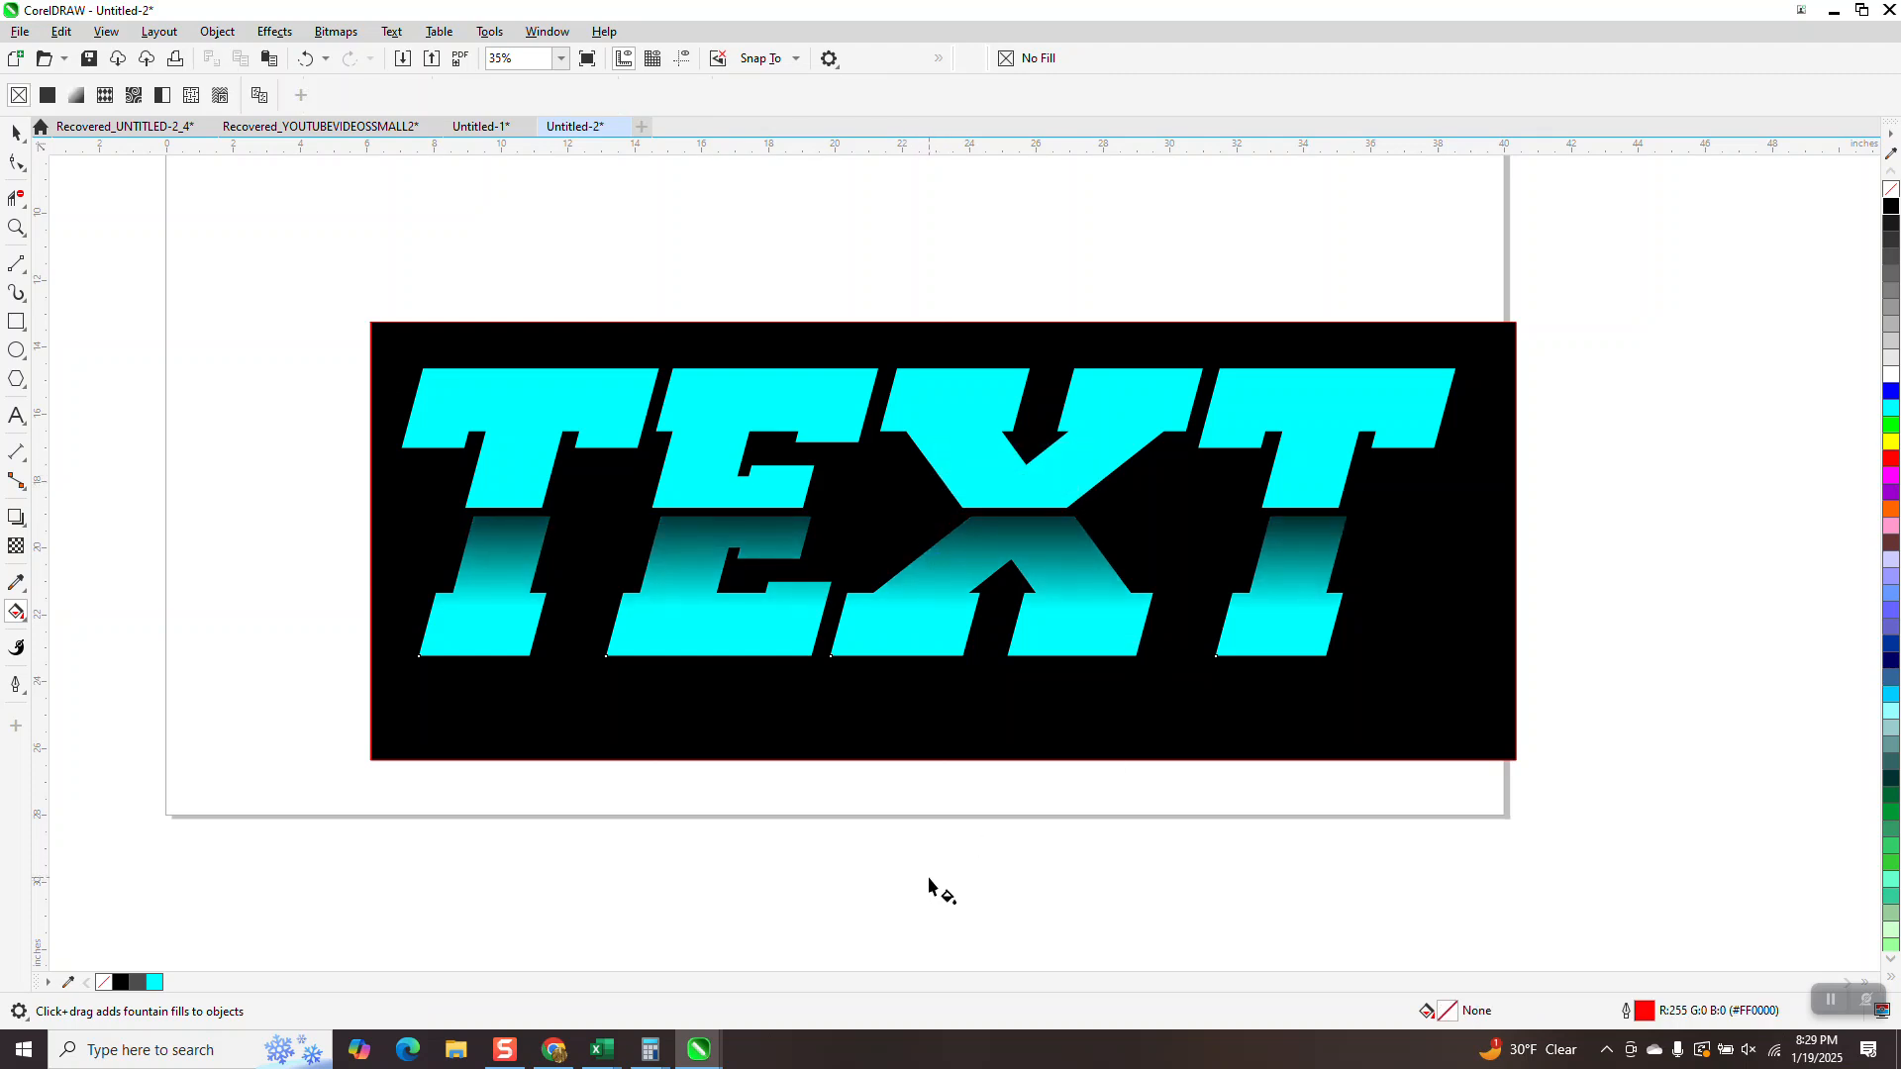